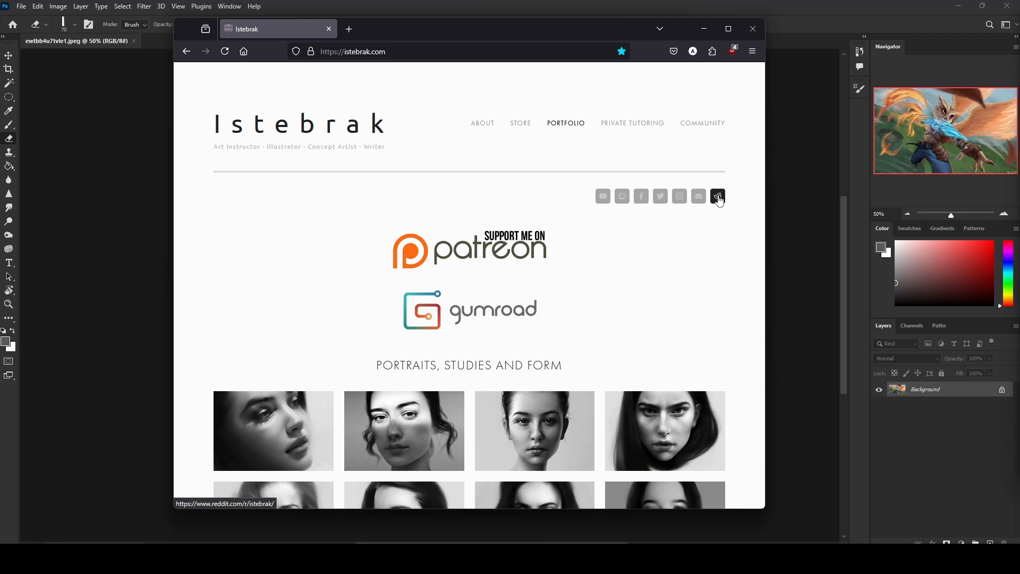
Open the Istebrak subreddit in the browser from the Reddit link on istebrak.com
left_click(717, 196)
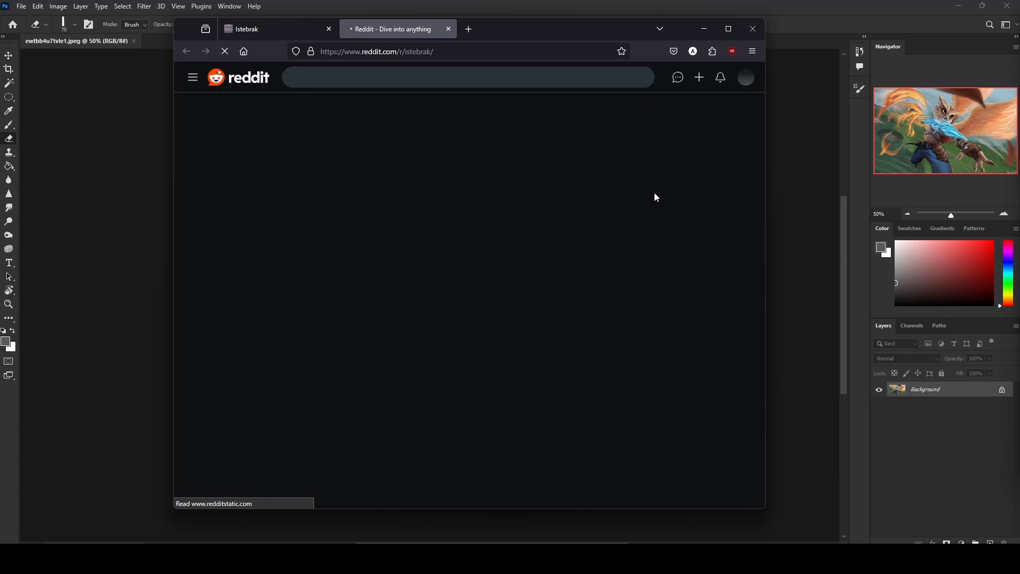
left_click(240, 28)
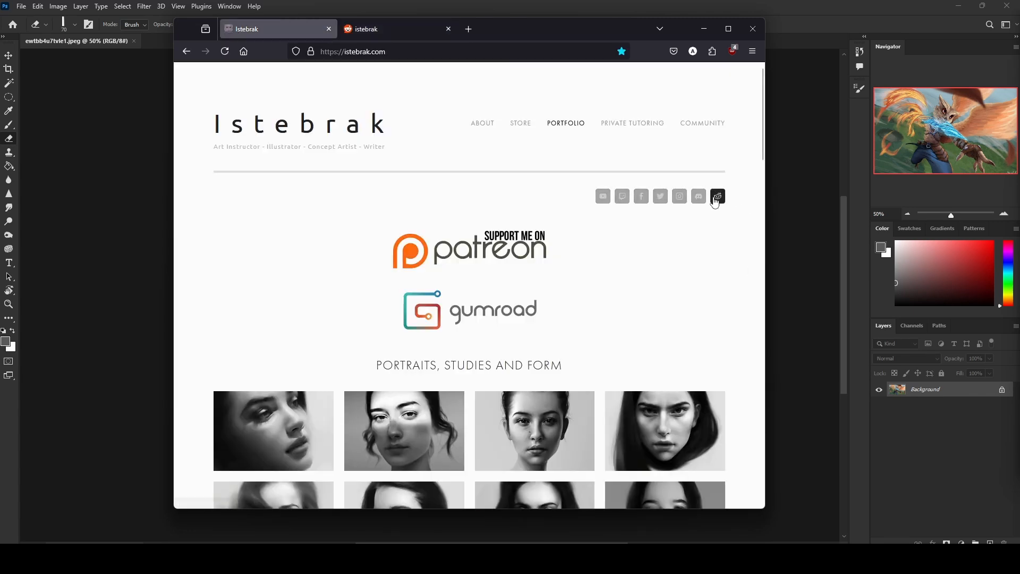
left_click(379, 15)
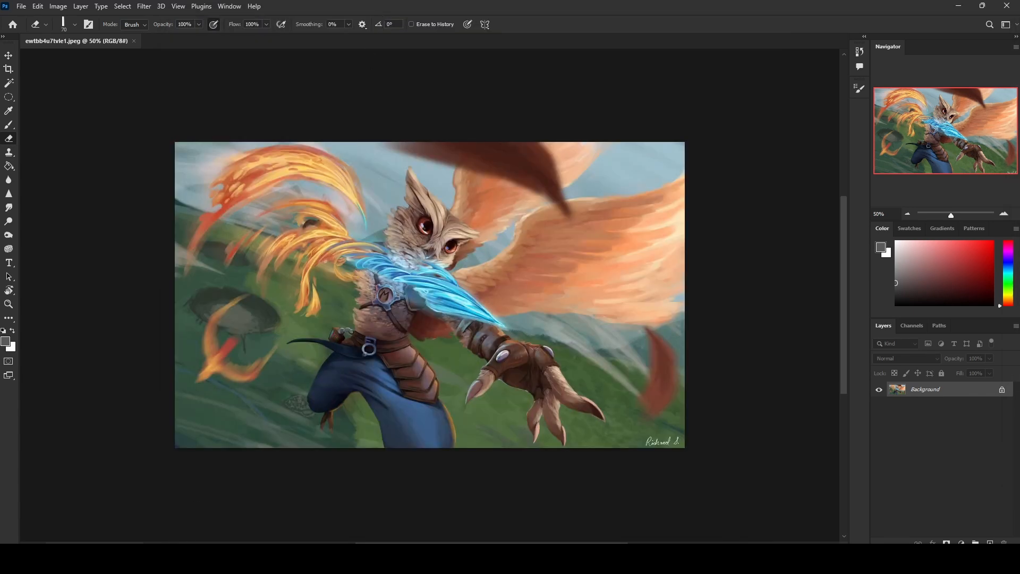
mouse_move(230, 558)
left_click(404, 501)
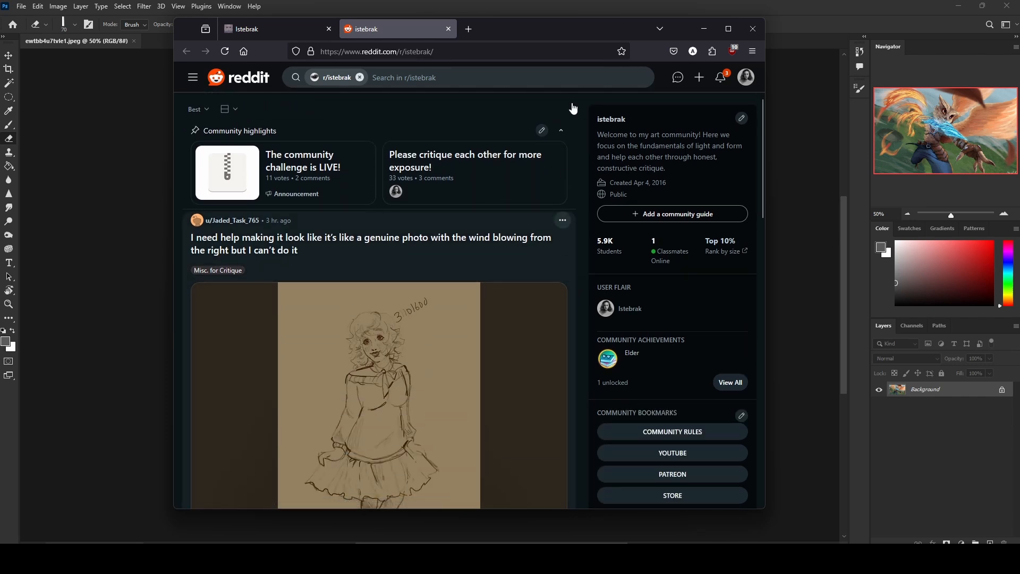
left_click(632, 6)
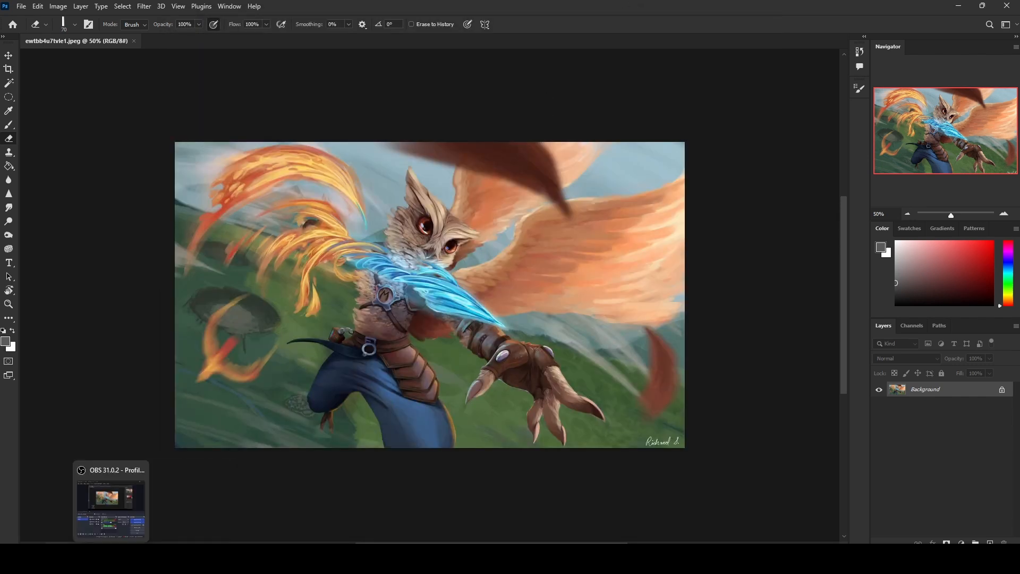
mouse_move(230, 558)
left_click(386, 510)
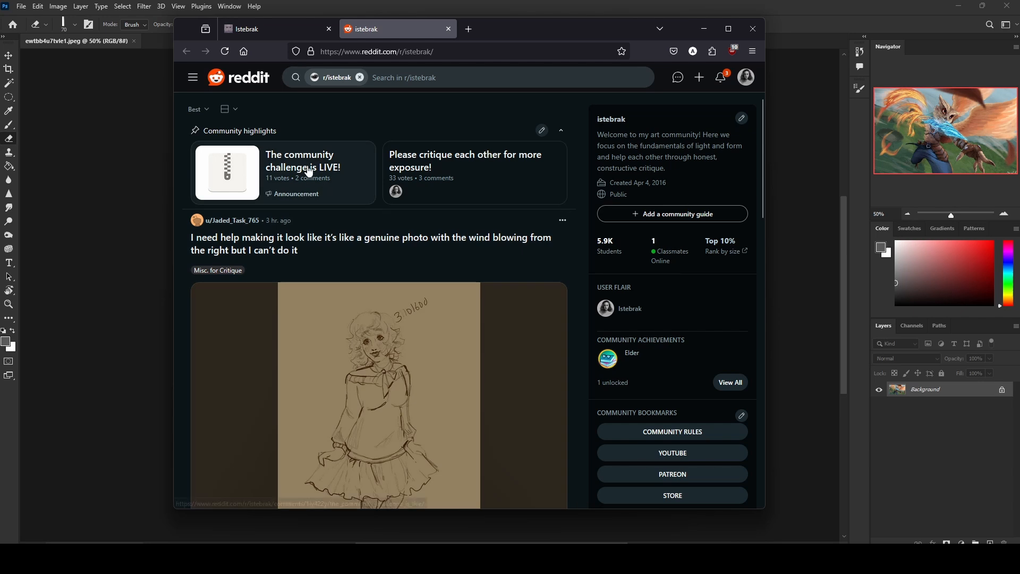
Open the post "The community challenge is LIVE!" and view April 2025 in the system calendar
left_click(356, 166)
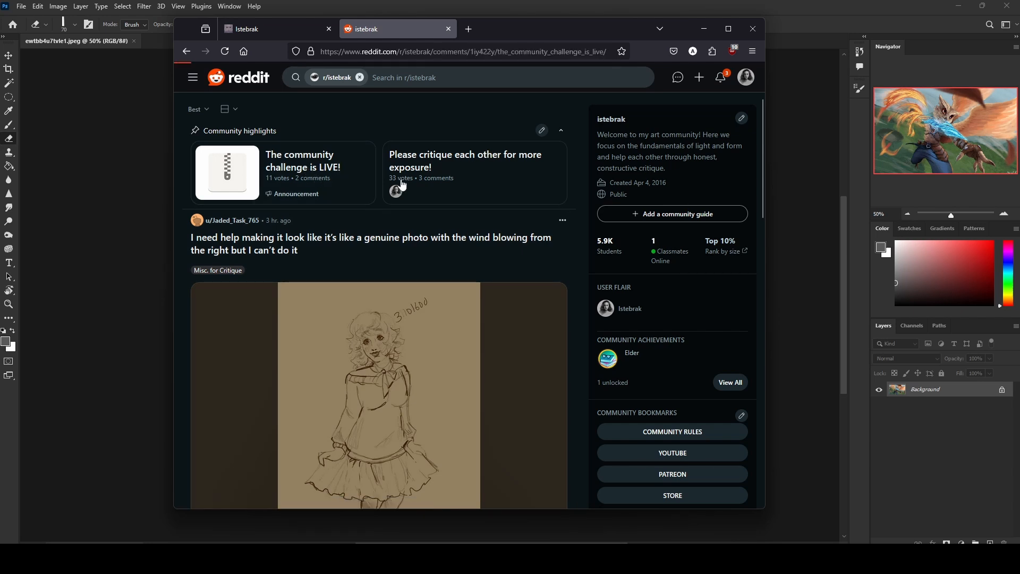
left_click(977, 557)
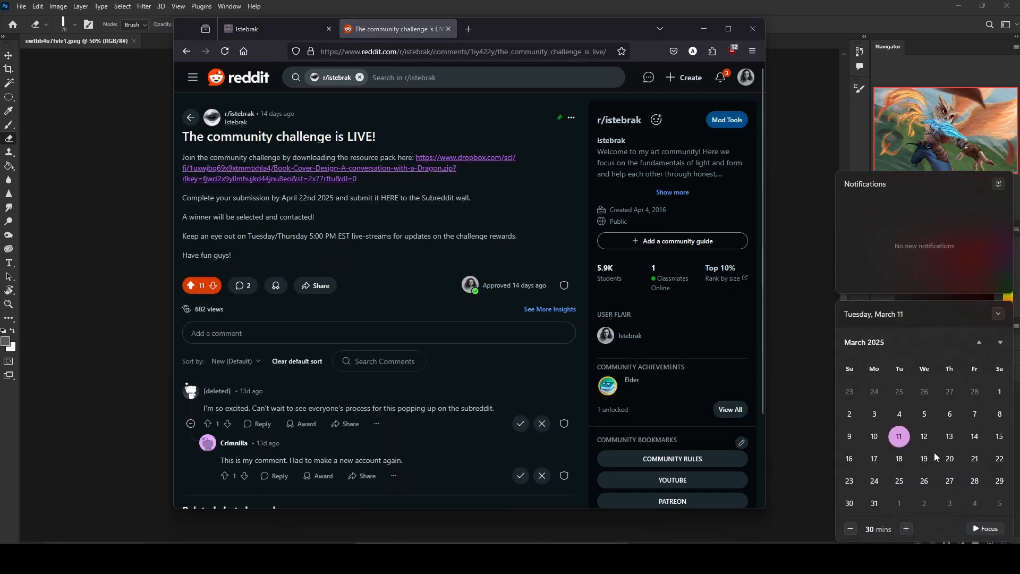
left_click(1000, 339)
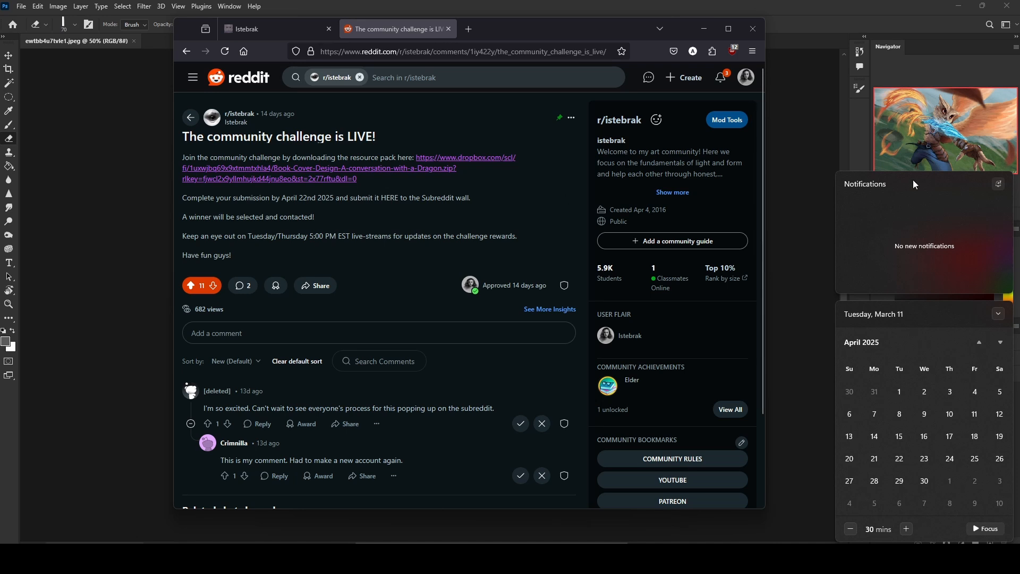
left_click(563, 217)
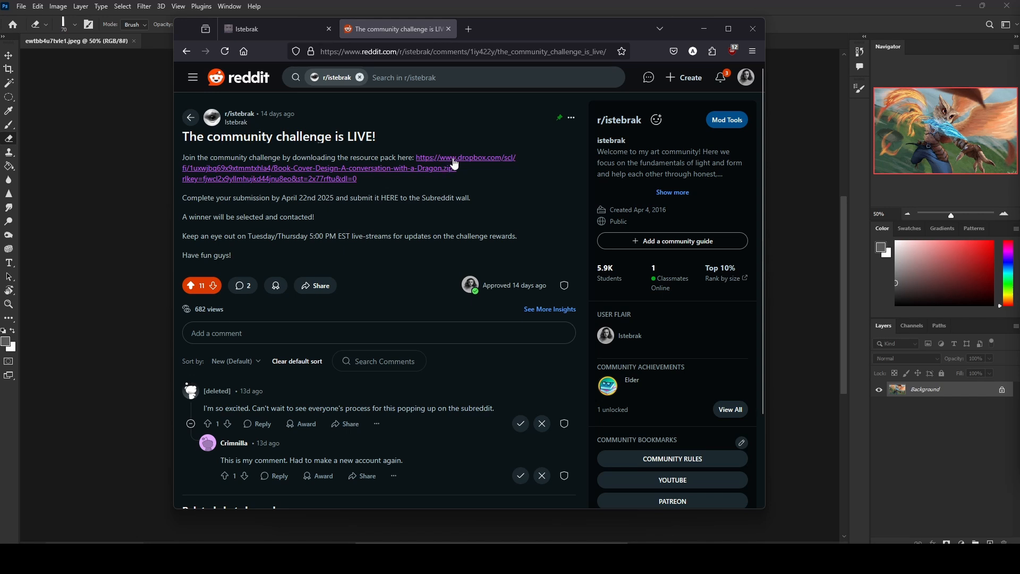
View the community design challenge on the Community page of istebrak.com and return to the owl painting in Photoshop
left_click(282, 30)
left_click(705, 124)
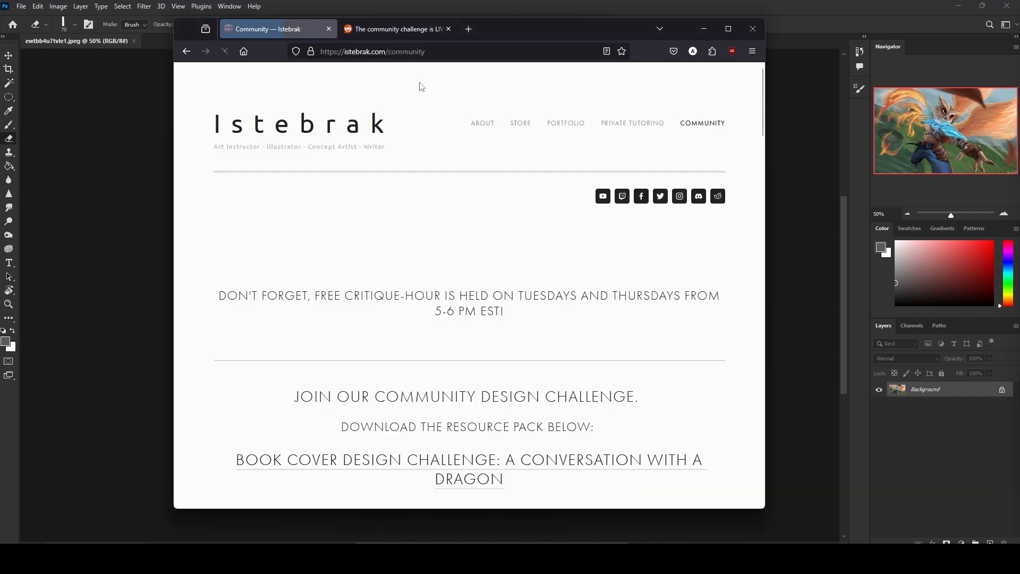
scroll(477, 242, "down", 1)
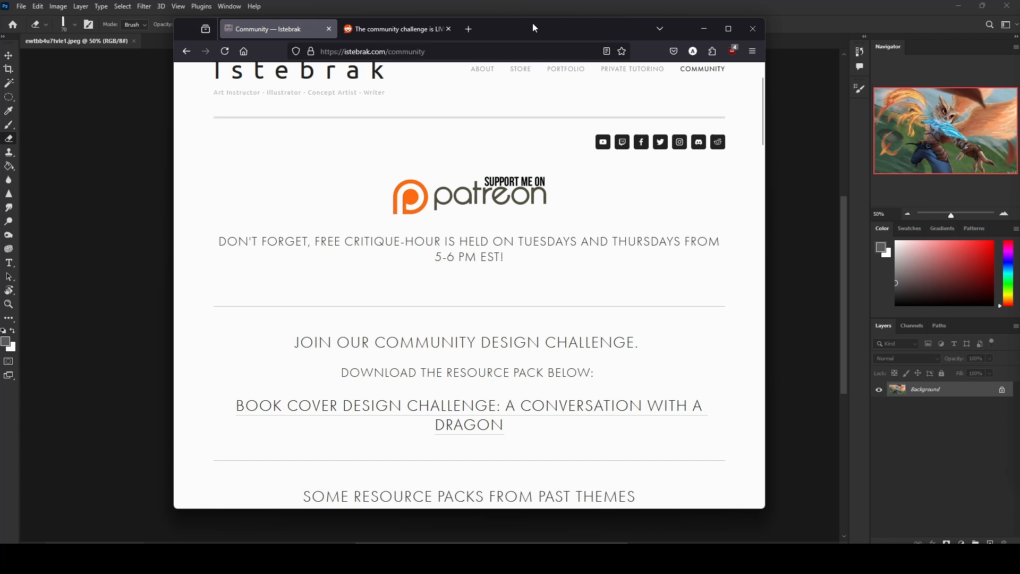
left_click(709, 27)
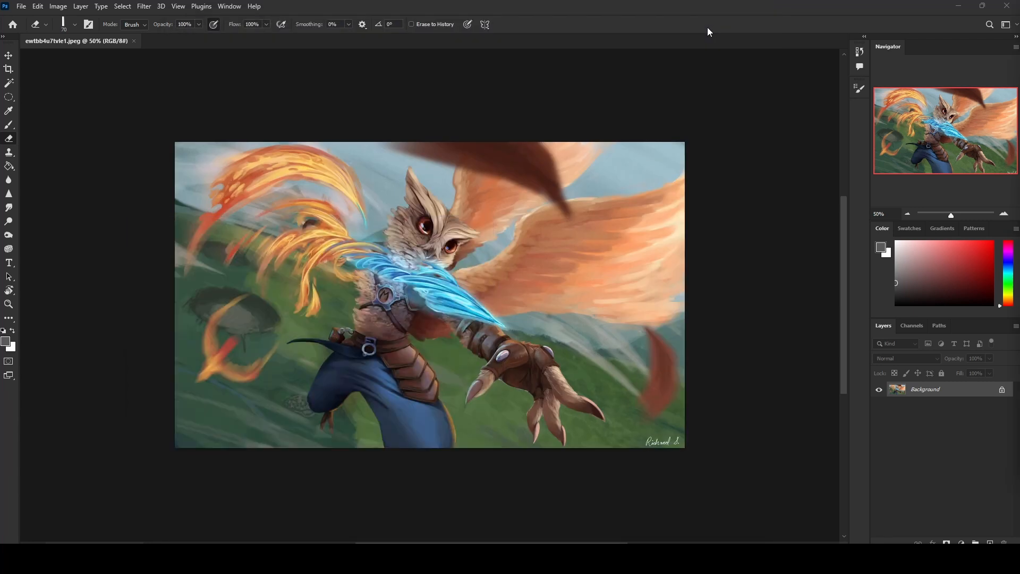
mouse_move(239, 558)
left_click(776, 288)
Duplicate the Background layer and darken the copy with Hue/Saturation at Lightness -59
left_click(11, 84)
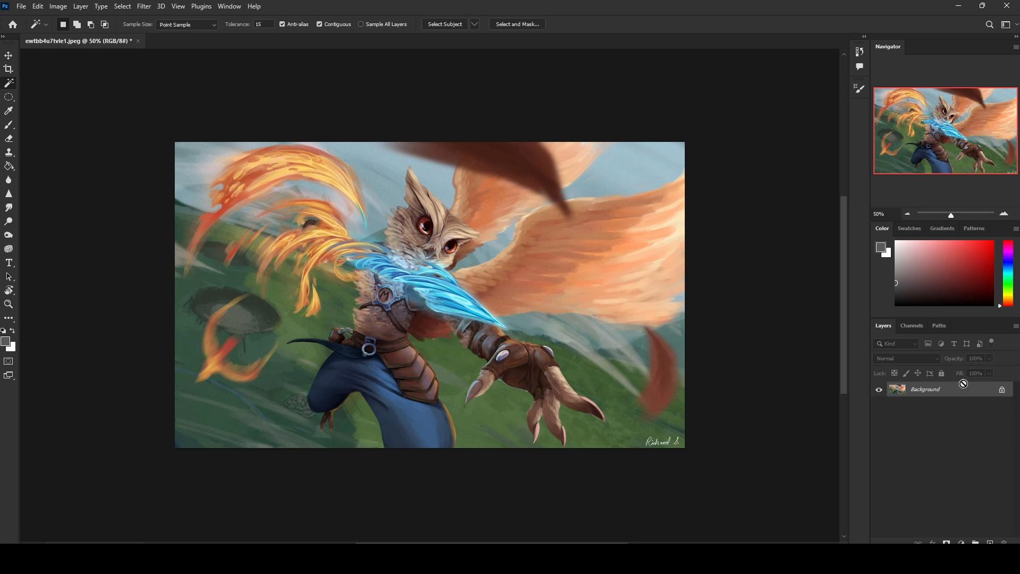
key("ctrl+j")
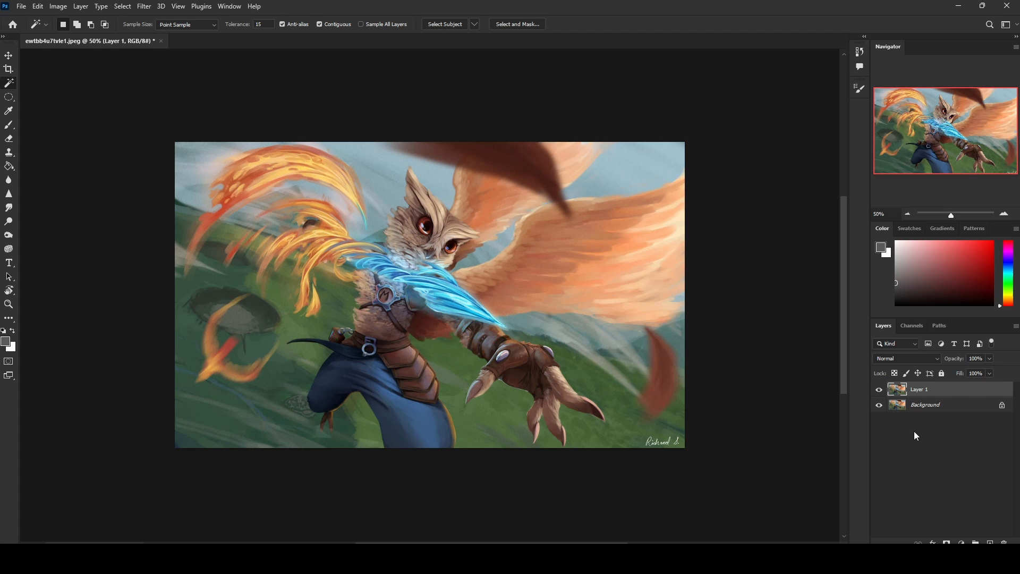
key("ctrl+u")
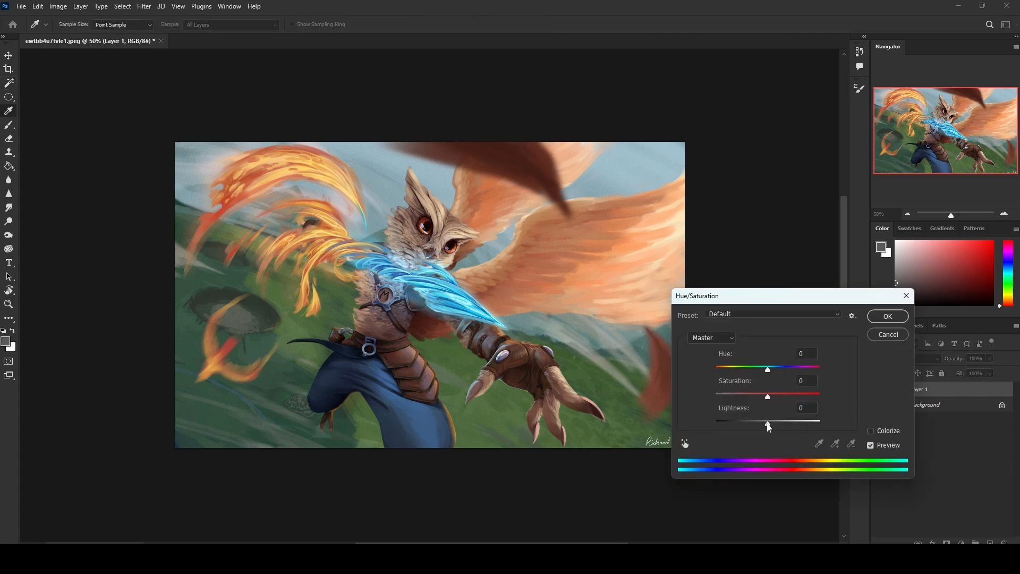
left_click_drag(767, 422, 735, 423)
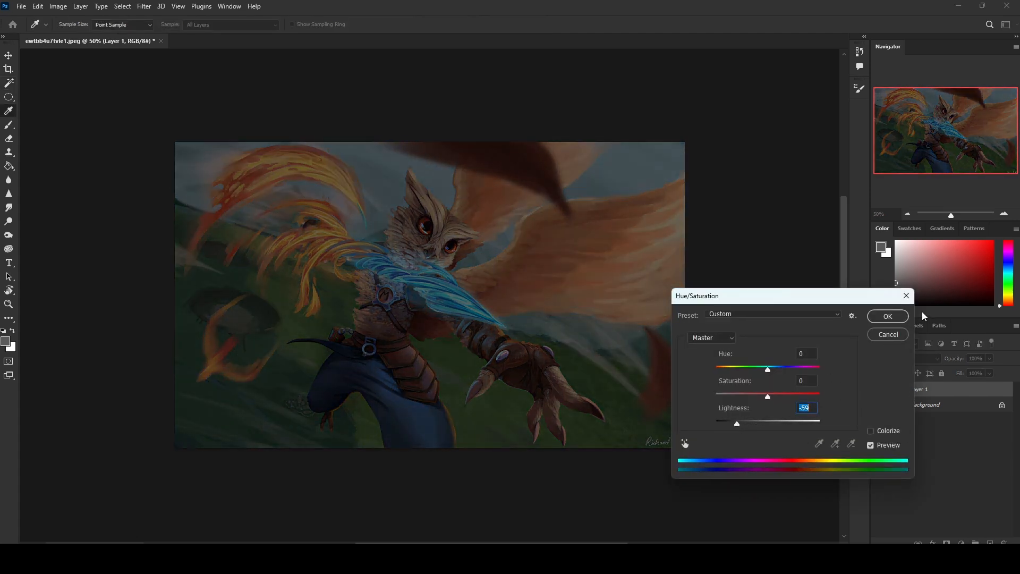
key("Return")
Give the Brush tool the soft round tip from the Brush Back up 2024 December set, at 70 px
key("w")
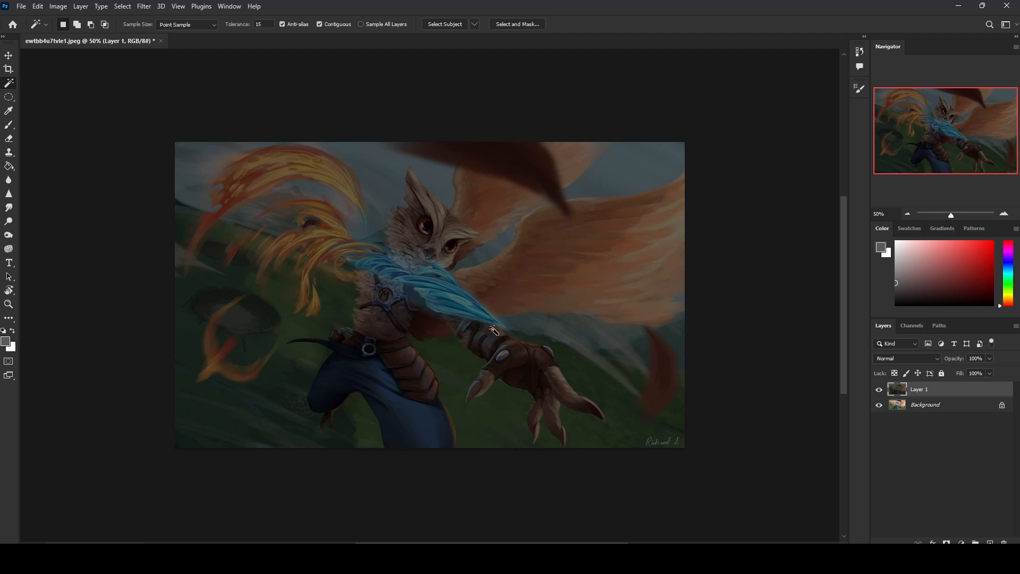
key("b")
right_click(582, 255)
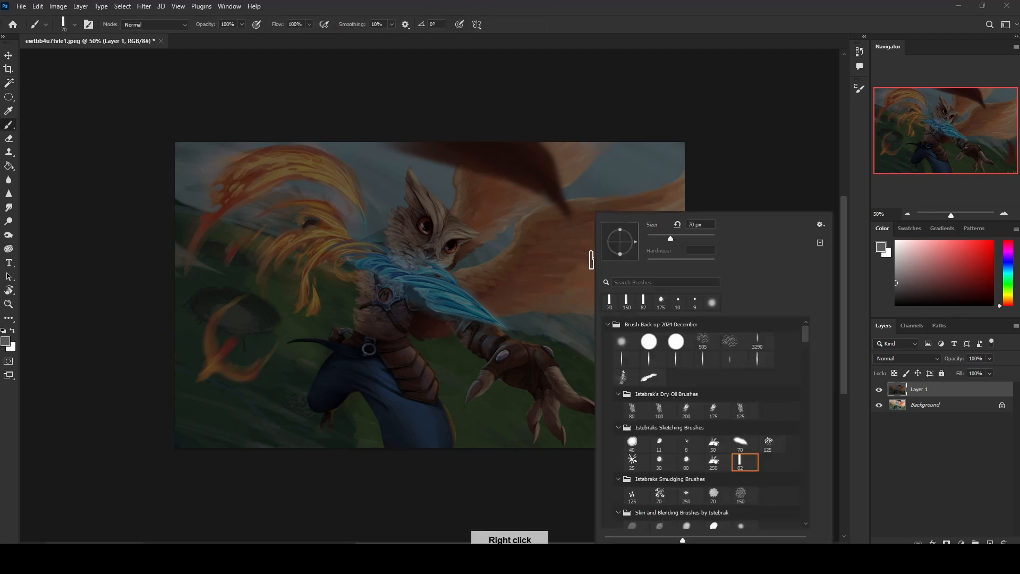
left_click(626, 341)
left_click(776, 149)
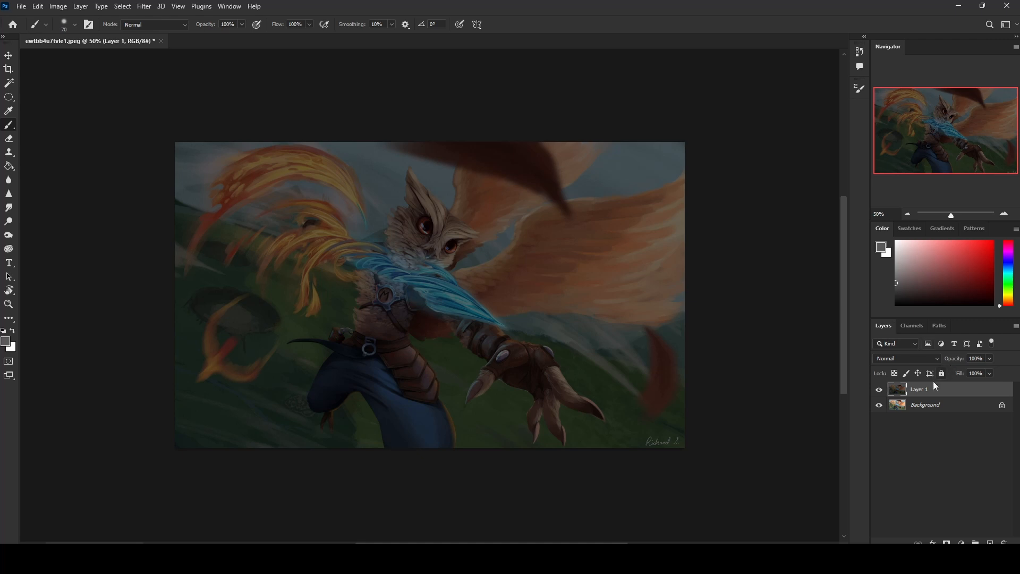
Erase the darkened layer over the blue magic and its adjoining flames with a soft round eraser at 80 px
key("e")
right_click(410, 236)
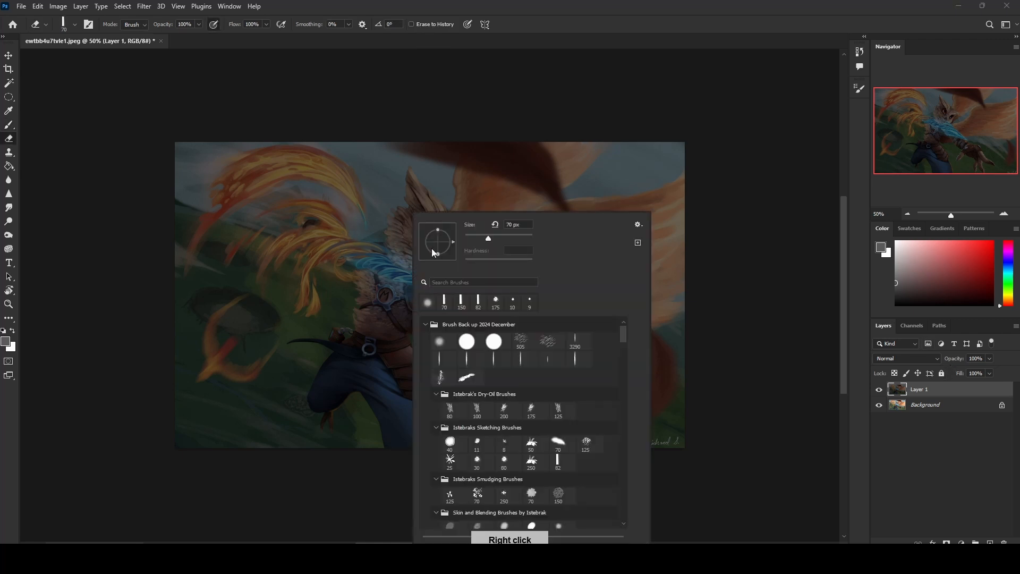
left_click(447, 346)
left_click(724, 231)
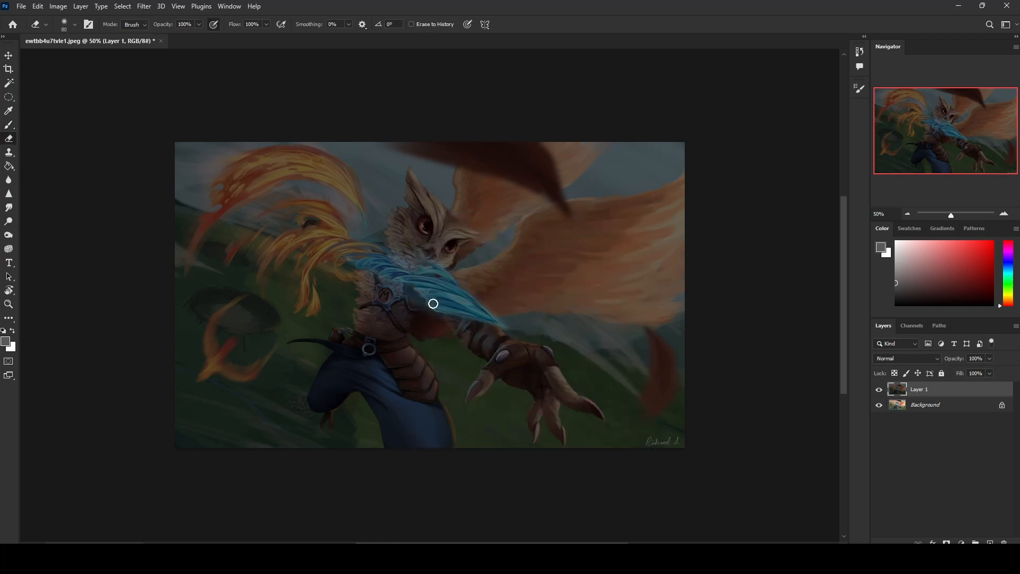
mouse_move(433, 303)
left_mouse_down()
mouse_move(483, 314)
mouse_move(330, 239)
mouse_move(307, 239)
left_mouse_up()
Erase the darkened layer over the upper flame arc and the middle flames with the soft eraser at 500 px
key("bracketright")
key("bracketright")
key("bracketright")
key("bracketright")
key("bracketright")
key("bracketright")
key("bracketright")
key("bracketright")
key("bracketright")
key("bracketright")
key("bracketright")
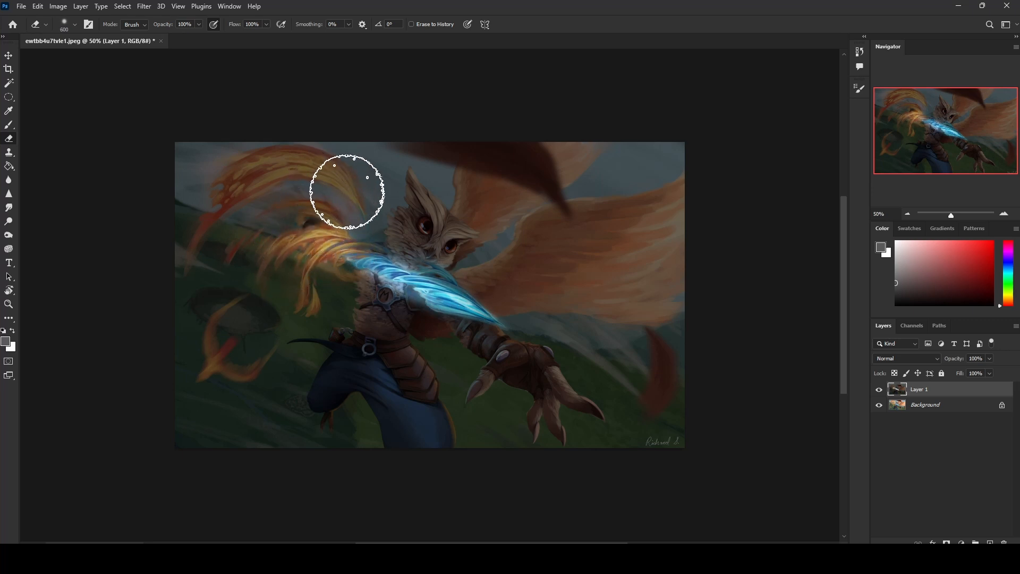
key("bracketleft")
mouse_move(347, 191)
left_mouse_down()
mouse_move(332, 173)
mouse_move(211, 210)
mouse_move(325, 170)
mouse_move(277, 157)
mouse_move(326, 293)
mouse_move(326, 175)
left_mouse_up()
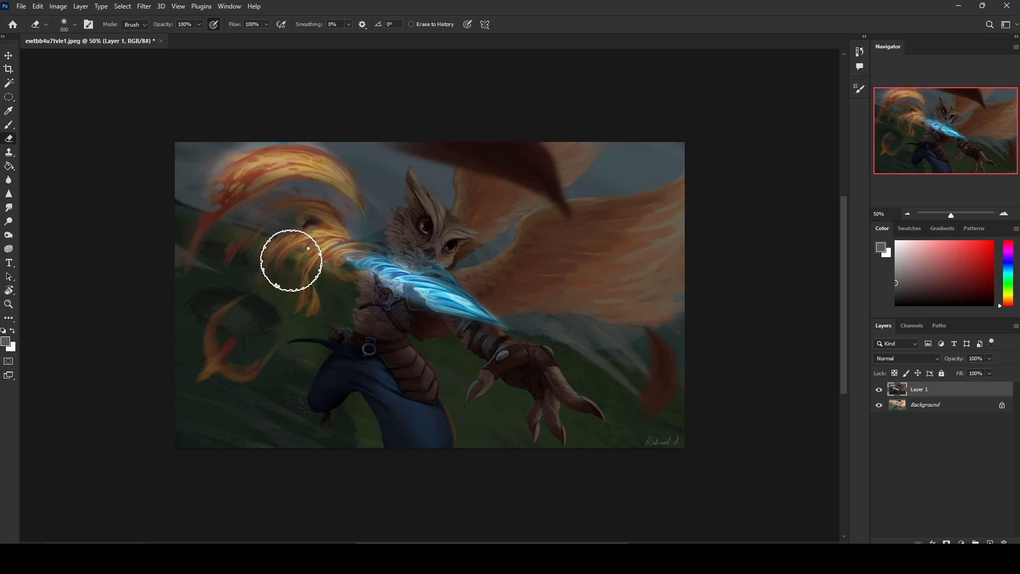
left_click_drag(291, 261, 298, 232)
Erase the darkening from the hanging flame tip at 175 px and from the small crescent flame at 150 px
key("bracketleft")
key("bracketleft")
key("bracketleft")
key("bracketleft")
key("bracketleft")
left_click_drag(326, 275, 294, 312)
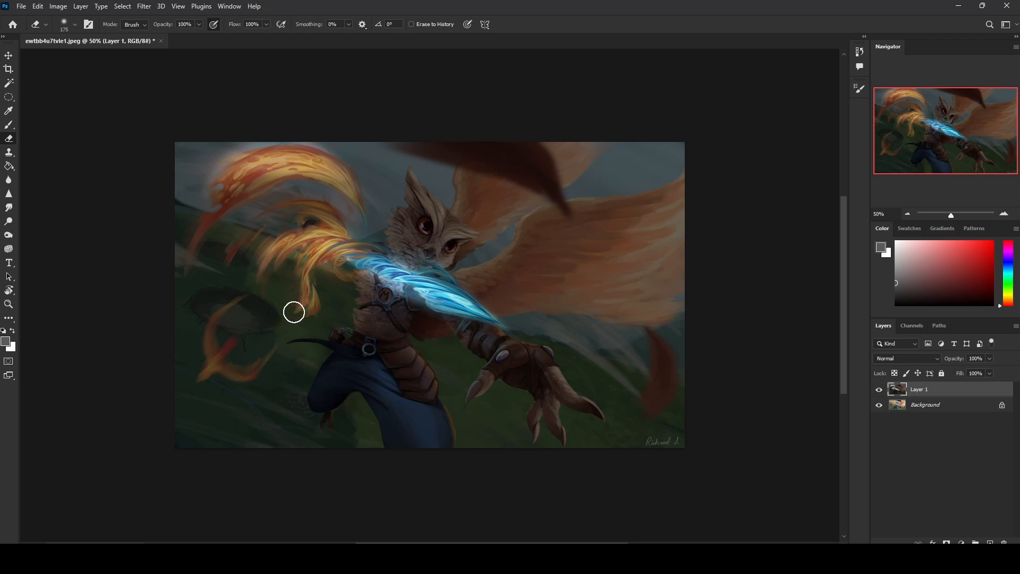
key("bracketleft")
mouse_move(213, 357)
left_mouse_down()
mouse_move(231, 328)
mouse_move(272, 371)
mouse_move(217, 360)
left_mouse_up()
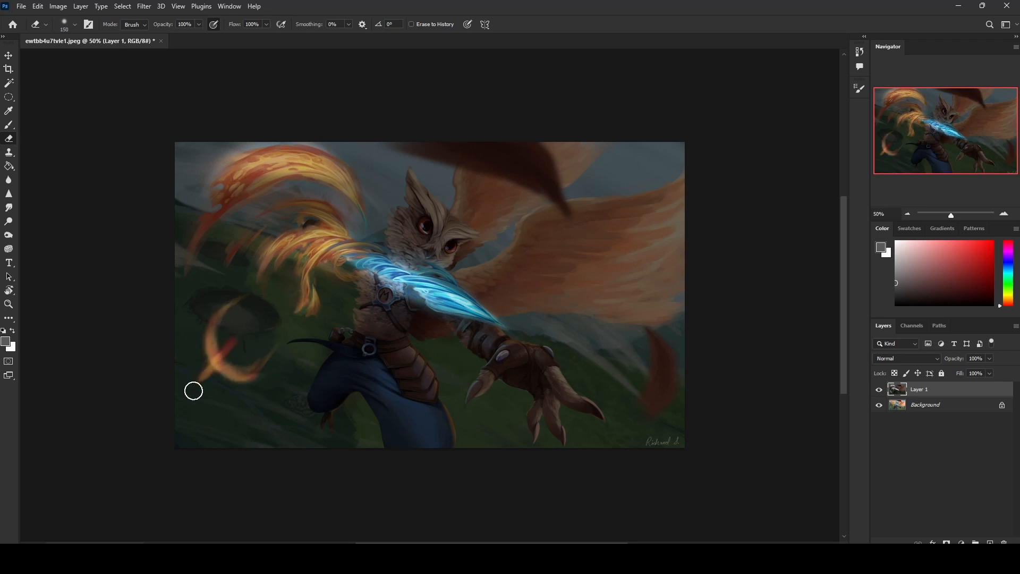
Softly erase the darkened layer around the flames and blue magic with a 900 to 1200 px eraser to create a surrounding glow
key("bracketright")
key("bracketright")
key("bracketright")
key("bracketright")
key("bracketright")
key("bracketright")
key("bracketright")
key("bracketright")
key("bracketright")
key("bracketright")
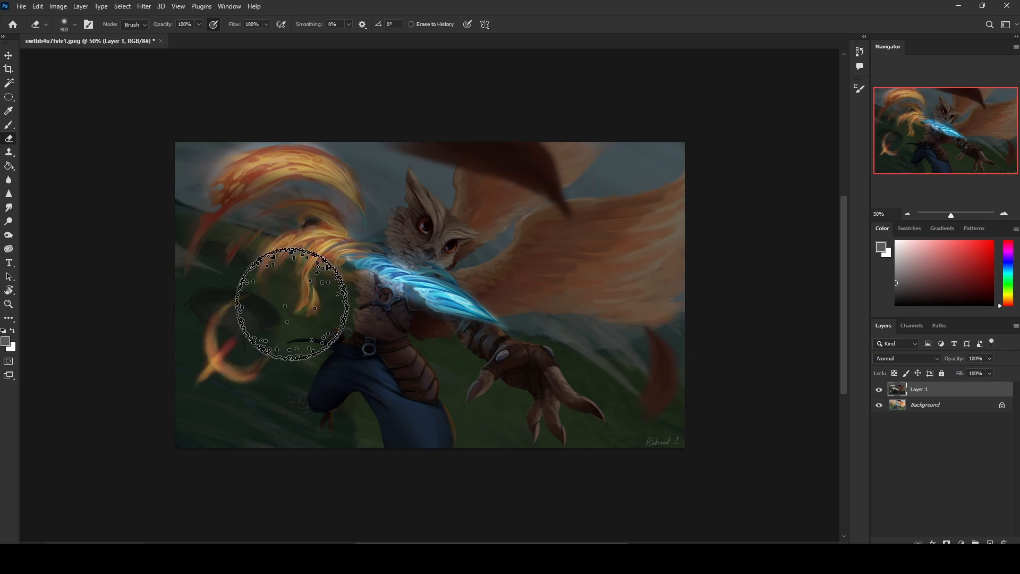
left_click_drag(291, 304, 305, 225)
key("bracketright")
key("bracketright")
left_click(272, 176)
key("bracketright")
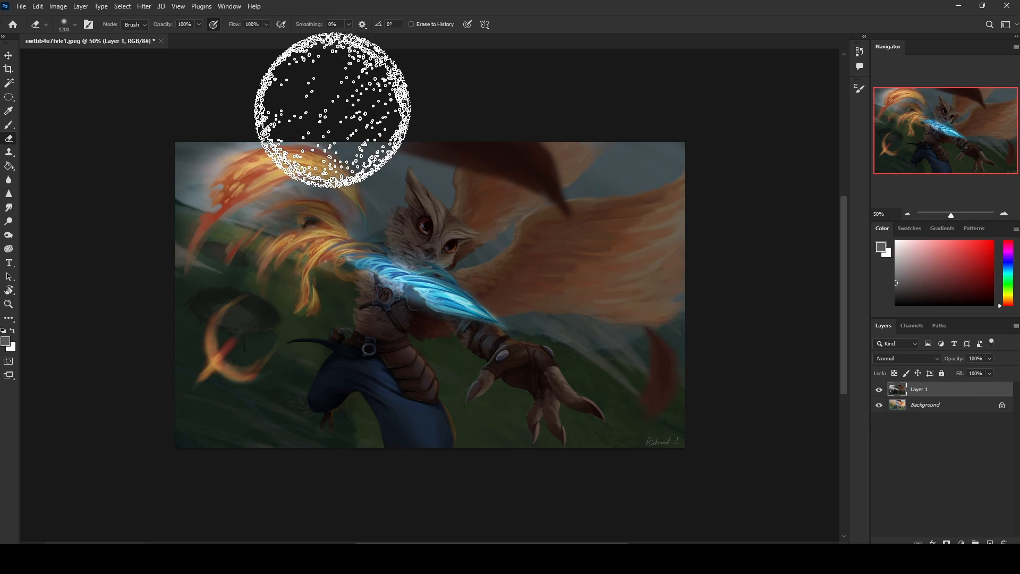
mouse_move(332, 110)
left_mouse_down()
mouse_move(308, 166)
mouse_move(280, 168)
mouse_move(444, 296)
mouse_move(477, 304)
left_mouse_up()
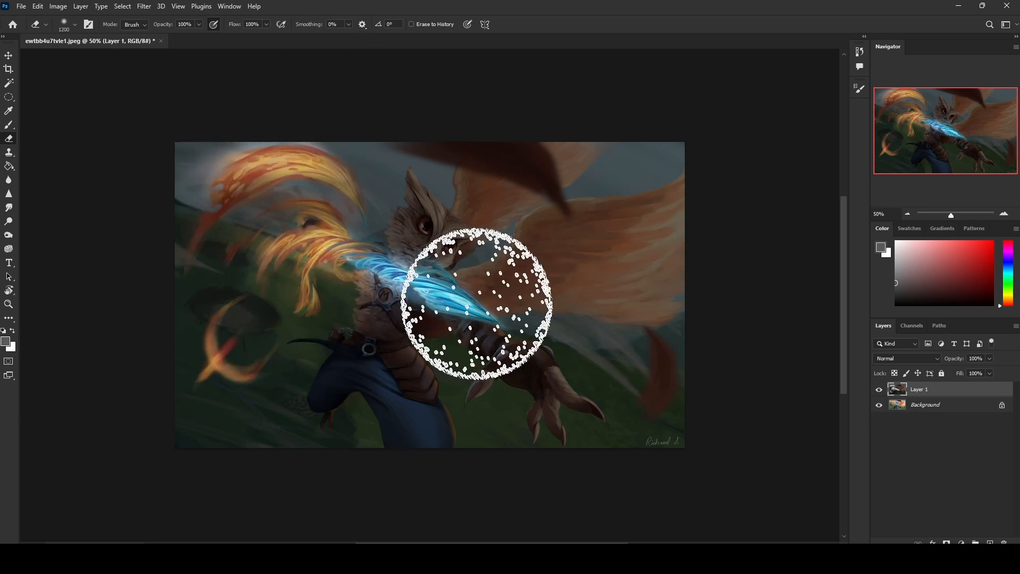
Sample yellow from the upper flame arc and add a new top layer with the Color Dodge blend mode
key("b")
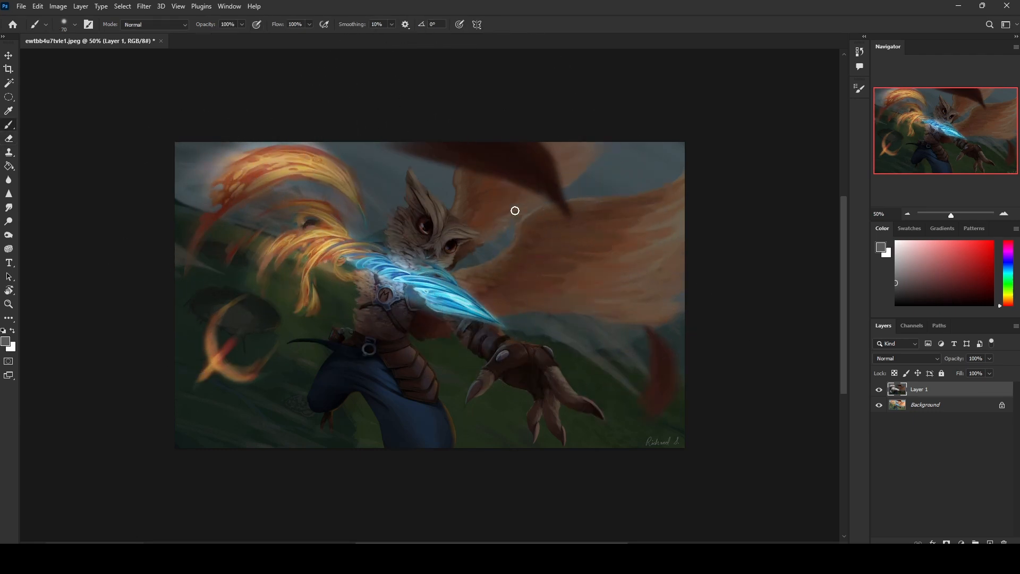
left_click(313, 170, "alt")
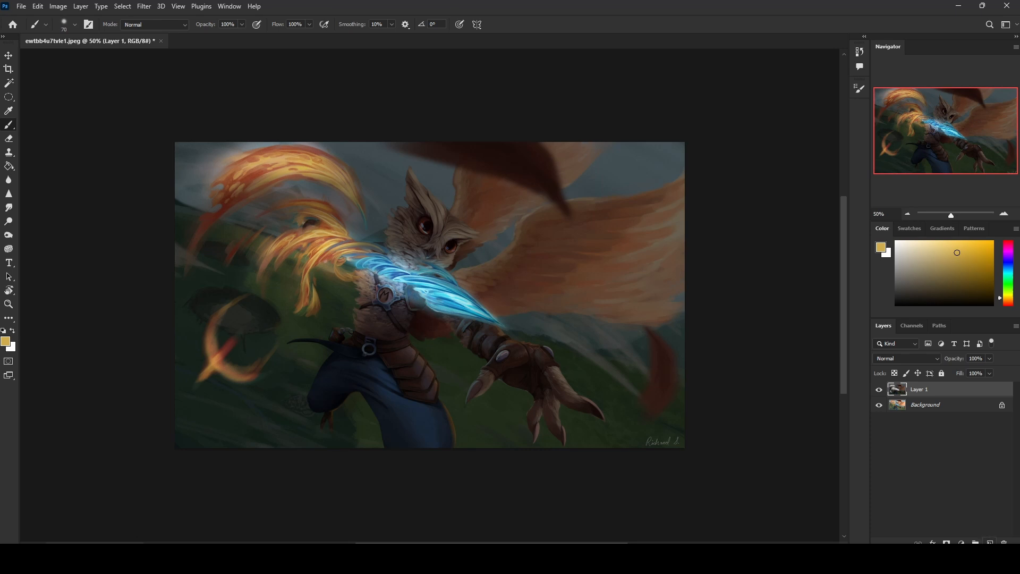
key("ctrl+shift+alt+n")
left_click(154, 24)
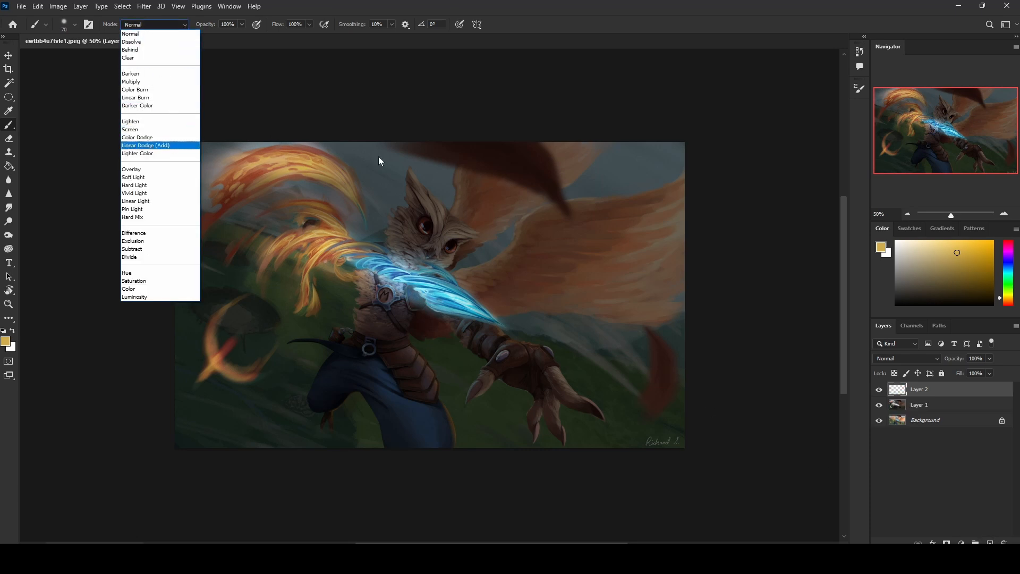
left_click(927, 379)
left_click(901, 358)
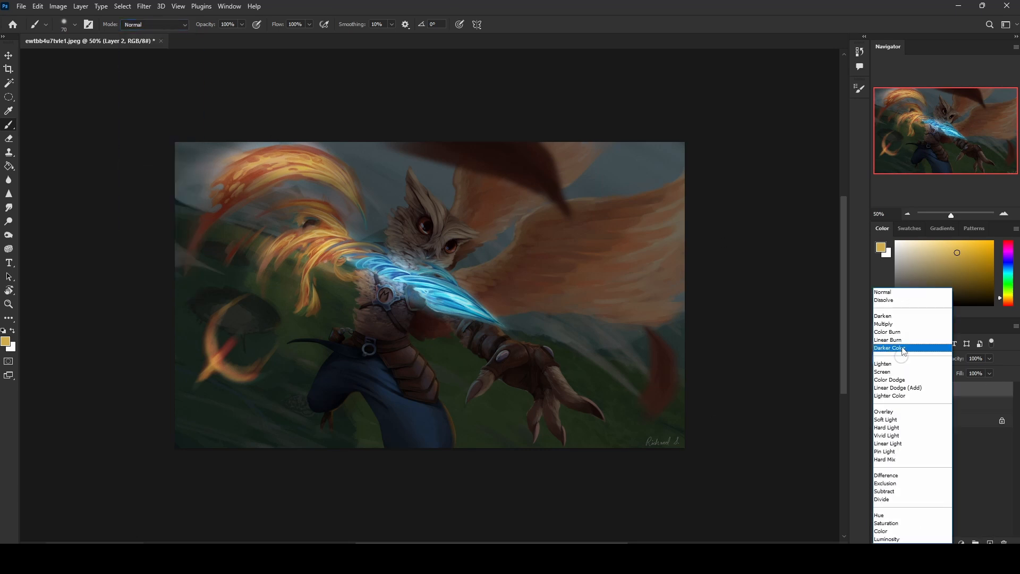
left_click(903, 377)
Choose a saturated orange and paint a glow along the flame-facing edge of the owl's head and ear
left_click(1008, 301)
left_click(985, 241)
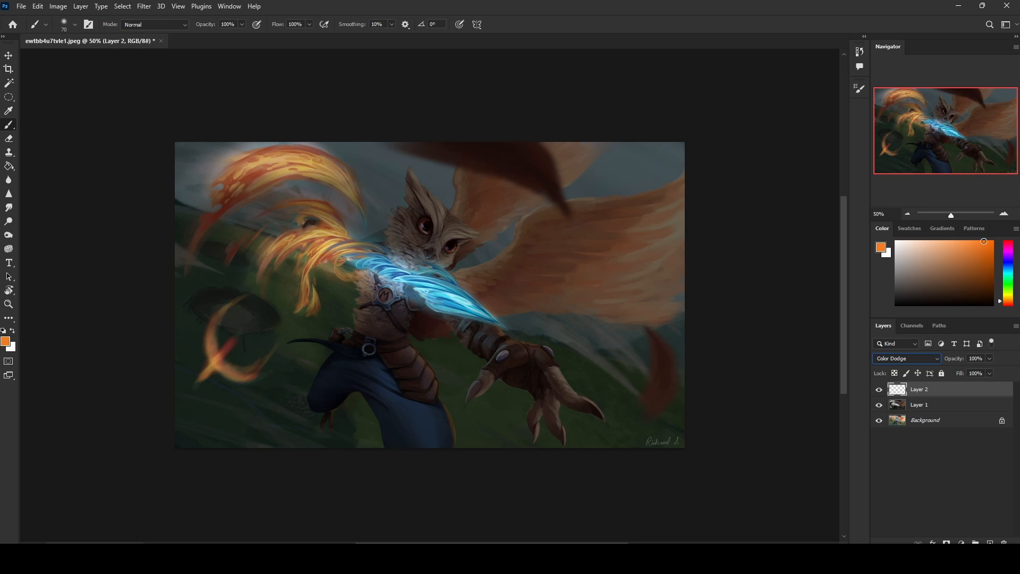
mouse_move(385, 221)
left_mouse_down()
mouse_move(431, 211)
mouse_move(392, 220)
mouse_move(401, 226)
mouse_move(385, 226)
mouse_move(392, 250)
mouse_move(391, 209)
mouse_move(407, 214)
mouse_move(419, 187)
left_mouse_up()
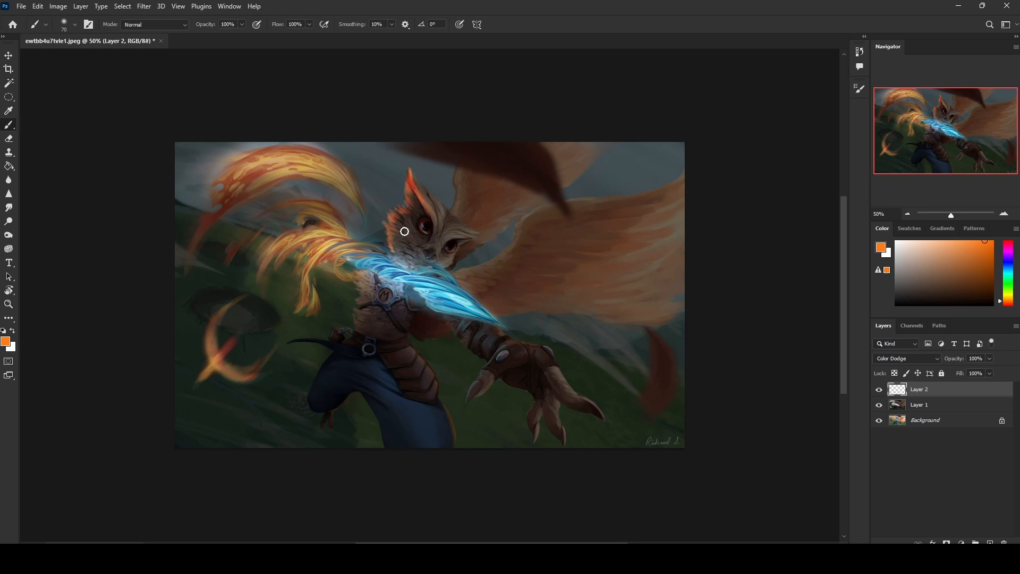
Paint orange light on the owl's flame-side eye, and highlight the beak at 65% opacity with cyan sampled from the magic
mouse_move(398, 248)
left_mouse_down()
mouse_move(424, 220)
mouse_move(427, 233)
left_mouse_up()
left_click(431, 278, "alt")
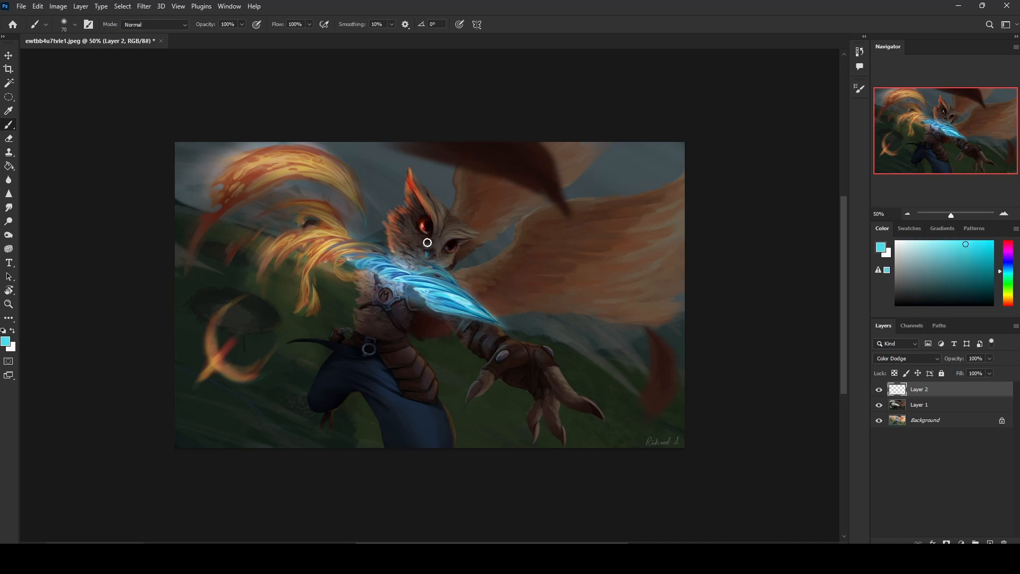
left_click_drag(243, 26, 233, 37)
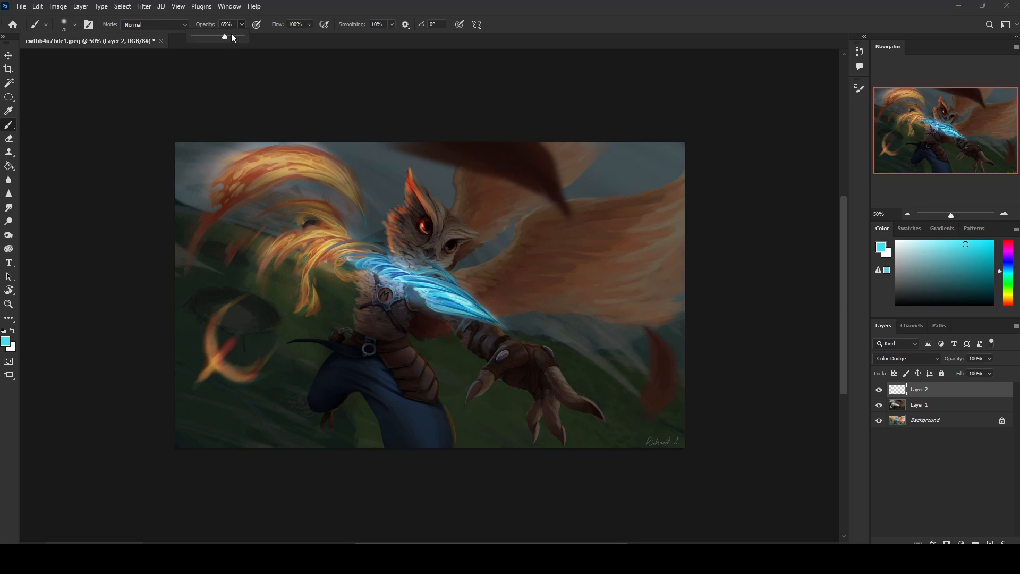
left_click(431, 249)
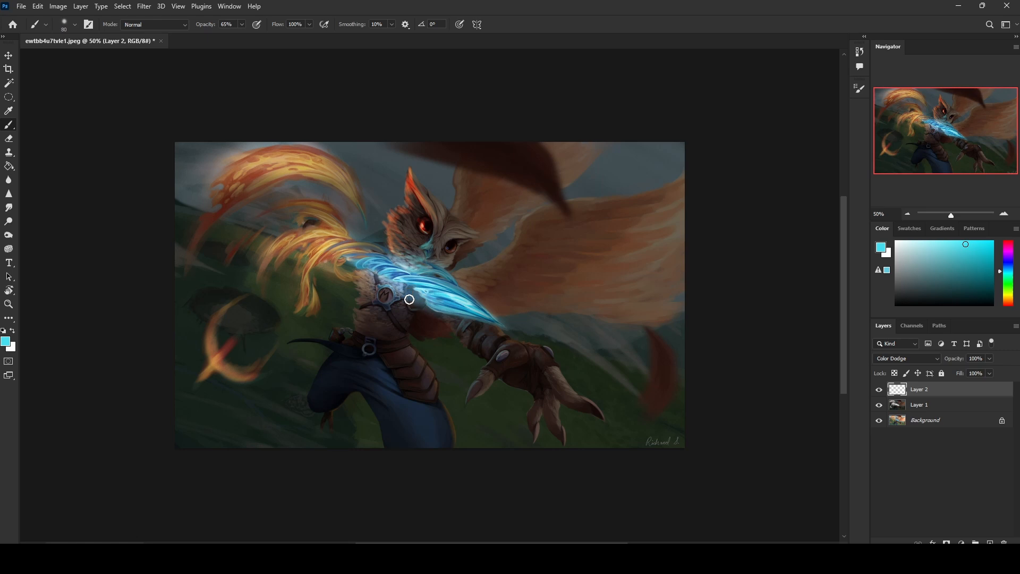
Paint a soft cyan glow over the owl's chest with a 700 px brush and sample yellow from the hand flames
key("bracketright")
key("bracketright")
key("bracketright")
key("bracketright")
key("bracketright")
key("bracketright")
key("bracketright")
key("bracketright")
key("bracketright")
key("bracketright")
key("bracketright")
key("bracketright")
mouse_move(392, 295)
left_mouse_down()
mouse_move(398, 319)
mouse_move(366, 284)
left_mouse_up()
left_click(322, 246, "alt")
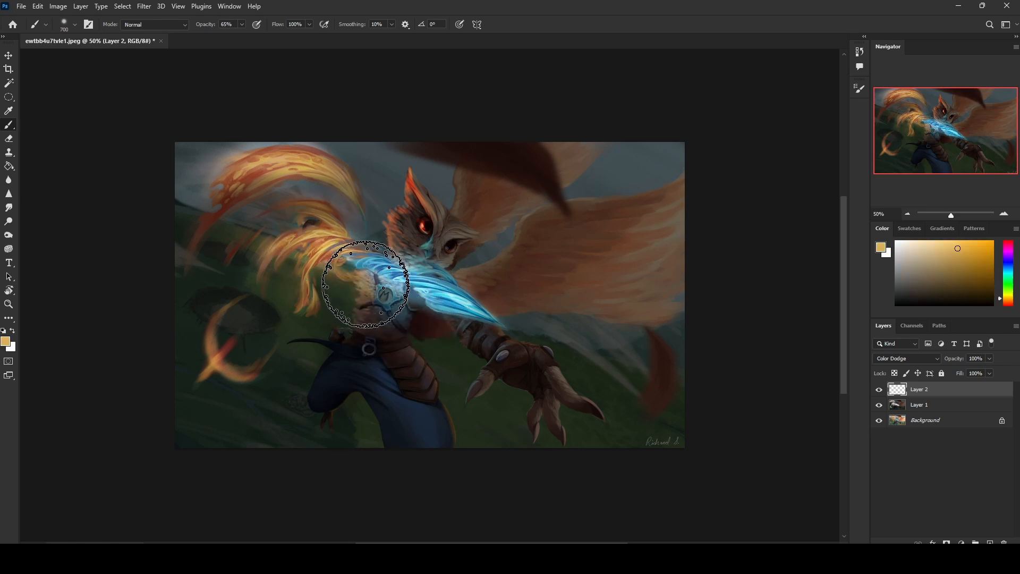
Sample pale cyan from the magic's tip and paint its light onto the outstretched arm's bracer and thumb claw
left_click(463, 305, "alt")
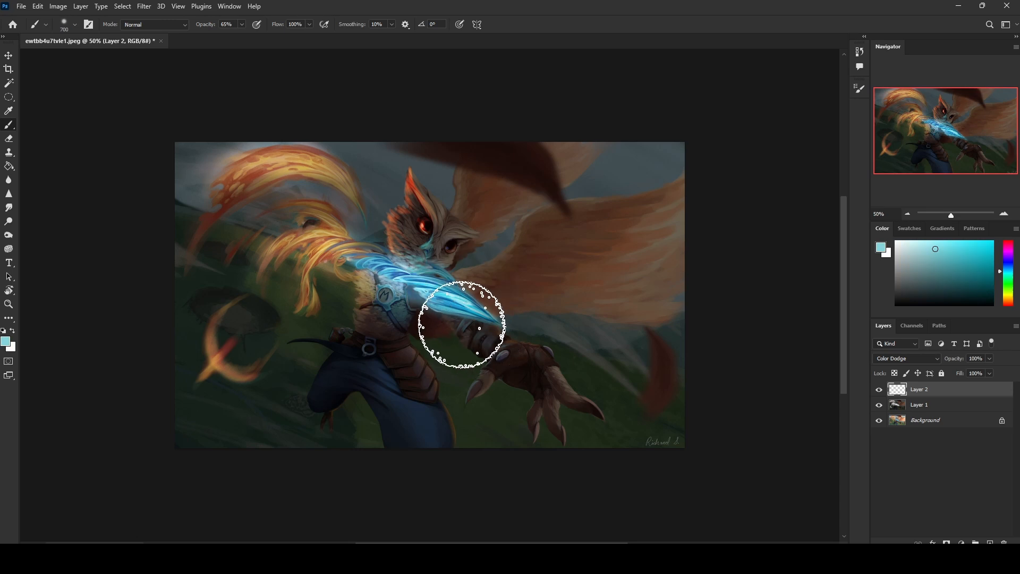
mouse_move(462, 325)
left_mouse_down()
mouse_move(496, 350)
mouse_move(482, 324)
mouse_move(467, 319)
mouse_move(505, 335)
mouse_move(469, 329)
mouse_move(494, 349)
left_mouse_up()
key("bracketleft")
key("bracketleft")
key("bracketleft")
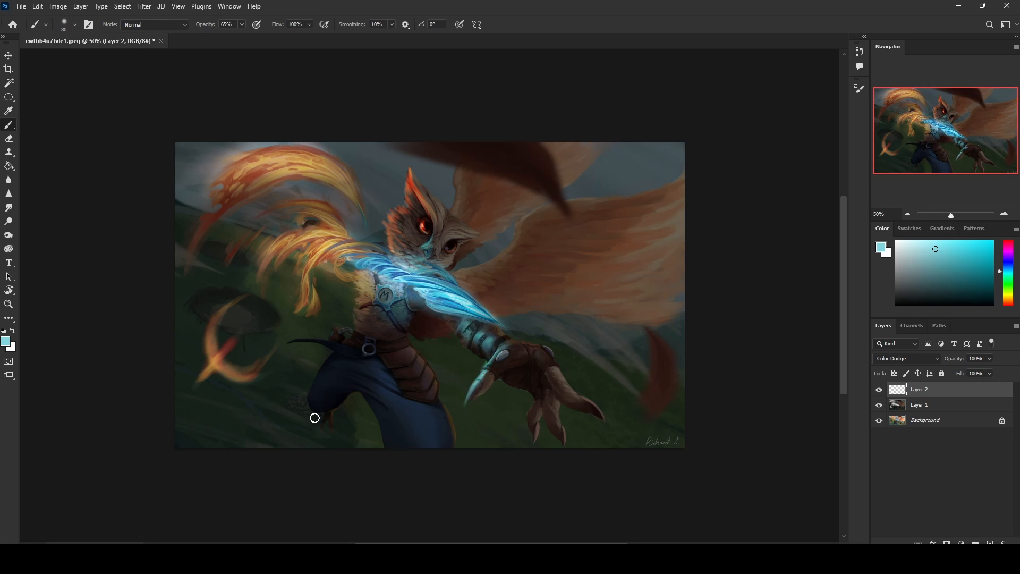
Add a soft cyan glow over the middle of the blue magic with an 800 px brush
key("bracketright")
key("bracketright")
key("bracketright")
key("bracketright")
key("bracketright")
key("bracketright")
key("bracketright")
key("bracketright")
key("bracketright")
left_click(440, 292)
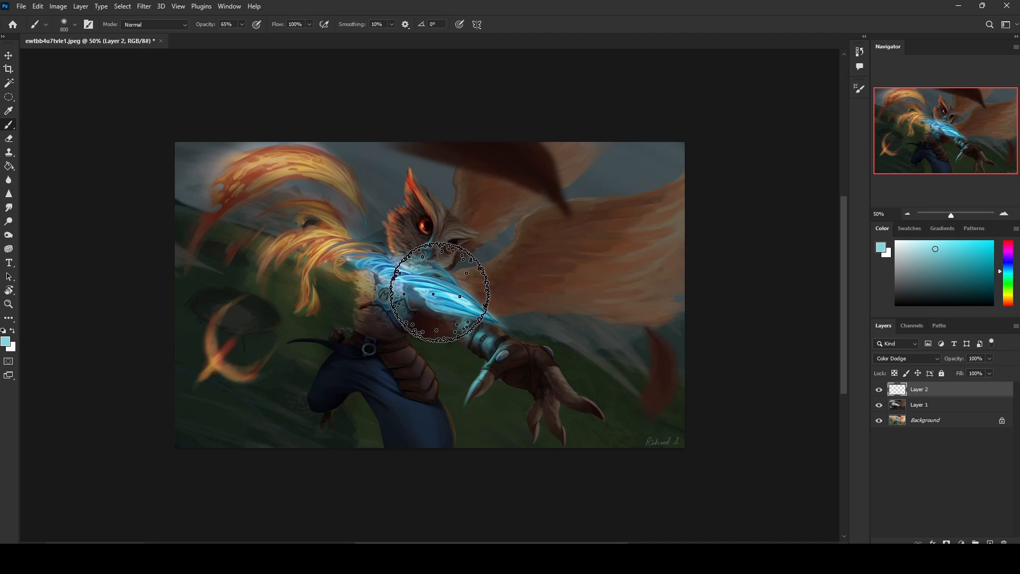
key("bracketleft")
key("bracketleft")
key("bracketright")
key("bracketright")
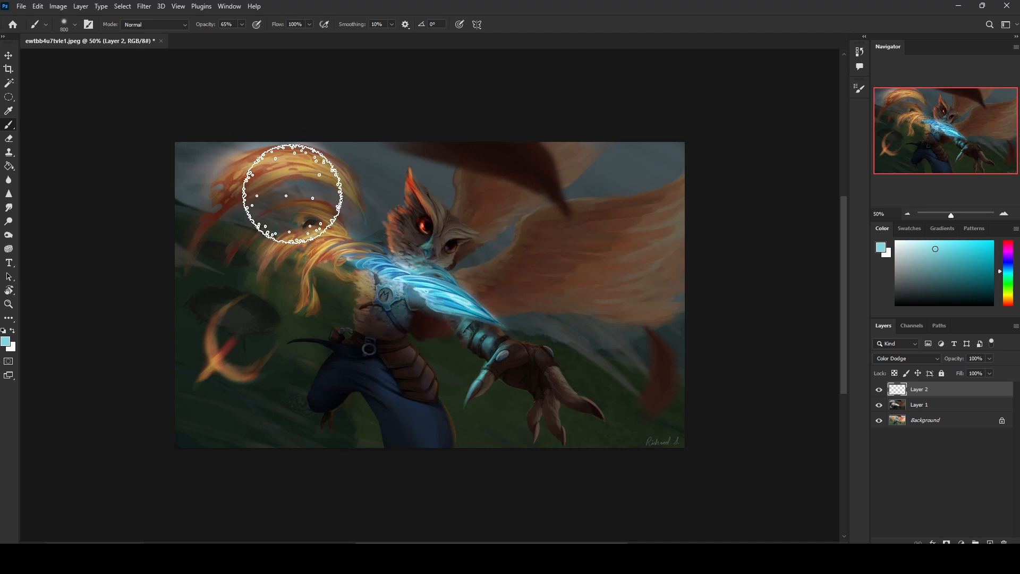
Sample golden orange from the flames and paint soft light over the flames at 800 px and the owl's head at 400 to 700 px
left_click(314, 231, "alt")
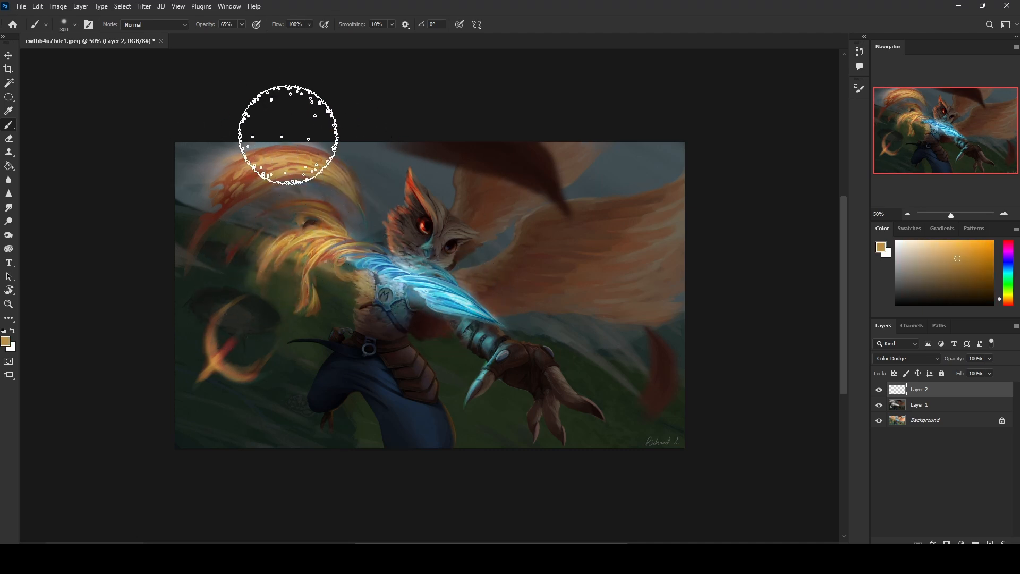
mouse_move(296, 150)
left_mouse_down()
mouse_move(205, 227)
mouse_move(263, 169)
mouse_move(305, 210)
mouse_move(284, 235)
left_mouse_up()
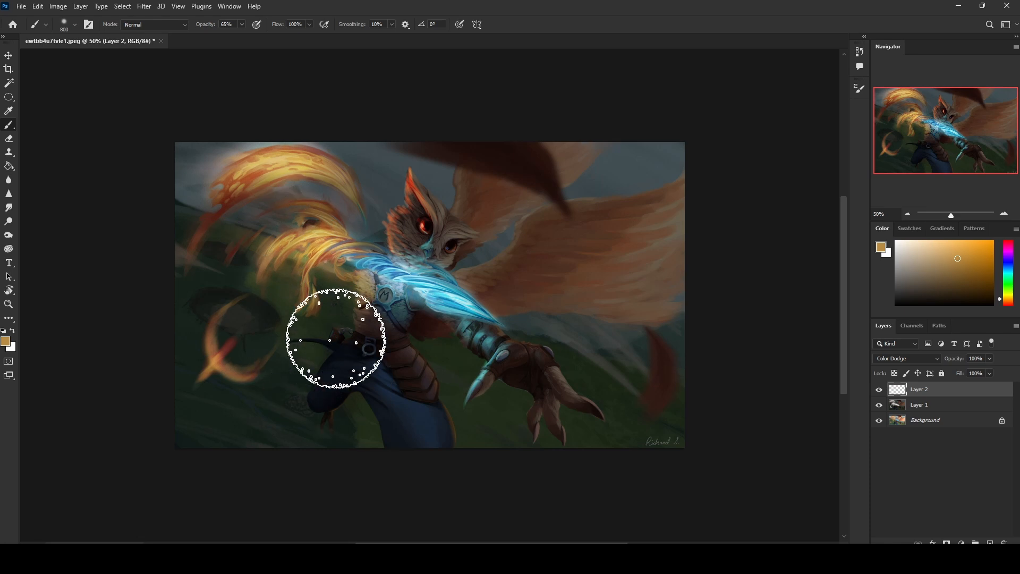
key("bracketleft")
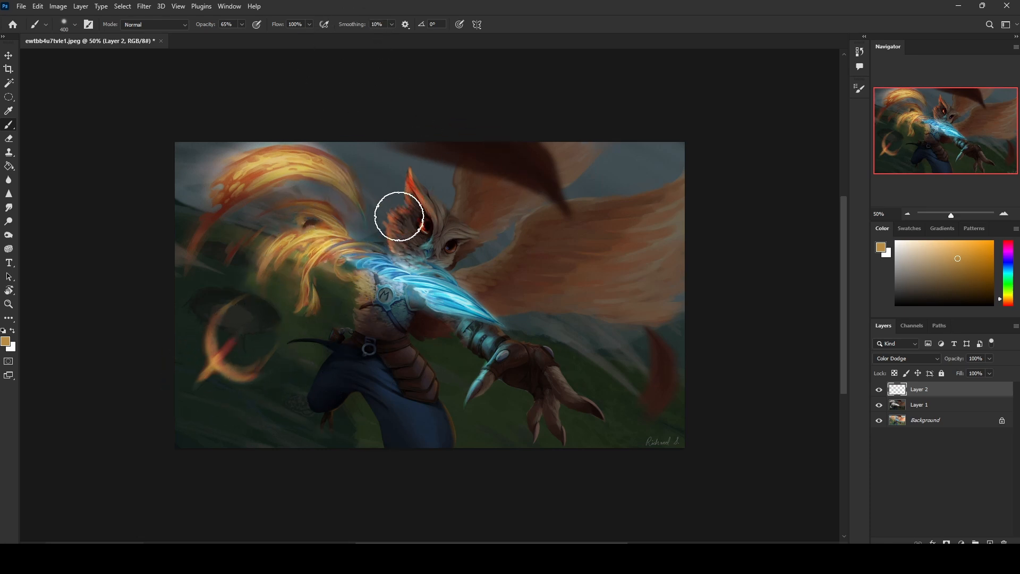
left_click_drag(398, 216, 404, 228)
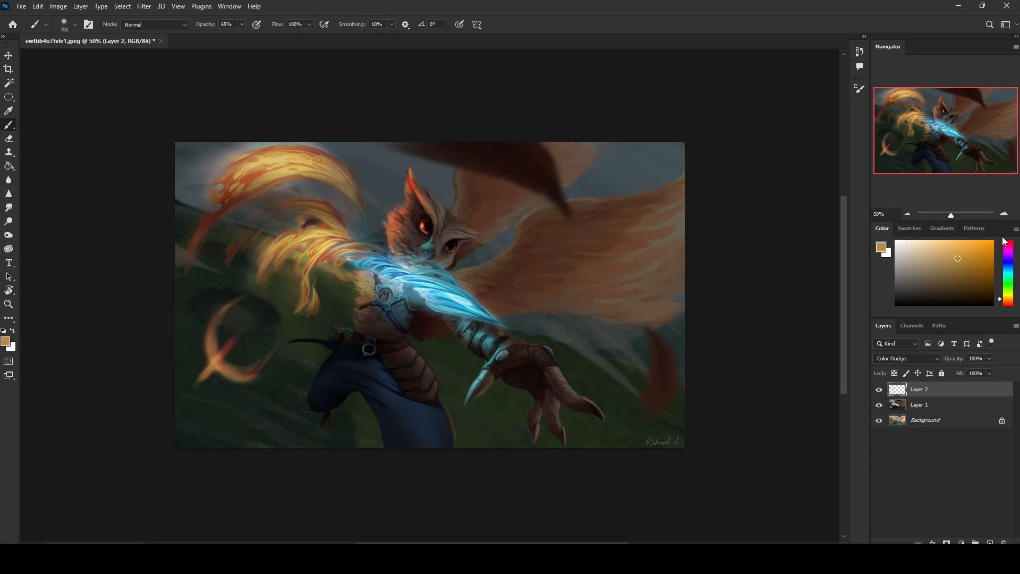
mouse_move(410, 212)
left_mouse_down()
mouse_move(391, 228)
mouse_move(421, 227)
mouse_move(406, 227)
left_mouse_up()
key("bracketleft")
key("bracketleft")
Compare the painting with and without the darkening and Color Dodge layers
left_click(880, 405)
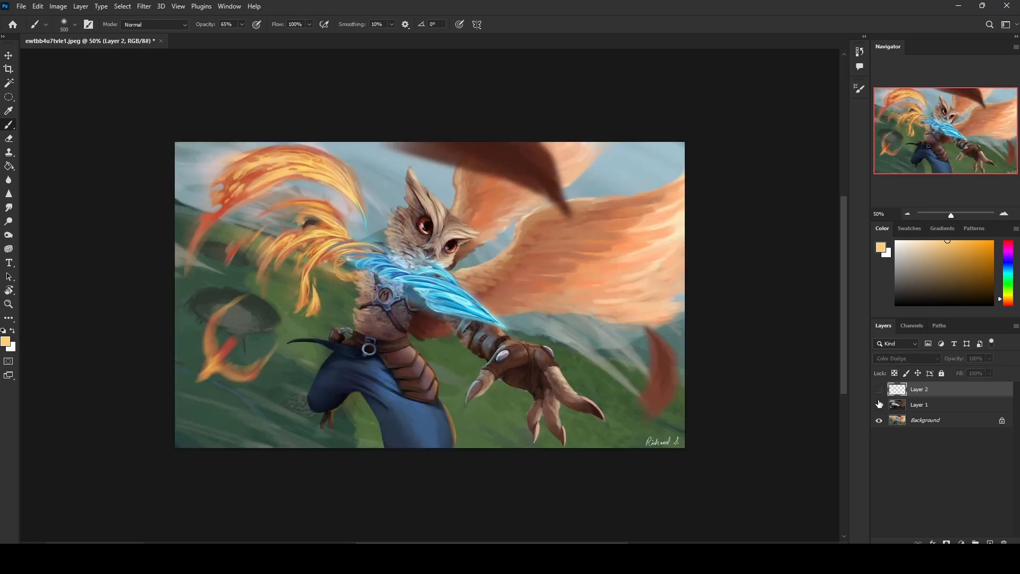
left_click(879, 404)
left_click(879, 402)
left_click(880, 405)
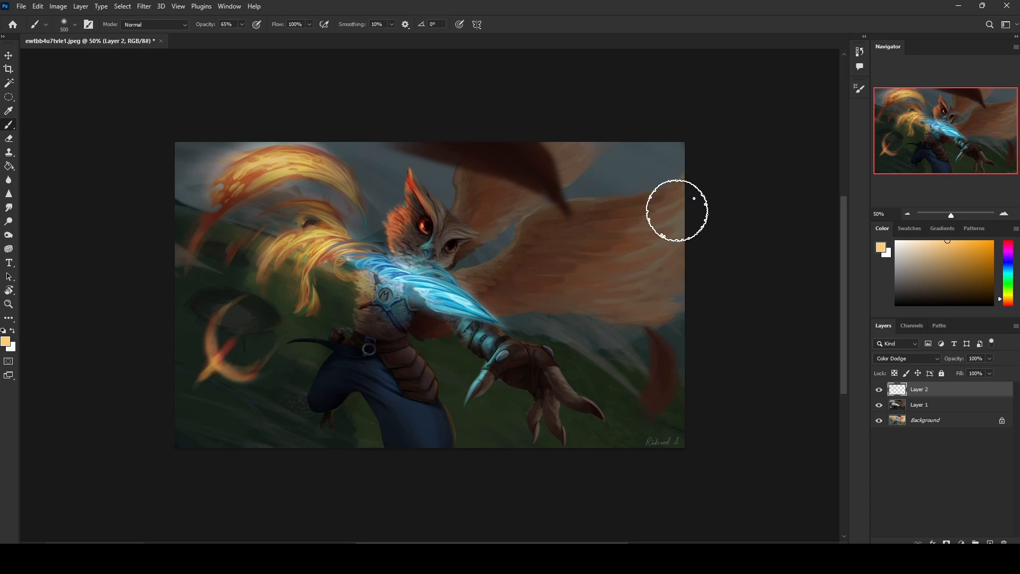
Softly erase Layer 1 over the background beside the wing and outstretched hand with a 1200 px eraser at 100% opacity
key("e")
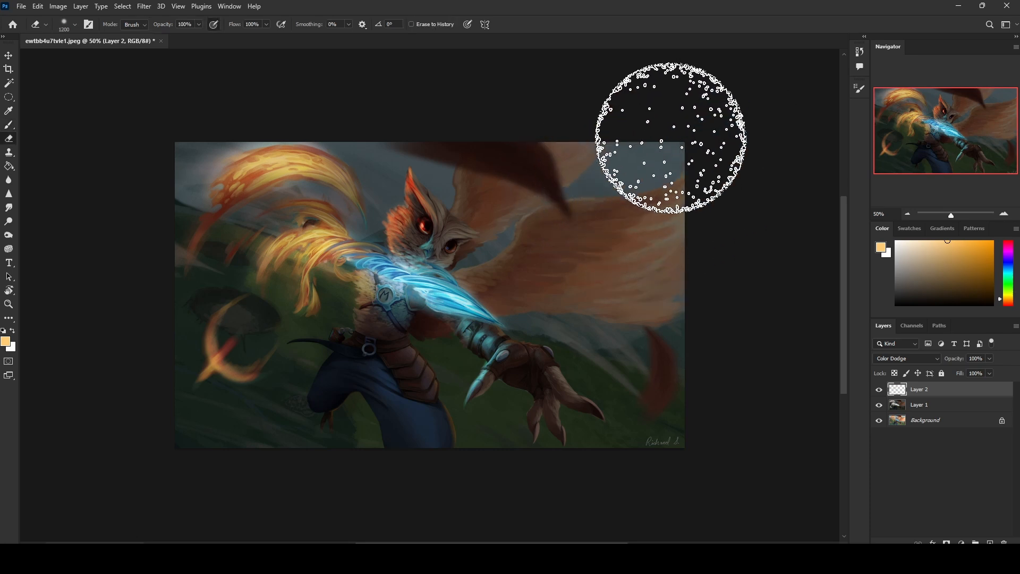
left_click(932, 424)
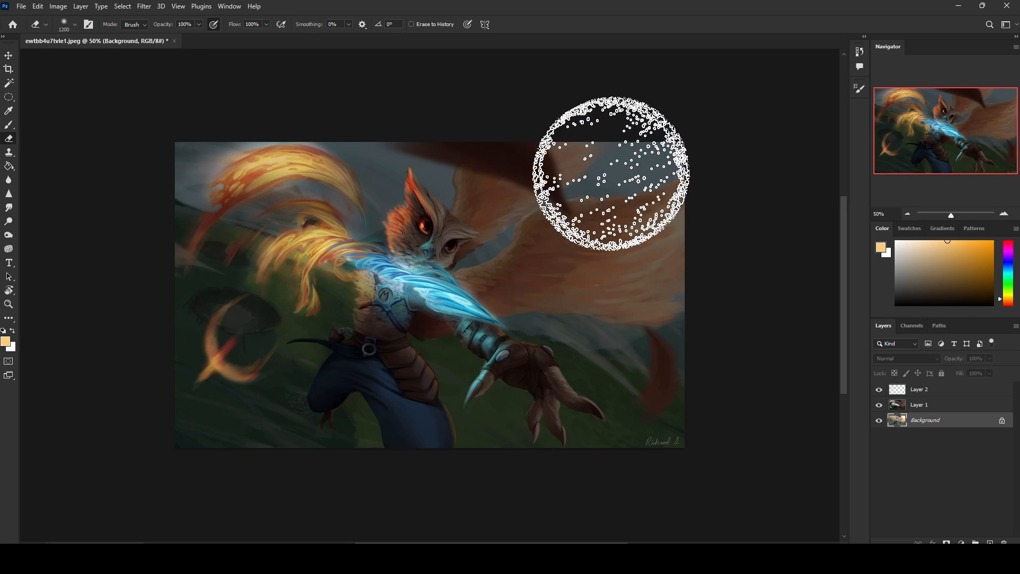
left_click(937, 409)
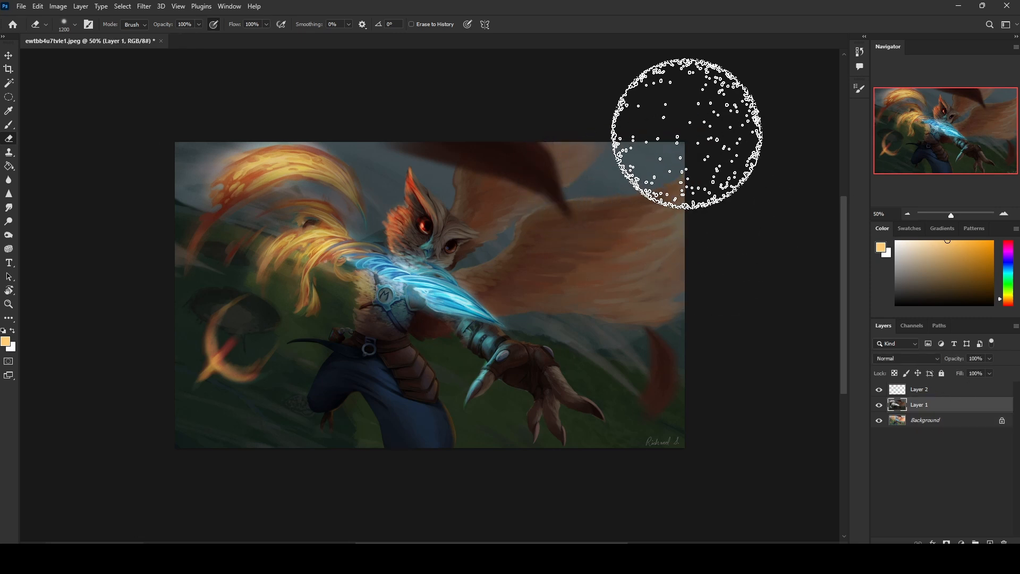
left_click_drag(710, 325, 553, 359)
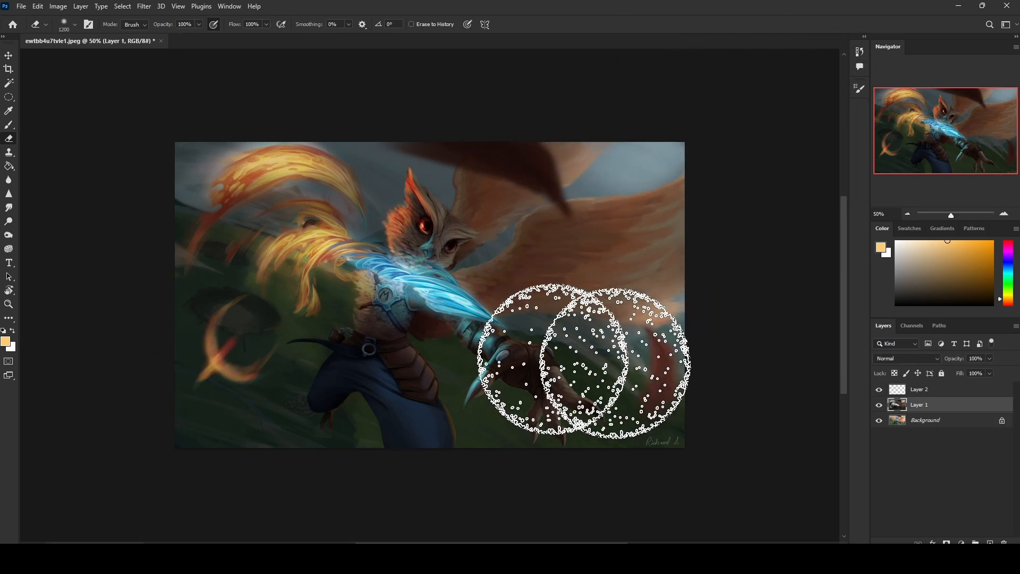
mouse_move(684, 370)
left_mouse_down()
mouse_move(687, 357)
mouse_move(557, 346)
left_mouse_up()
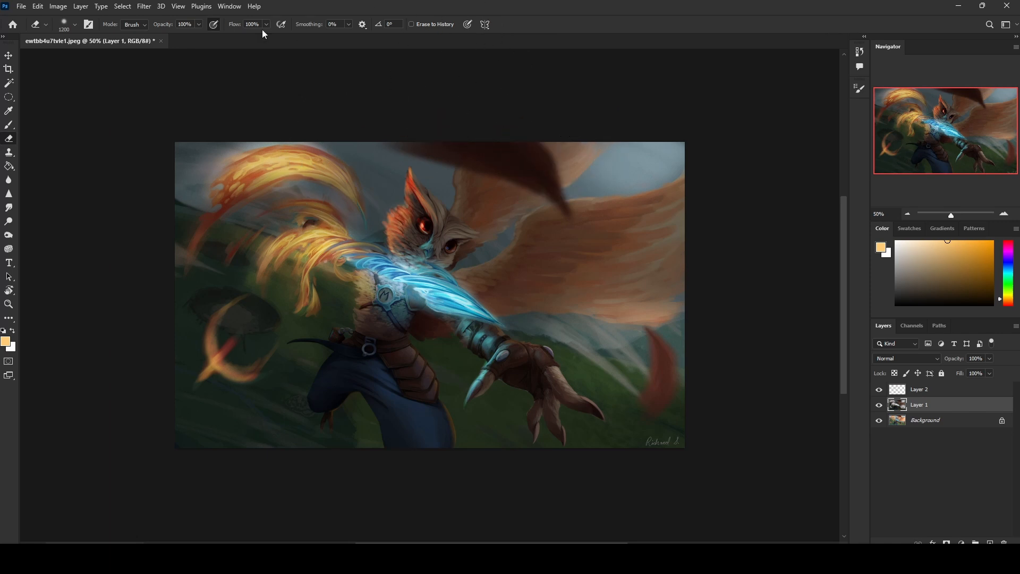
Softly erase Layer 1 over the large wing with the 1200 px eraser at 42% opacity
left_click_drag(711, 246, 654, 258)
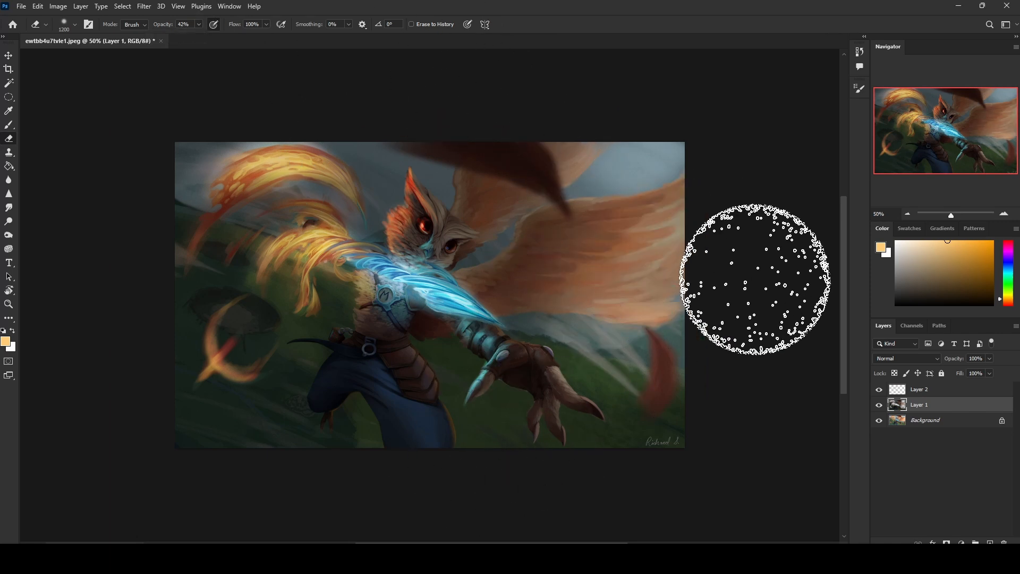
left_click_drag(754, 279, 637, 276)
left_click_drag(782, 200, 553, 277)
left_click_drag(707, 217, 664, 234)
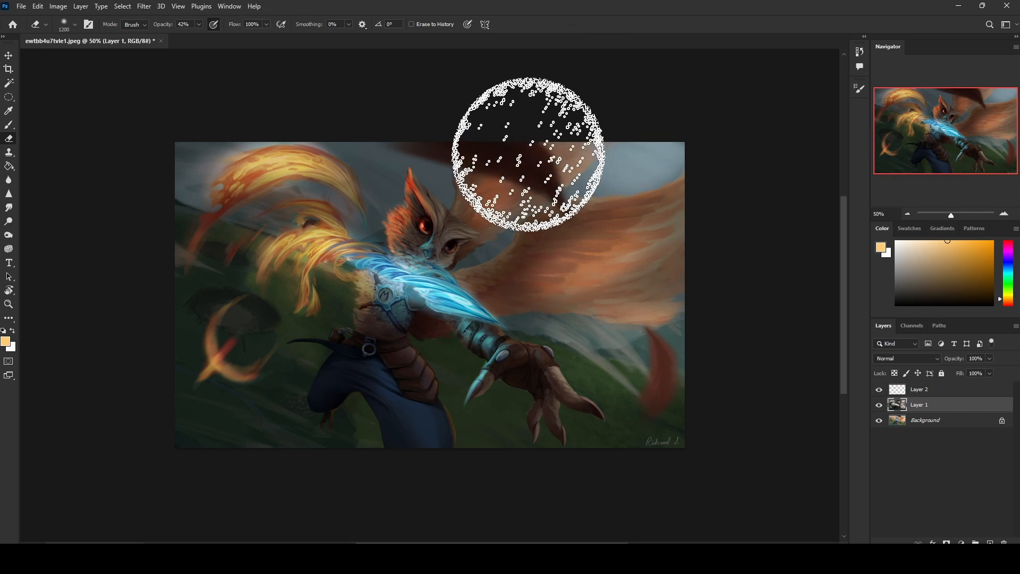
double_click(629, 220)
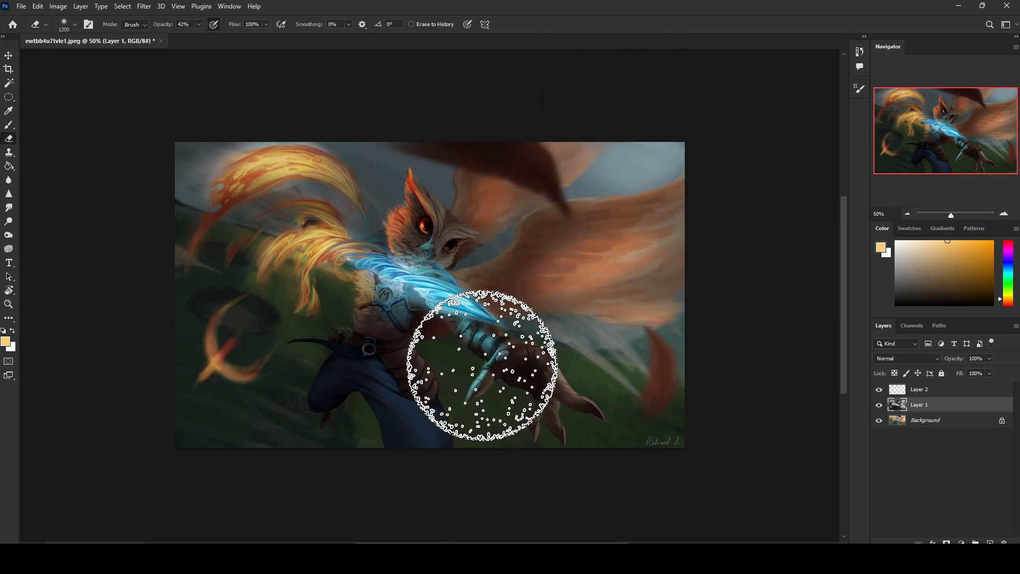
Erase Layer 1's darkening from the blue trousers and the waist armour with a 200 to 400 px eraser at 42% opacity
key("bracketleft")
key("bracketleft")
key("bracketleft")
key("bracketleft")
key("bracketleft")
key("bracketleft")
key("bracketleft")
key("bracketleft")
key("bracketleft")
key("bracketleft")
key("bracketleft")
key("bracketleft")
key("bracketleft")
key("bracketleft")
key("bracketleft")
key("bracketleft")
key("bracketleft")
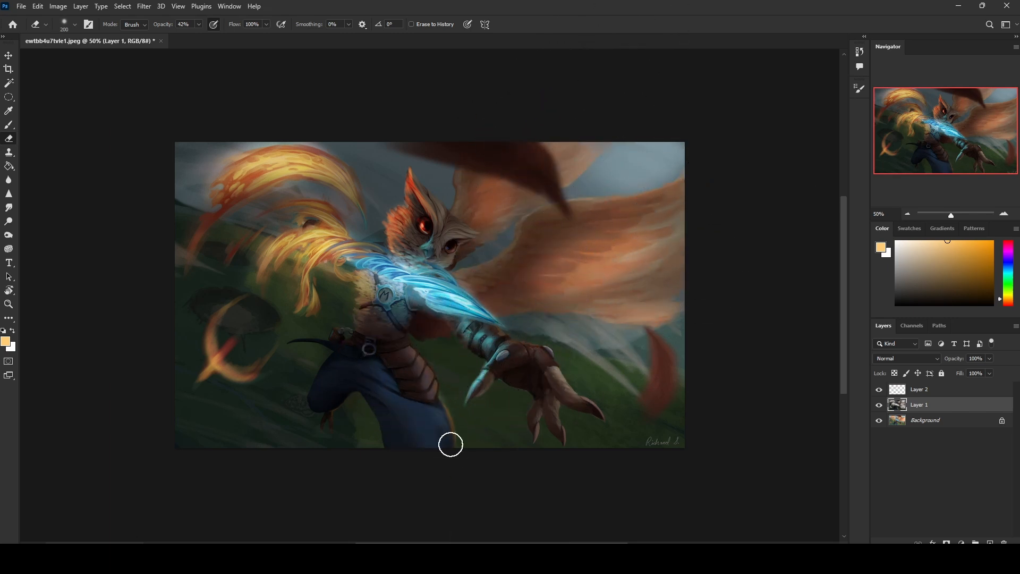
key("bracketright")
key("bracketright")
key("bracketright")
key("bracketright")
key("bracketright")
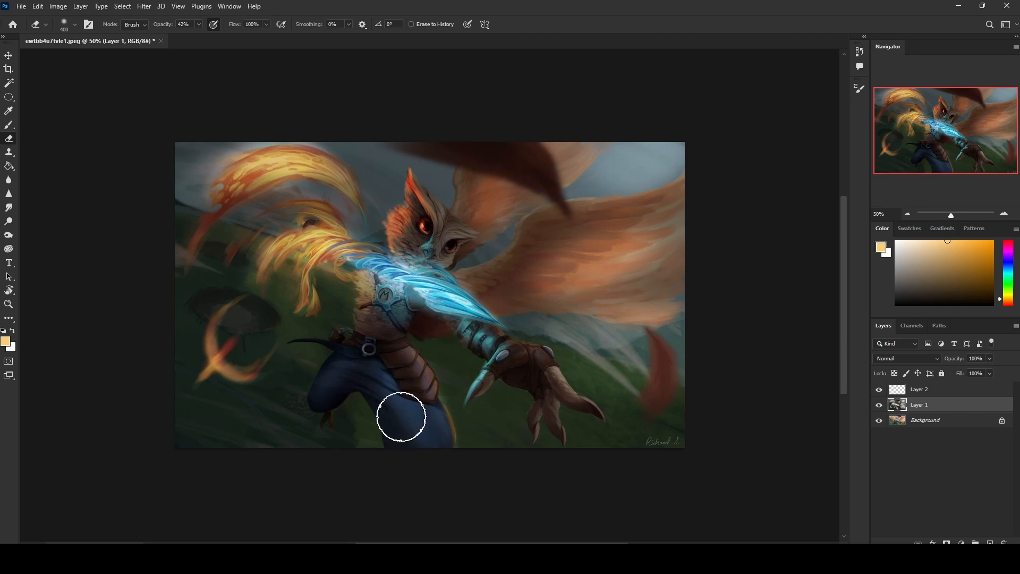
Merge Layer 1 into the background and combine Layer 2 with it into a single Background layer
right_click(936, 409)
left_click(966, 414)
right_click(927, 409)
left_click(843, 412)
left_click(879, 390)
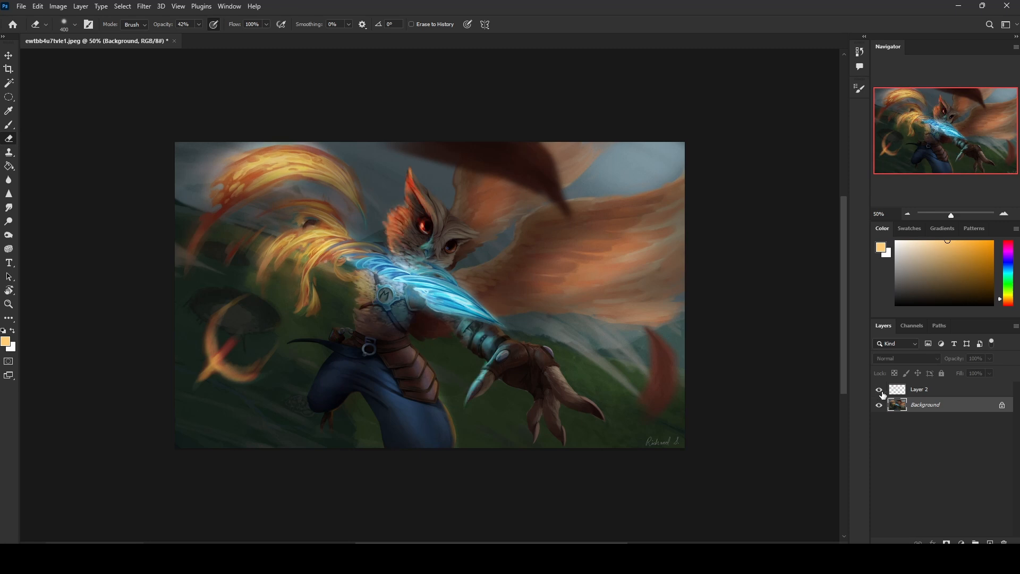
right_click(933, 398)
left_click(843, 411)
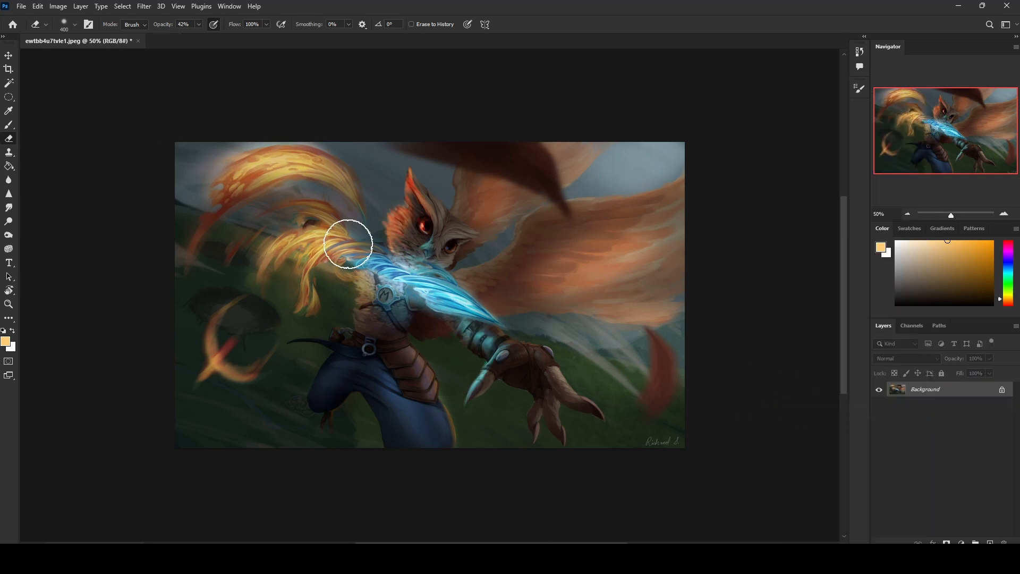
Outline extra flame wisps around the hand flames and the tail of the upper arc with an additive Lasso selection
key("b")
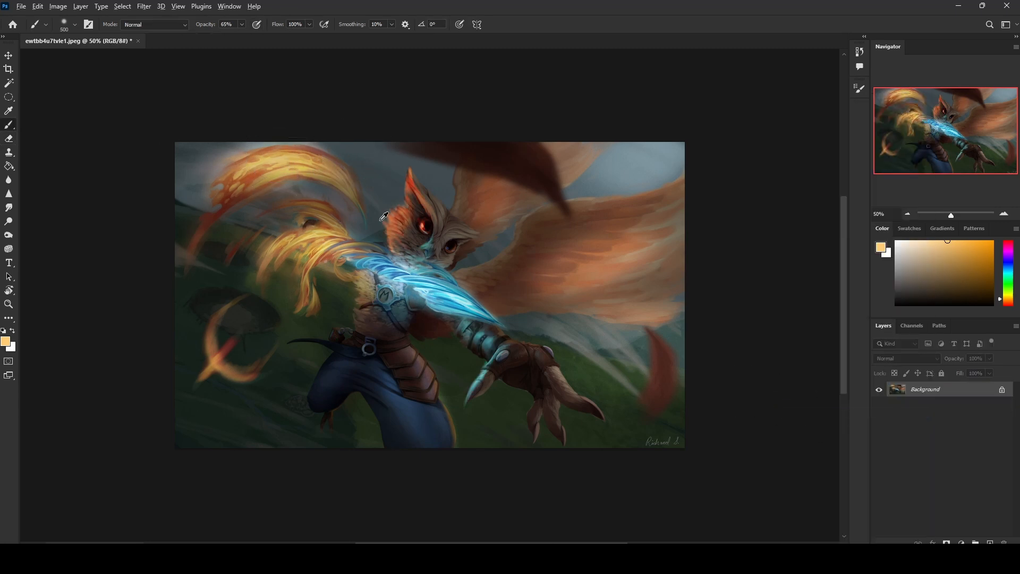
key("l")
key("alt+l")
key("m")
left_click(313, 226)
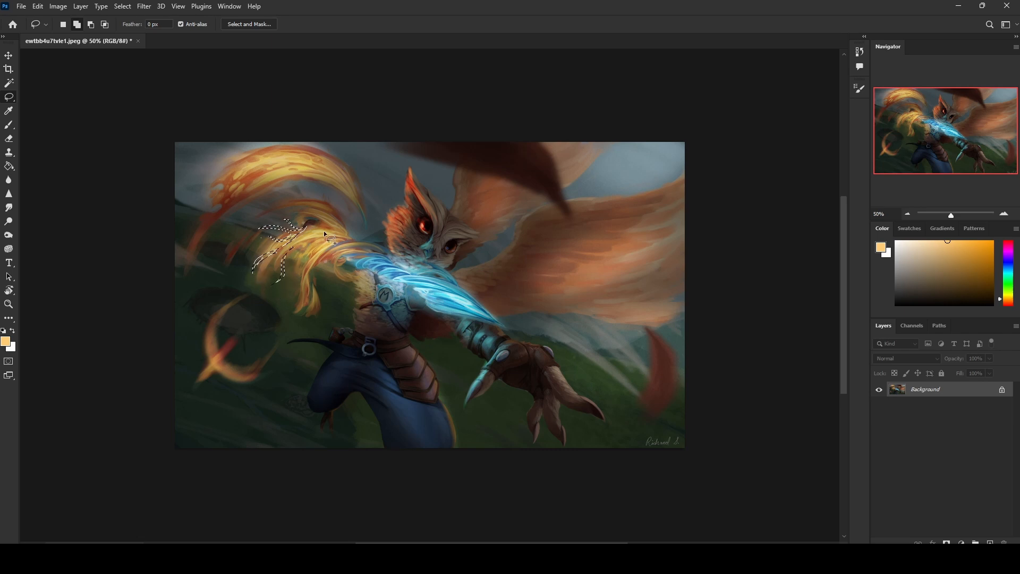
mouse_move(273, 249)
left_mouse_down()
mouse_move(279, 268)
mouse_move(288, 243)
mouse_move(274, 301)
mouse_move(275, 251)
mouse_move(287, 281)
mouse_move(301, 266)
mouse_move(237, 248)
mouse_move(239, 276)
left_mouse_up()
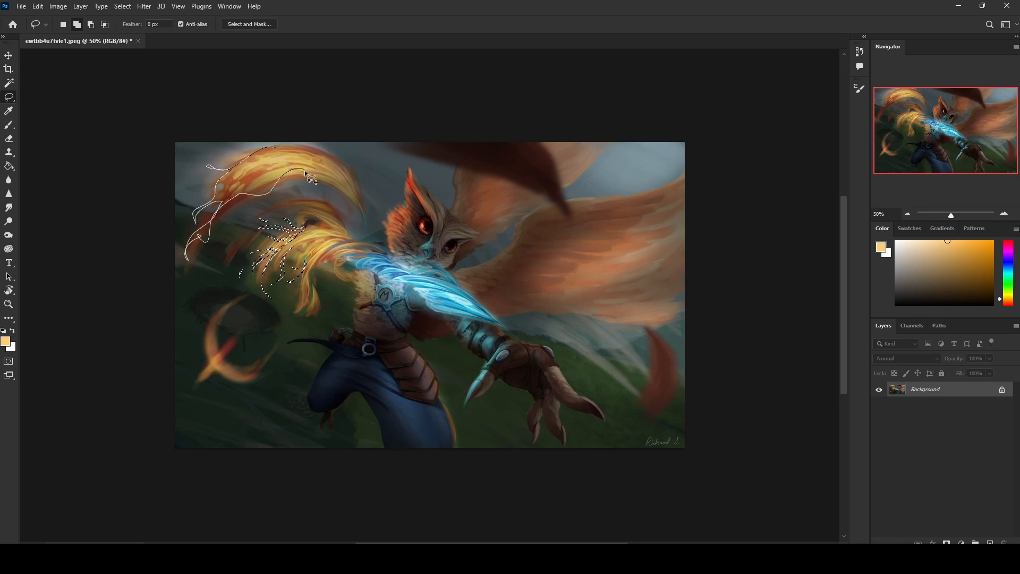
left_click_drag(266, 139, 277, 144)
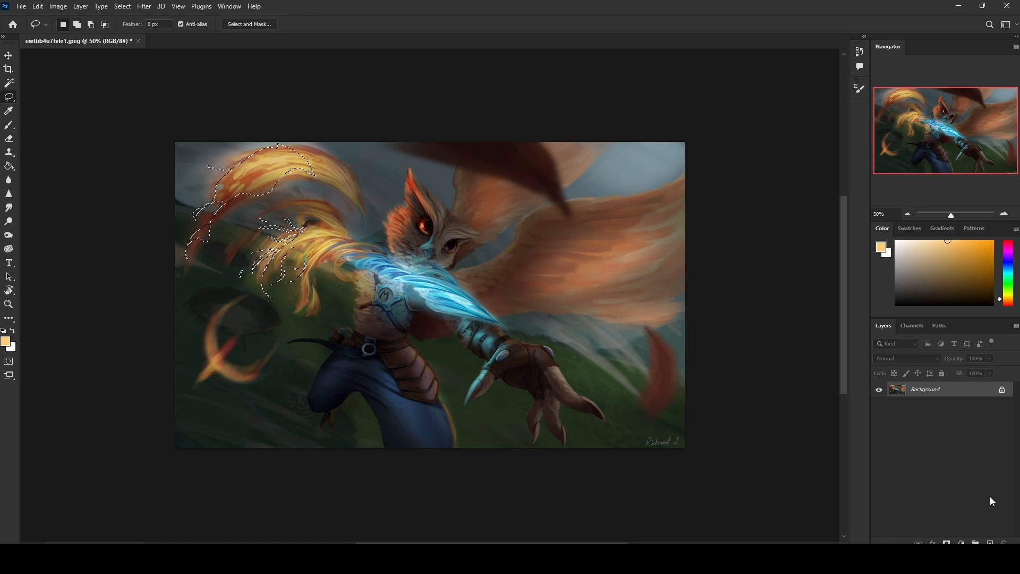
Add a new layer, fill the selected flame wisps using yellow sampled from the arc, undo the heavy arc stroke, and deselect
key("ctrl+shift+alt+n")
key("b")
left_click(269, 170, "alt")
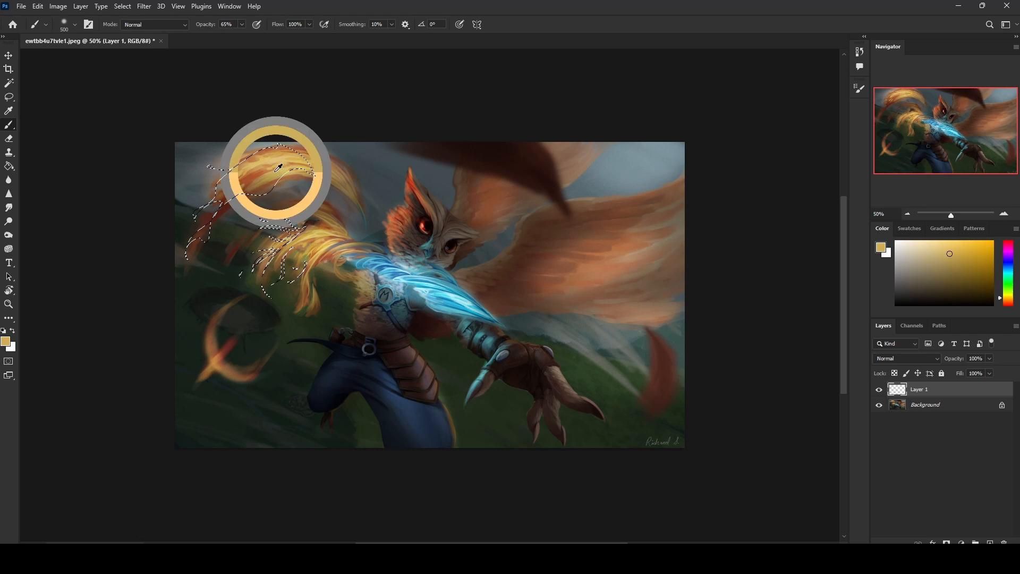
left_click_drag(269, 170, 101, 426)
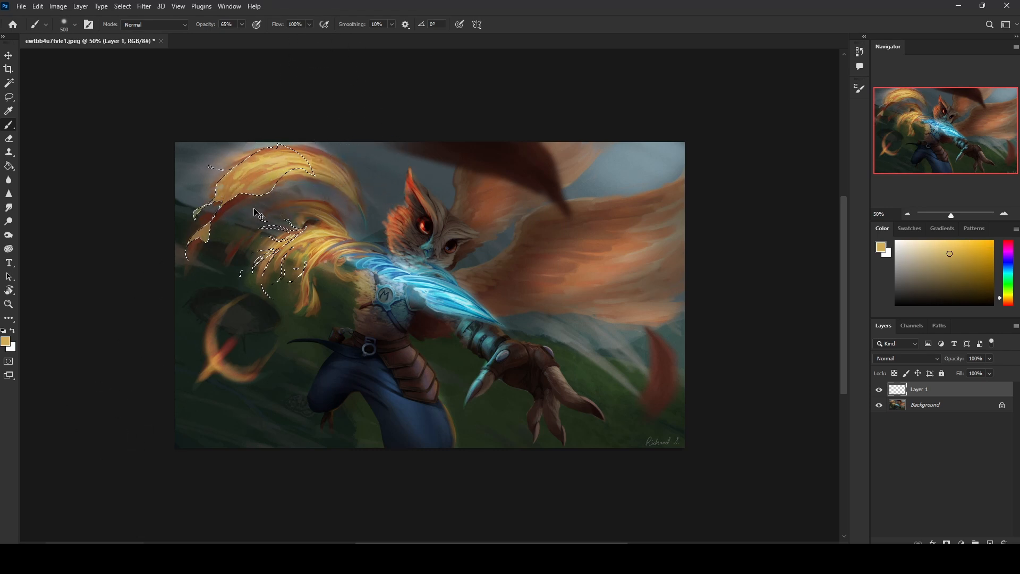
key("ctrl+z")
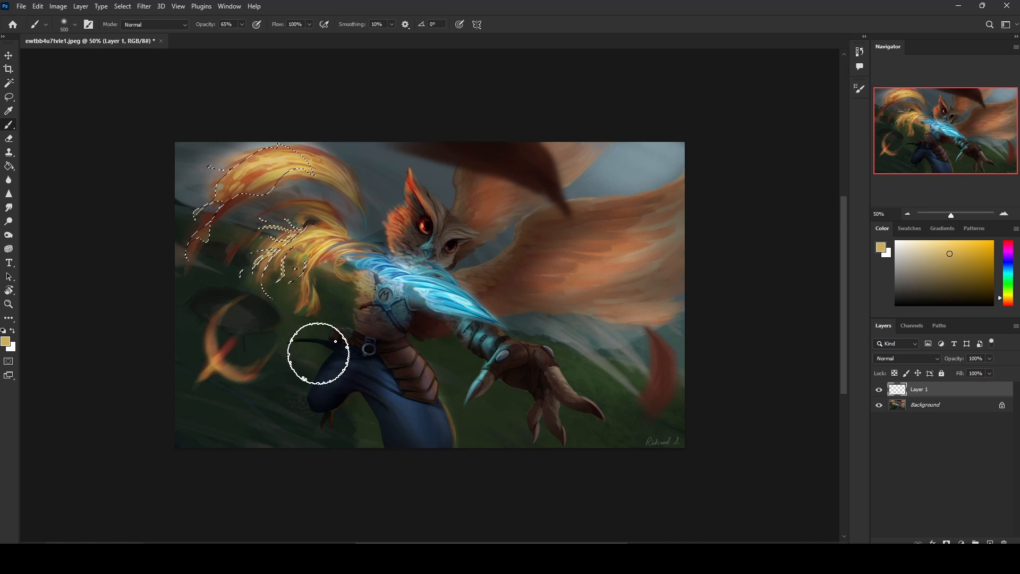
key("ctrl+d")
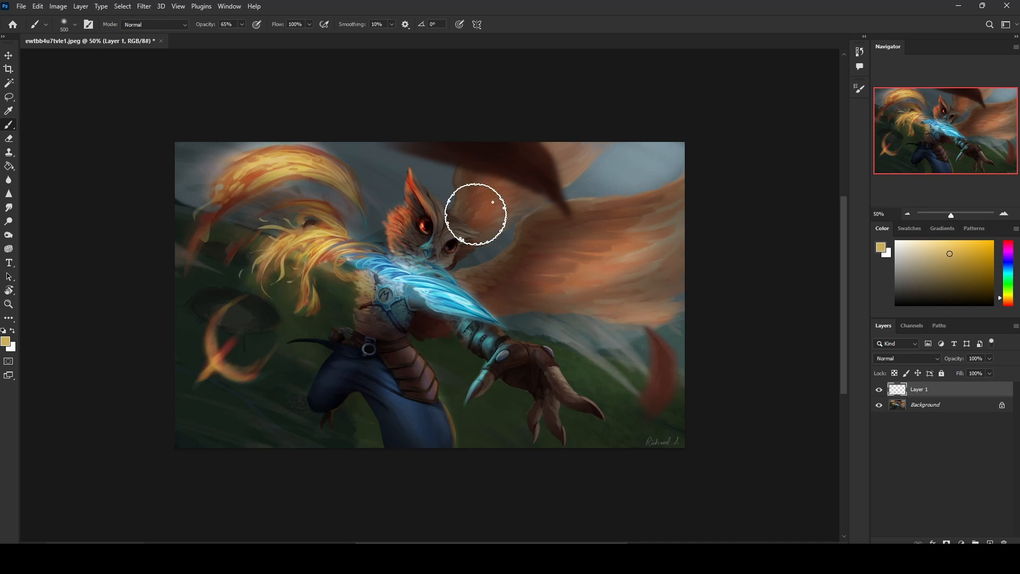
Recolour the added flame wisps at the hand and arc tail with bright orange using the 500 px brush at 65% opacity
left_click(228, 206, "alt")
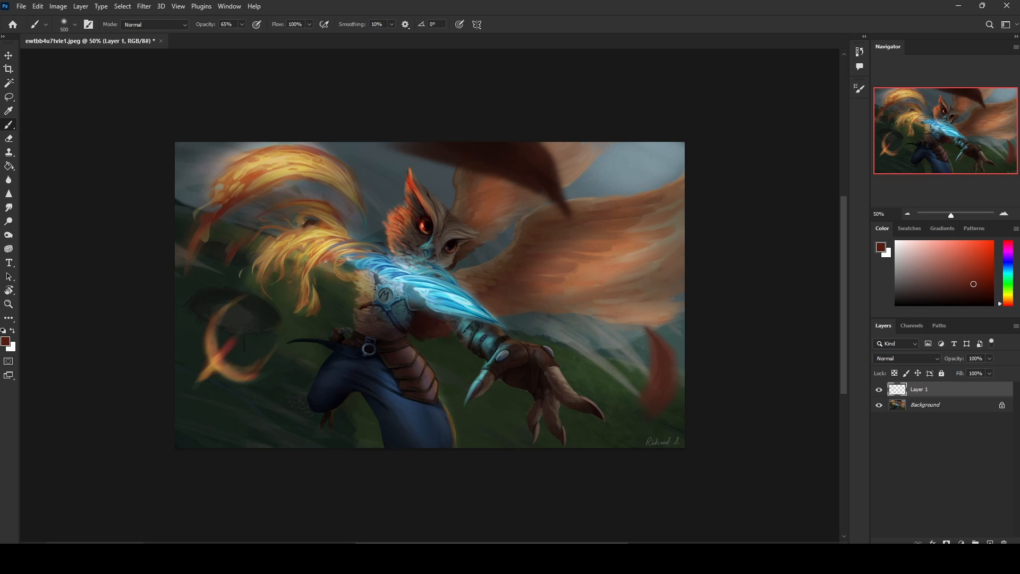
left_click_drag(985, 245, 986, 243)
mouse_move(271, 258)
left_mouse_down()
mouse_move(276, 205)
mouse_move(232, 210)
left_mouse_up()
left_click_drag(1012, 301, 1007, 301)
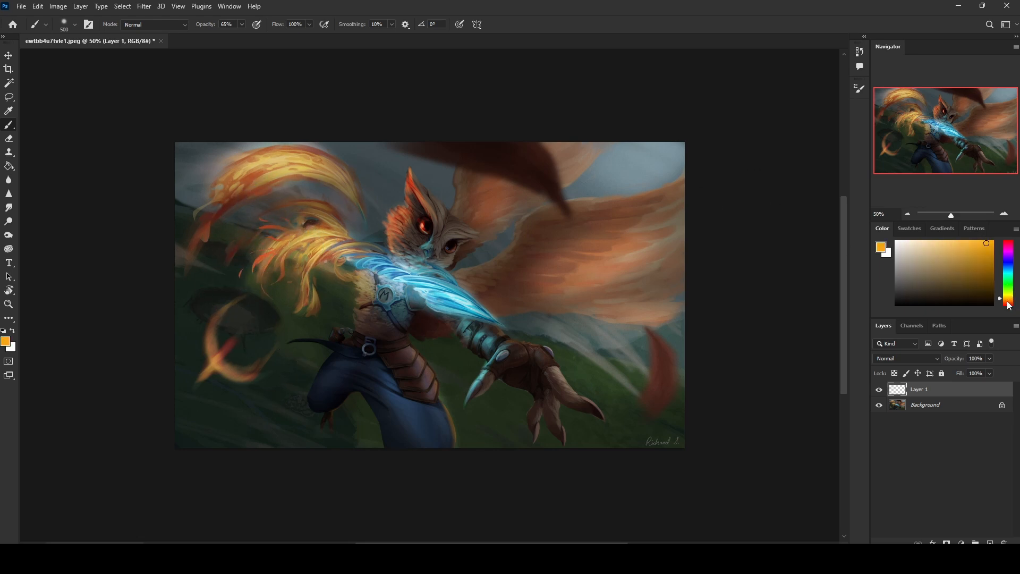
left_click_drag(987, 235, 983, 235)
mouse_move(276, 239)
left_mouse_down()
mouse_move(258, 229)
mouse_move(295, 213)
mouse_move(308, 249)
mouse_move(268, 285)
mouse_move(265, 312)
mouse_move(262, 205)
mouse_move(212, 224)
mouse_move(192, 253)
mouse_move(197, 201)
left_mouse_up()
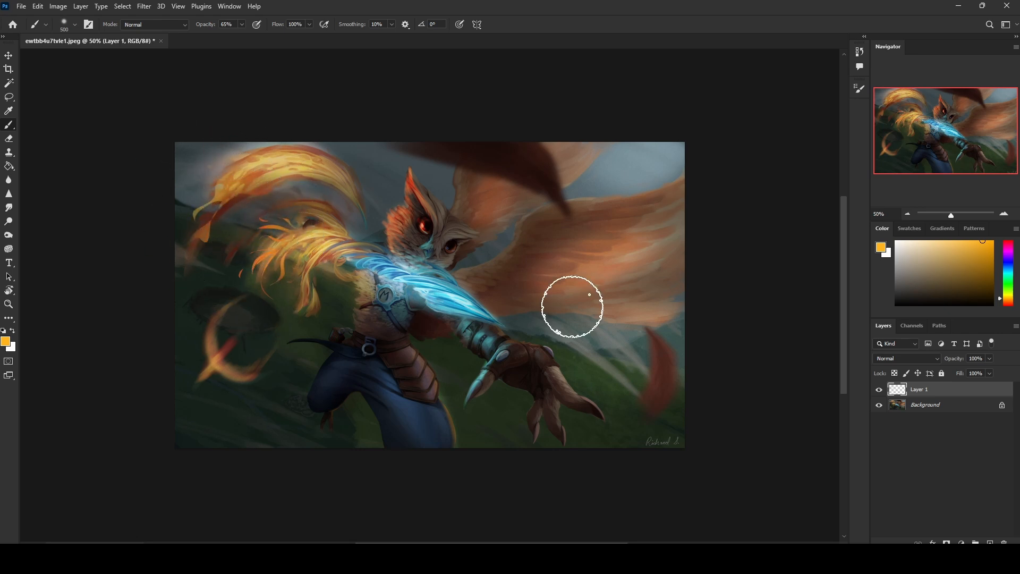
Lasso a thin wisp along the upper edge of the hand flames, paint it orange, and deselect
key("l")
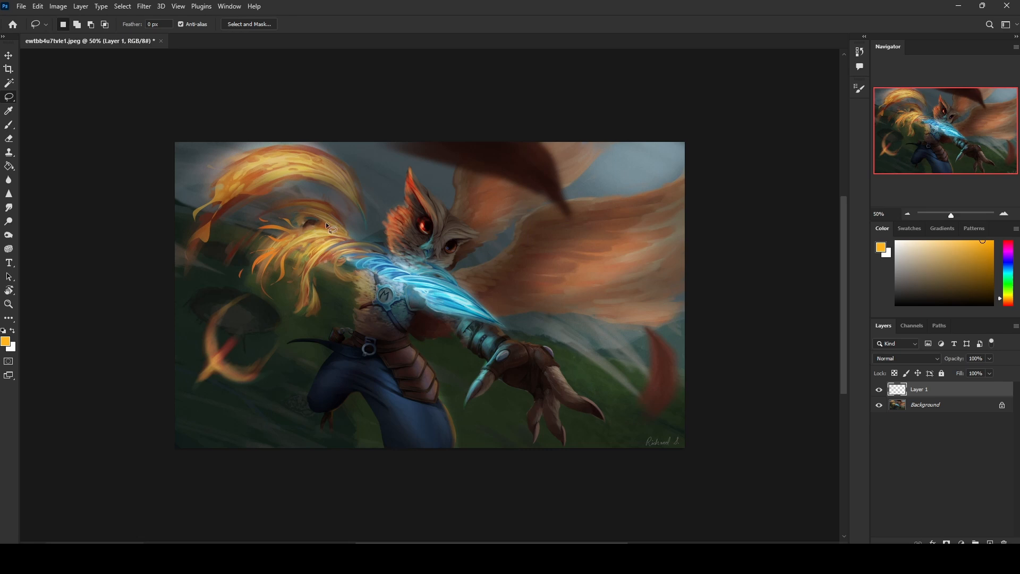
mouse_move(326, 223)
left_mouse_down()
mouse_move(224, 269)
mouse_move(257, 249)
left_mouse_up()
left_click_drag(326, 221, 329, 222)
key("b")
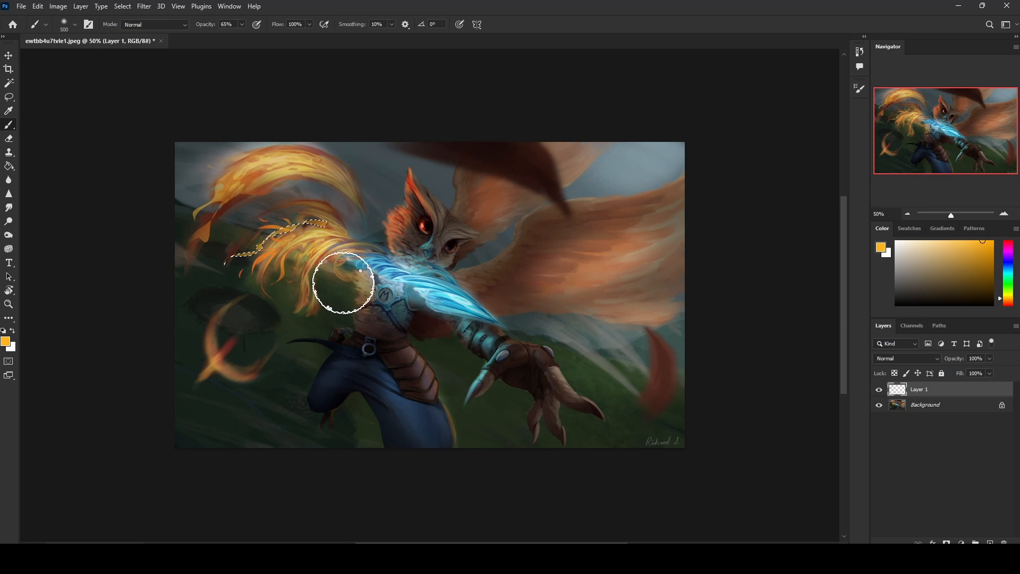
key("m")
right_click(363, 260)
left_click(373, 266)
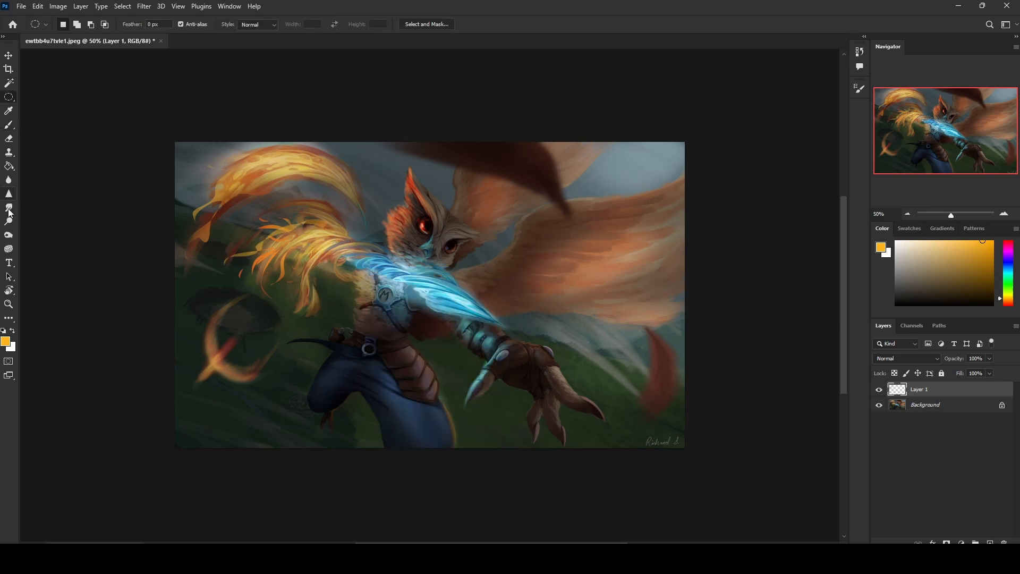
Smudge the wisps around the hand flames with a soft round 50 px brush at 72% strength, undoing a bad stroke
left_click(9, 209)
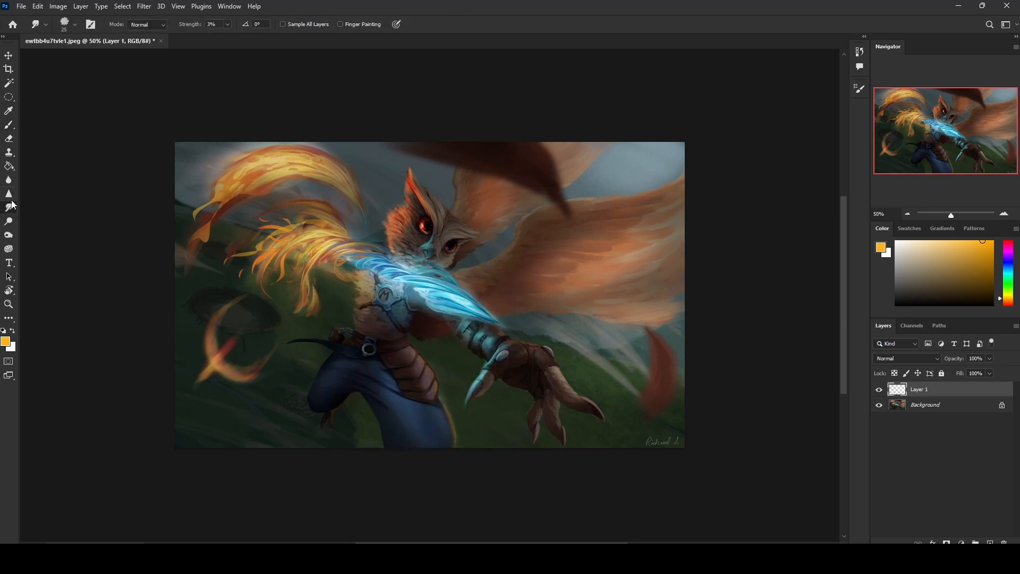
right_click(290, 190)
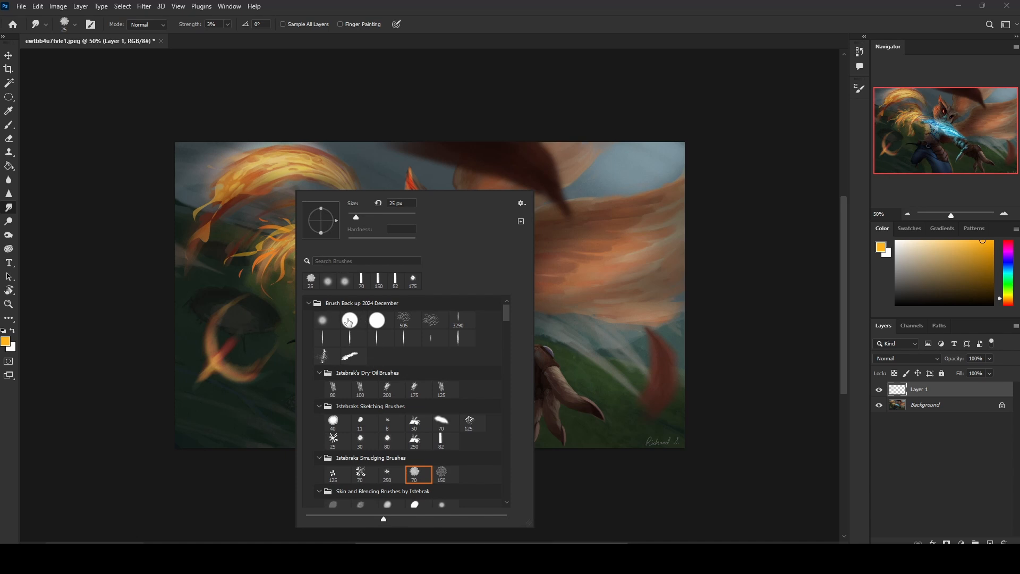
left_click(322, 320)
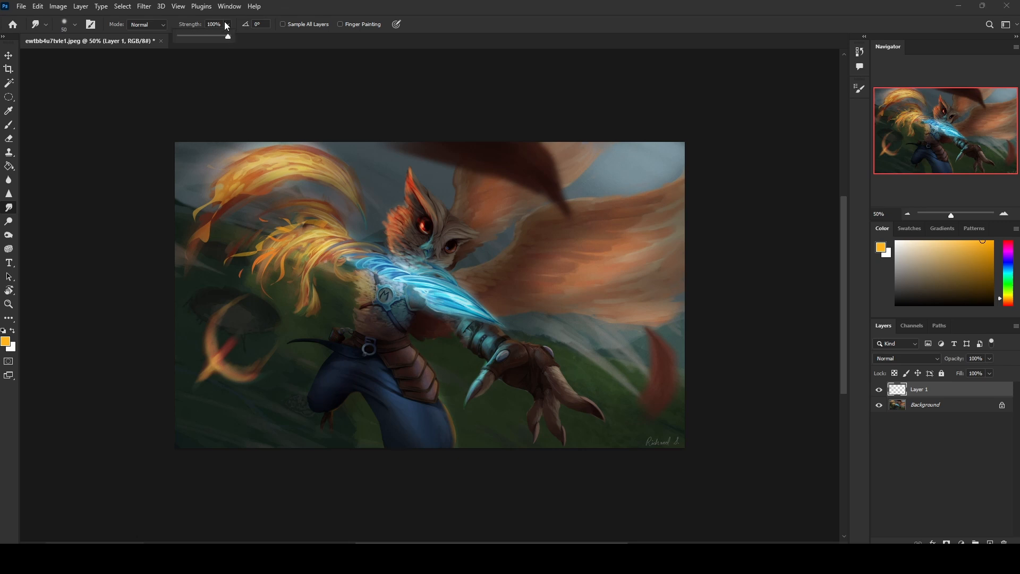
key("ctrl+z")
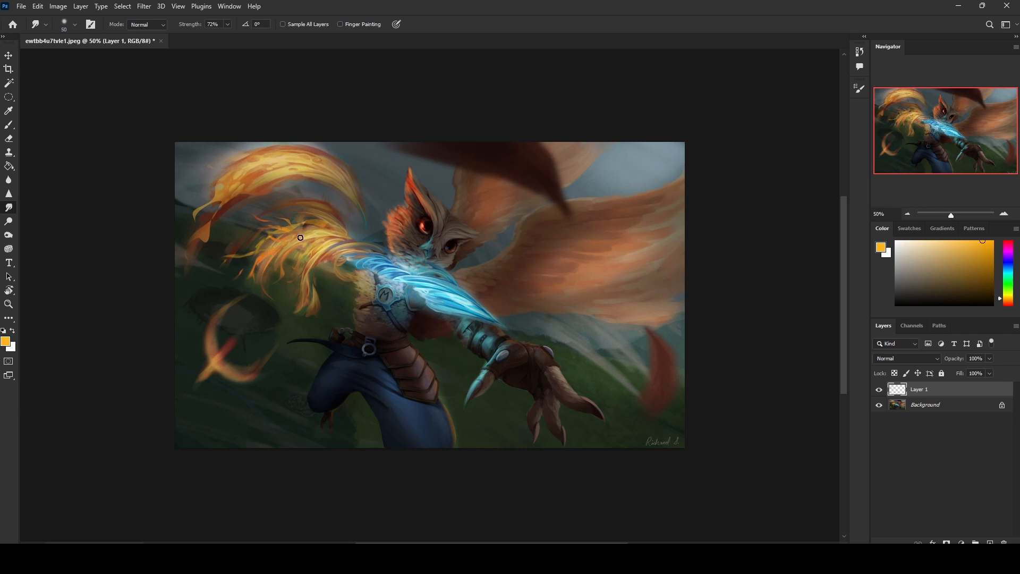
left_click(9, 222)
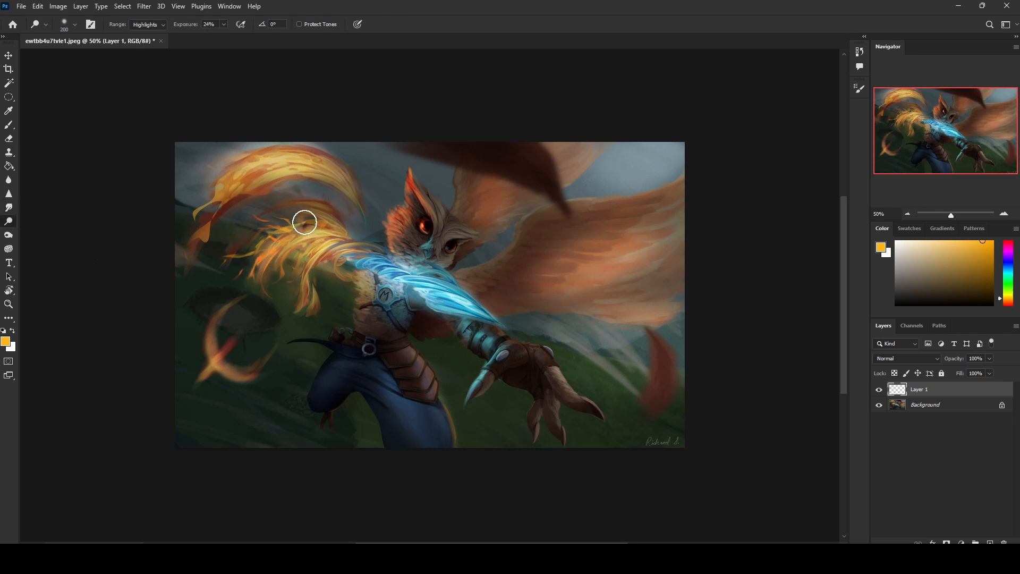
key("m")
right_click(291, 221)
left_click(360, 154)
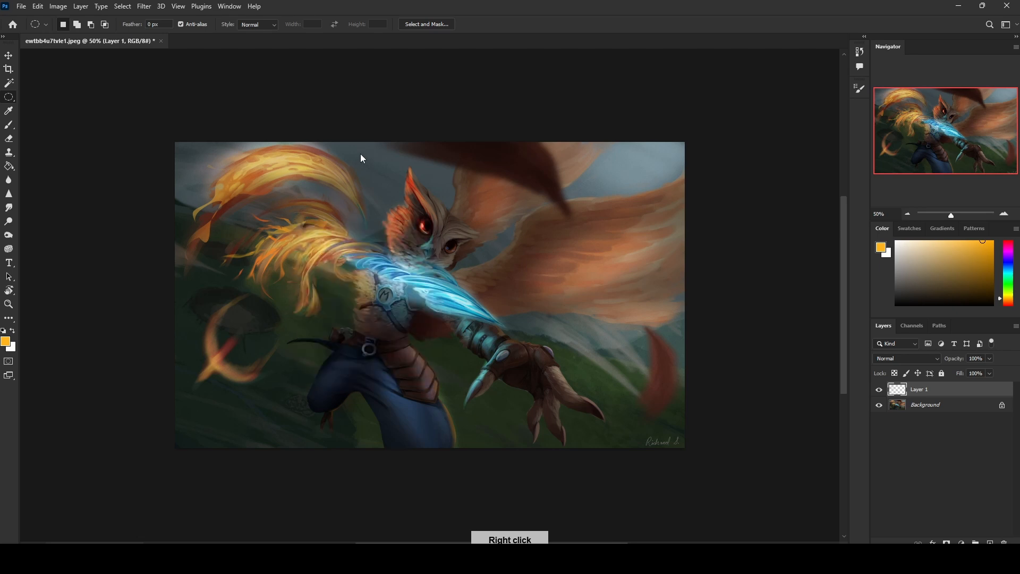
Compare the painting with and without Layer 1, and fade the hand wisps with a 400 px eraser at 42% opacity
left_click(879, 393)
left_click(879, 393)
left_click(879, 393)
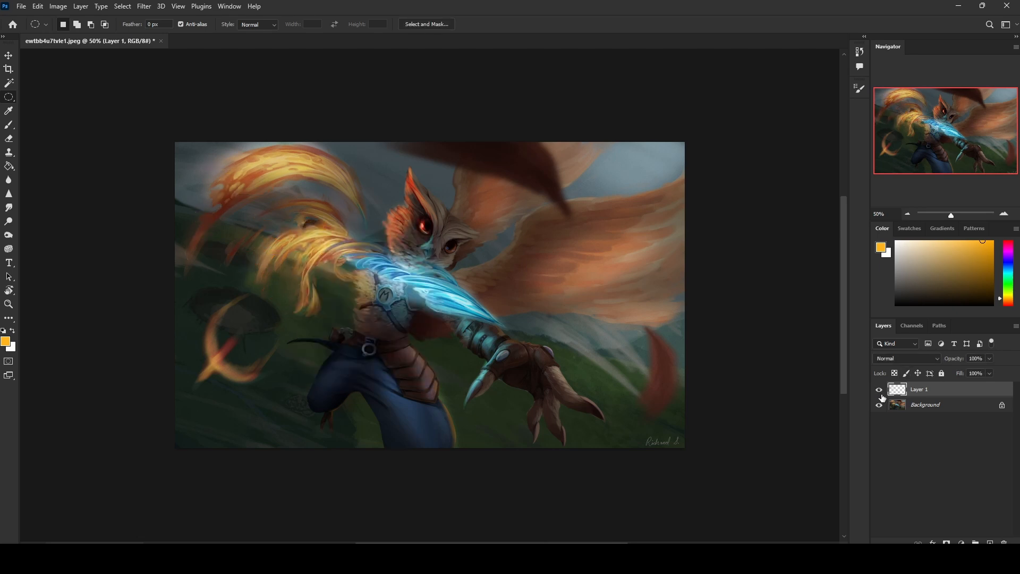
left_click(879, 393)
key("e")
left_click_drag(331, 224, 265, 238)
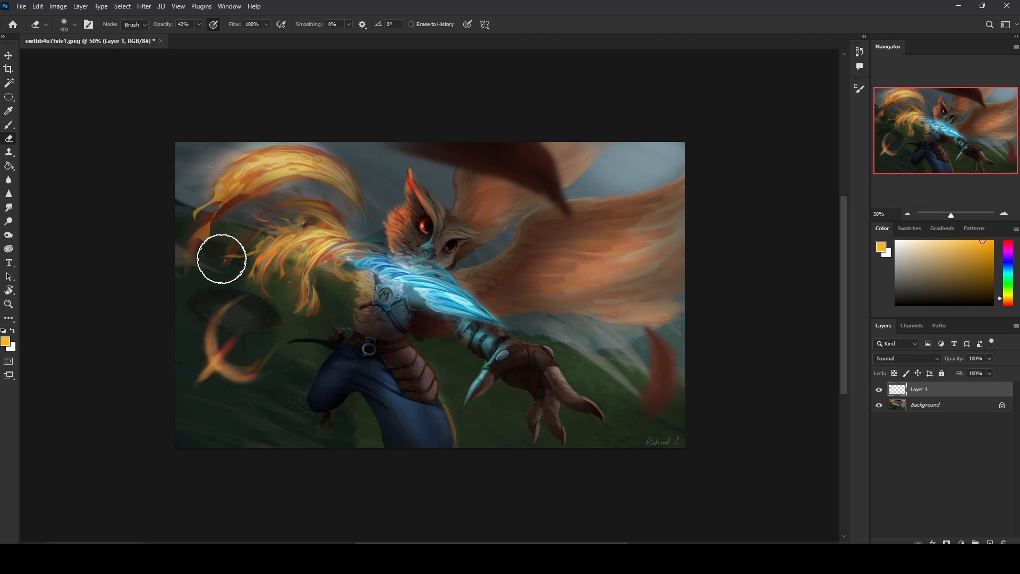
Duplicate Layer 1 and merge the copy down into it, and dodge the hand wisps' highlights with a 200 px brush at 24% exposure
right_click(929, 394)
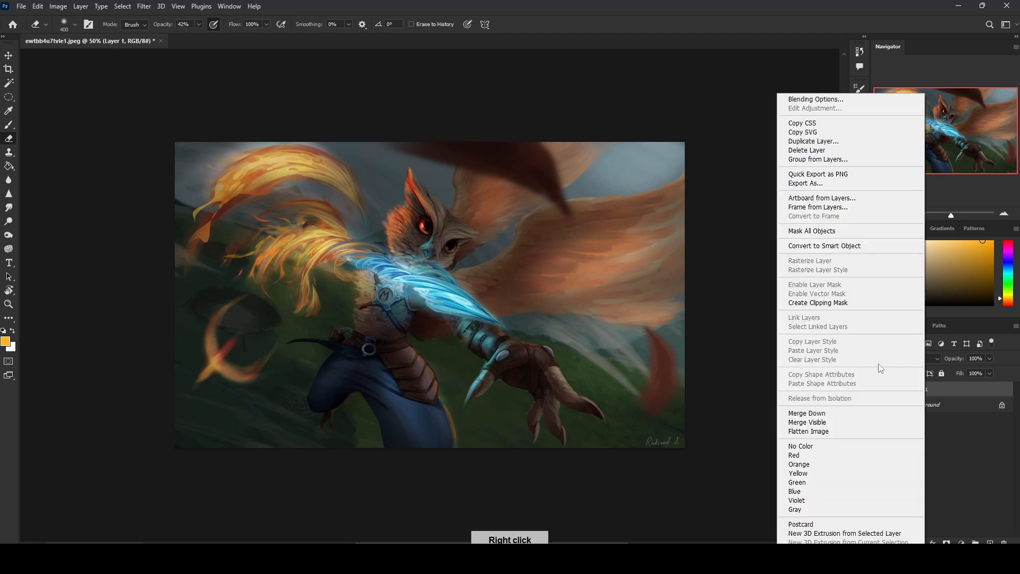
left_click(965, 394)
key("ctrl+j")
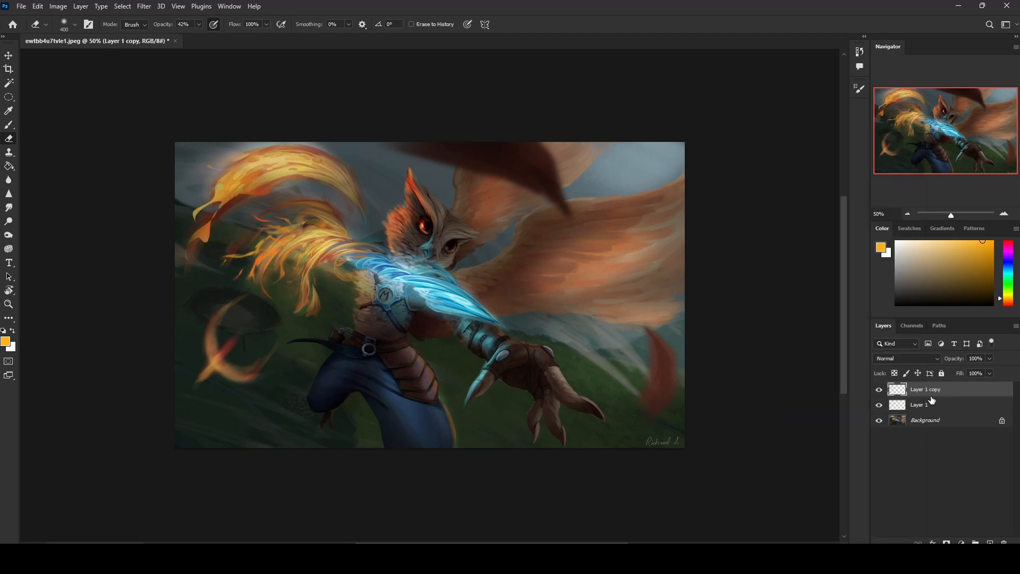
right_click(933, 405)
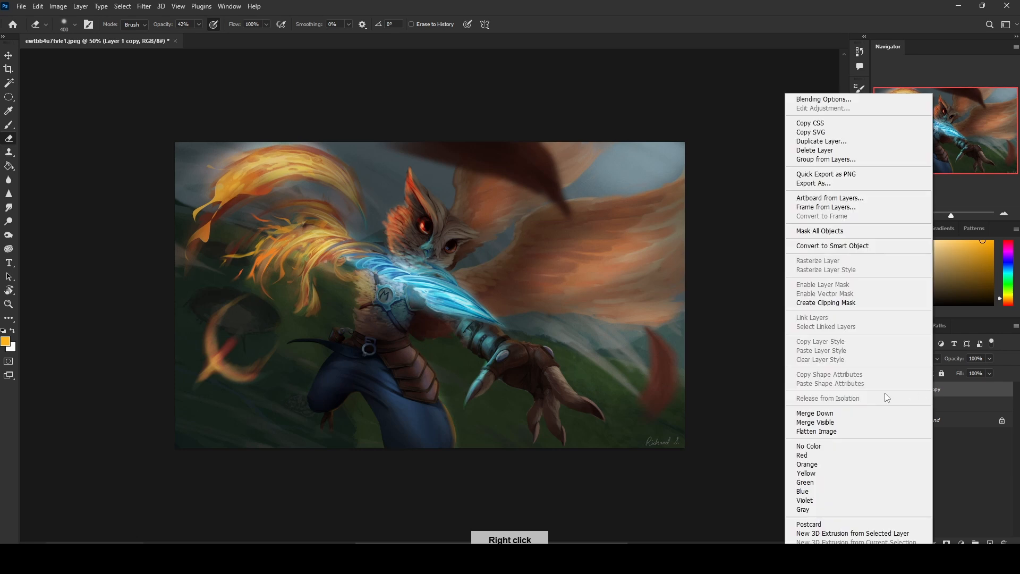
left_click(857, 413)
left_click(9, 221)
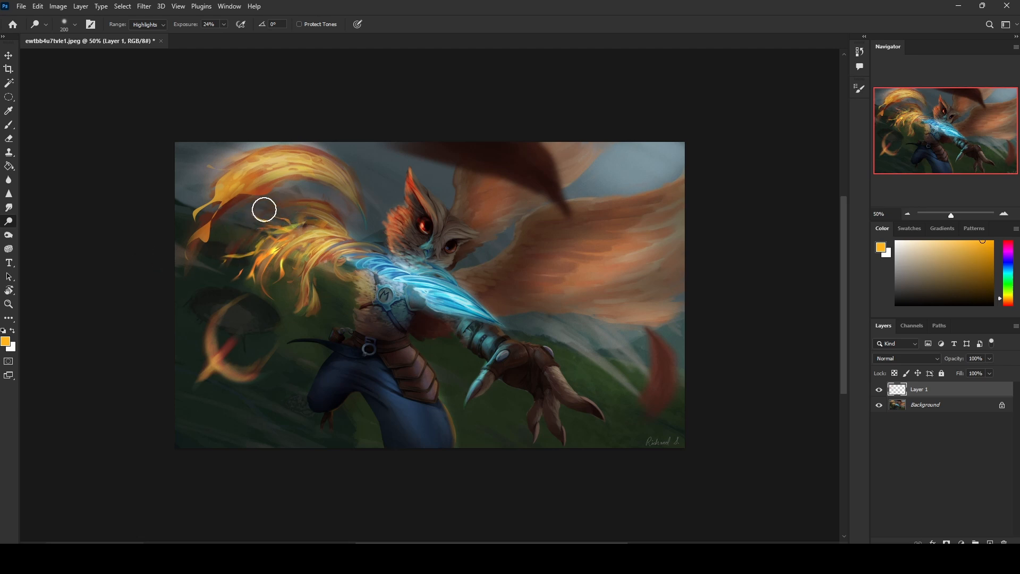
key("w")
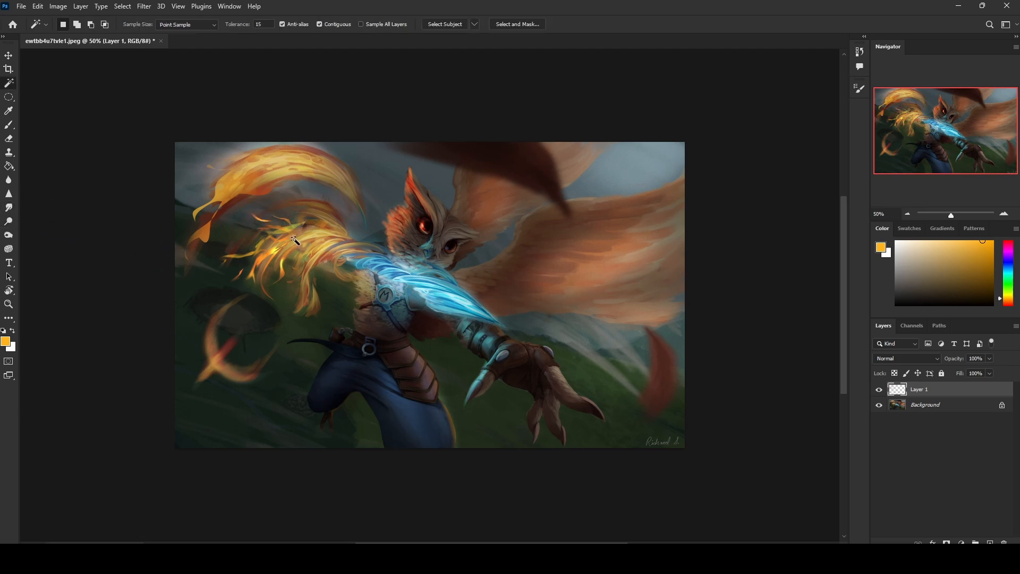
Soften the brightened wisps around the hand flames with a 200 to 100 px eraser at 42% opacity
key("e")
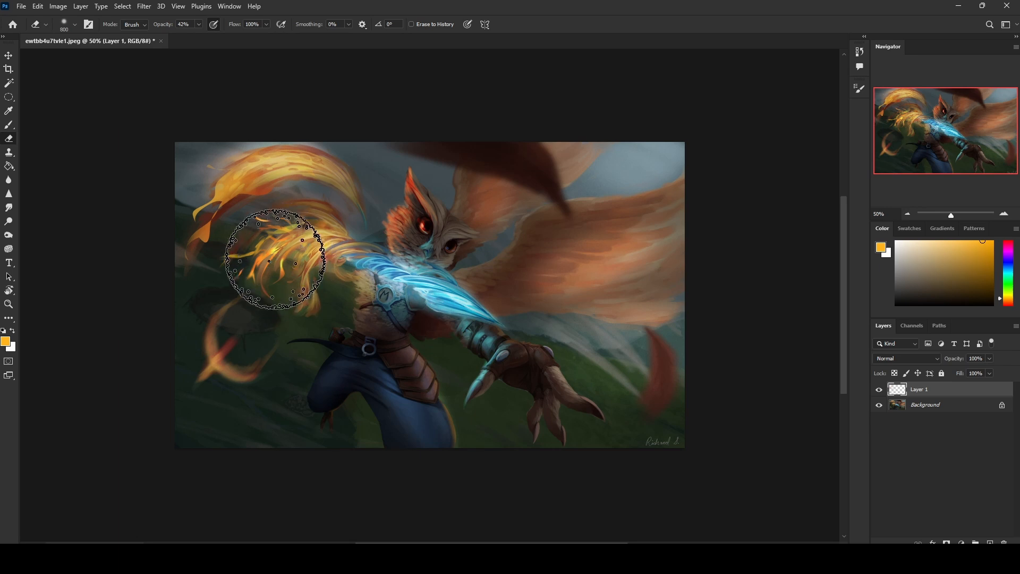
key("bracketleft")
key("bracketleft")
key("bracketleft")
key("bracketleft")
key("bracketleft")
key("bracketleft")
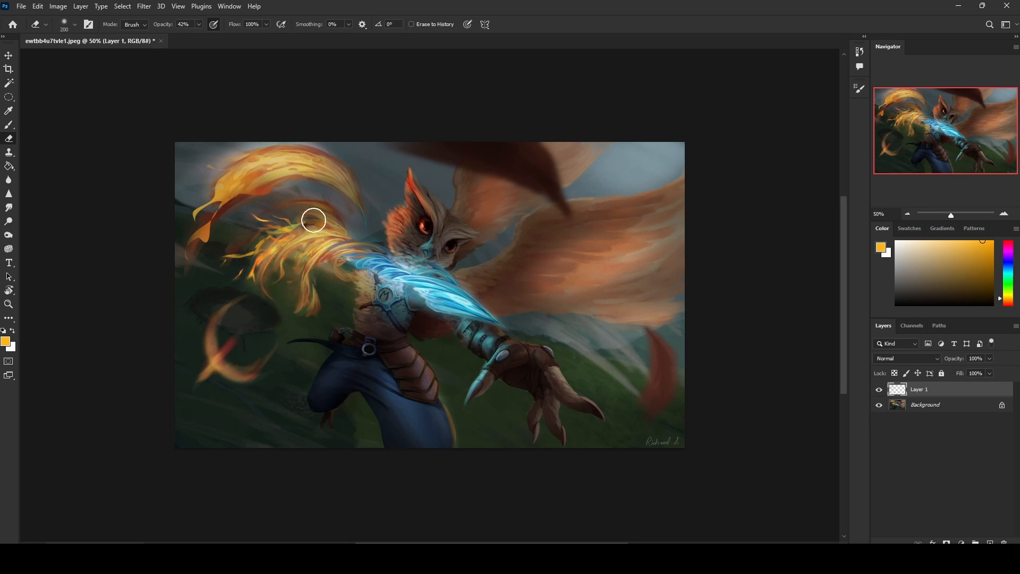
key("bracketleft")
key("bracketleft")
key("bracketleft")
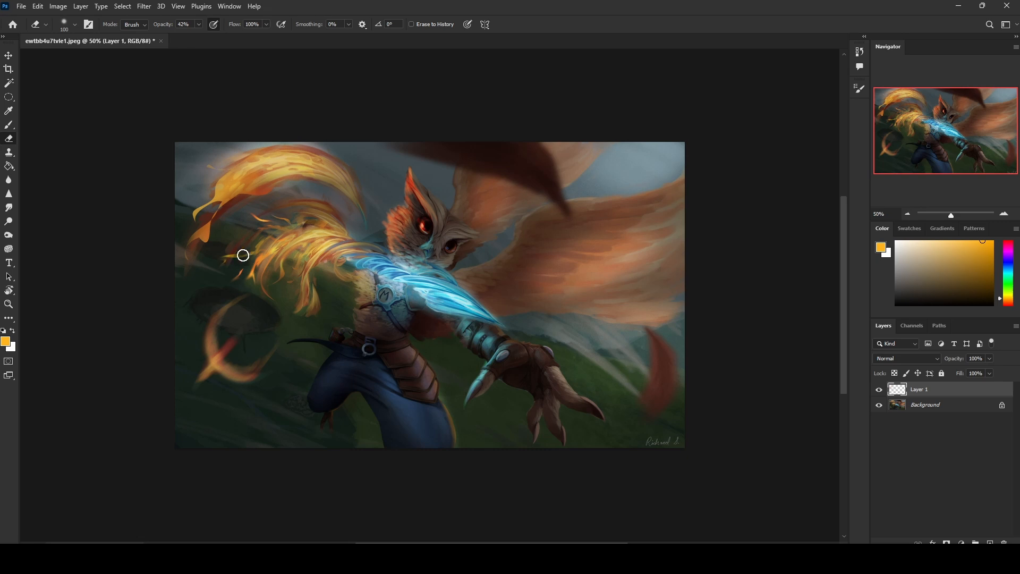
Erase the heavy wisps at the upper arc's tail with a 200 px eraser at 100% opacity, and compare Layer 1 on and off
key("bracketright")
key("bracketright")
key("bracketright")
key("bracketright")
left_click_drag(199, 36, 230, 37)
mouse_move(194, 220)
left_mouse_down()
mouse_move(230, 189)
mouse_move(268, 192)
left_mouse_up()
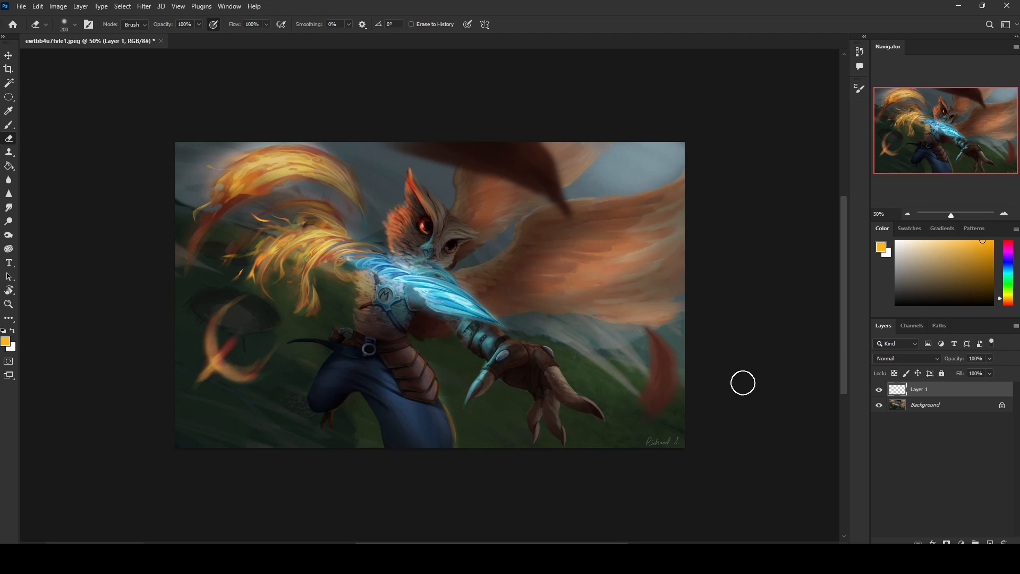
left_click(879, 391)
left_click(879, 390)
Add an Outer Glow style to Layer 1 with the orange glow colour ff6000
double_click(960, 392)
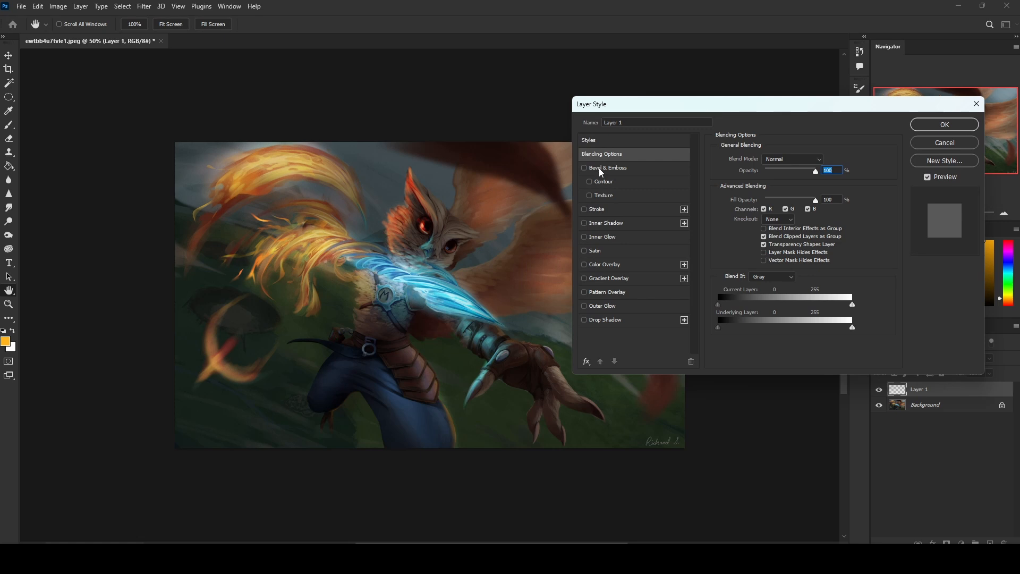
left_click(601, 306)
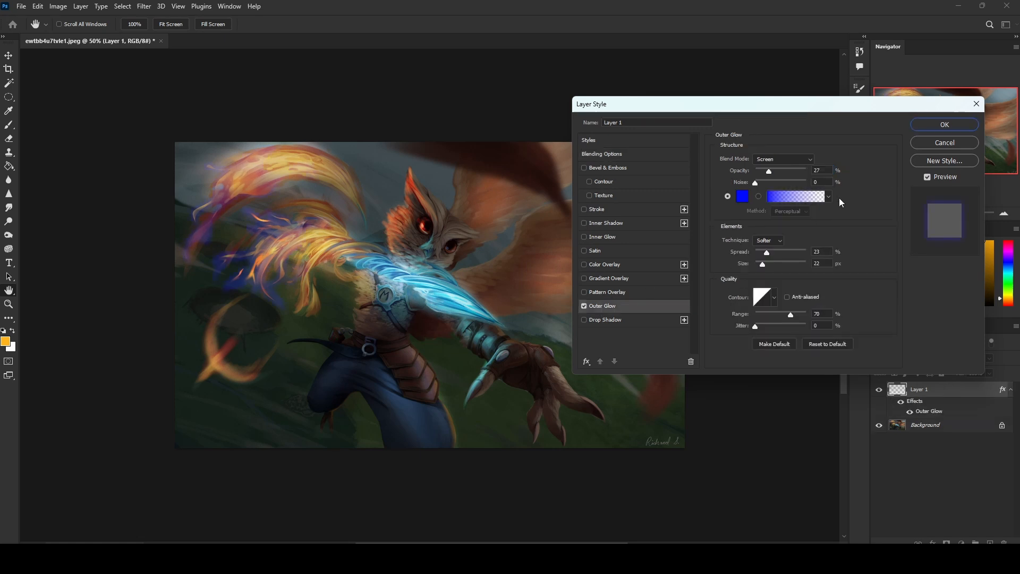
left_click(743, 199)
left_click(743, 279)
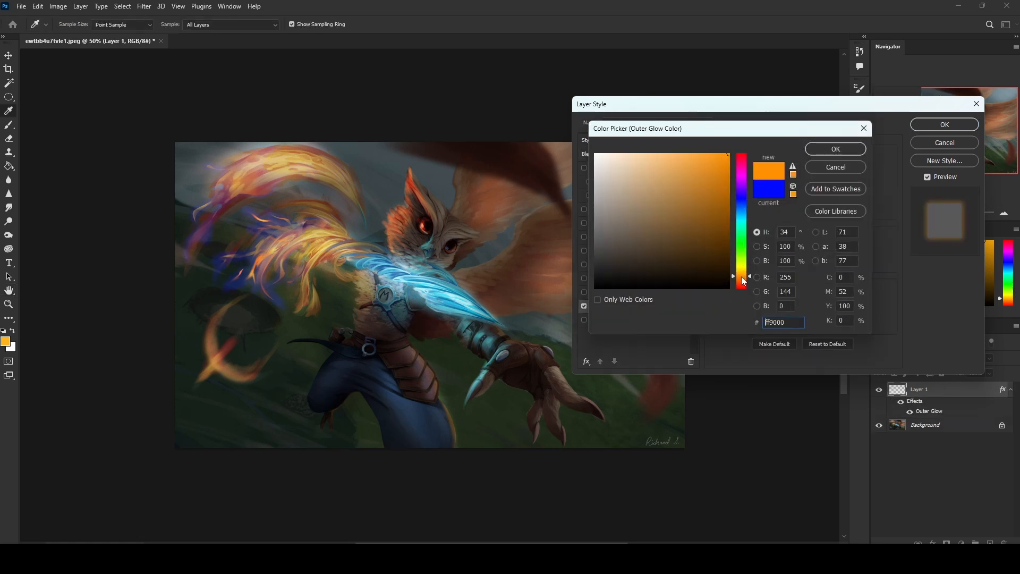
left_click(744, 282)
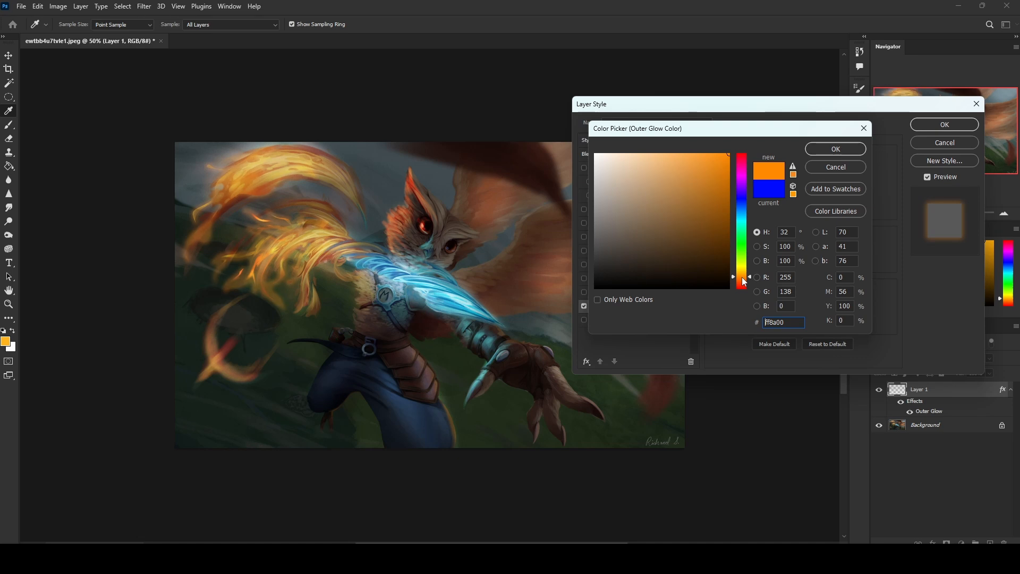
left_click(744, 275)
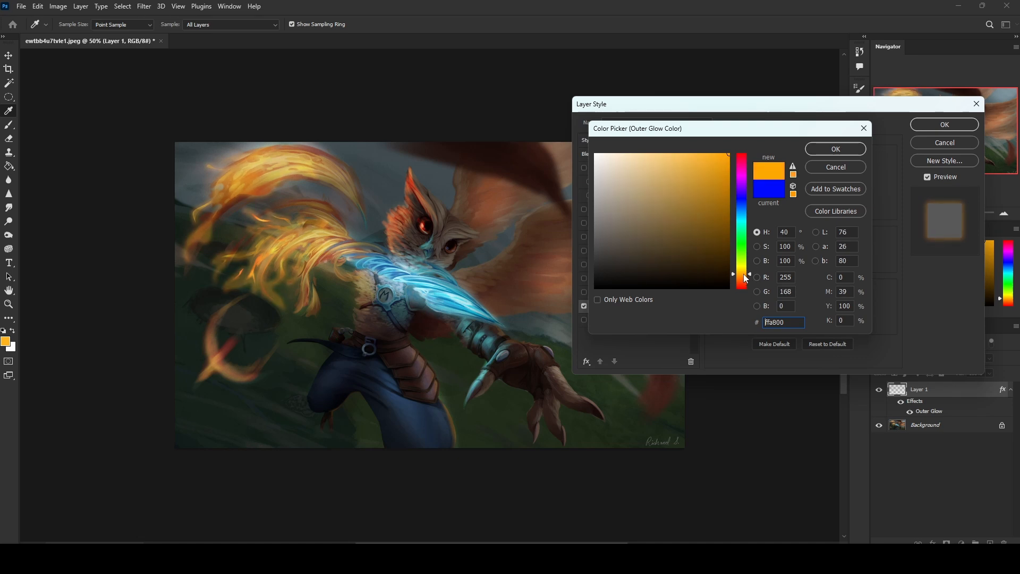
left_click_drag(742, 273, 742, 279)
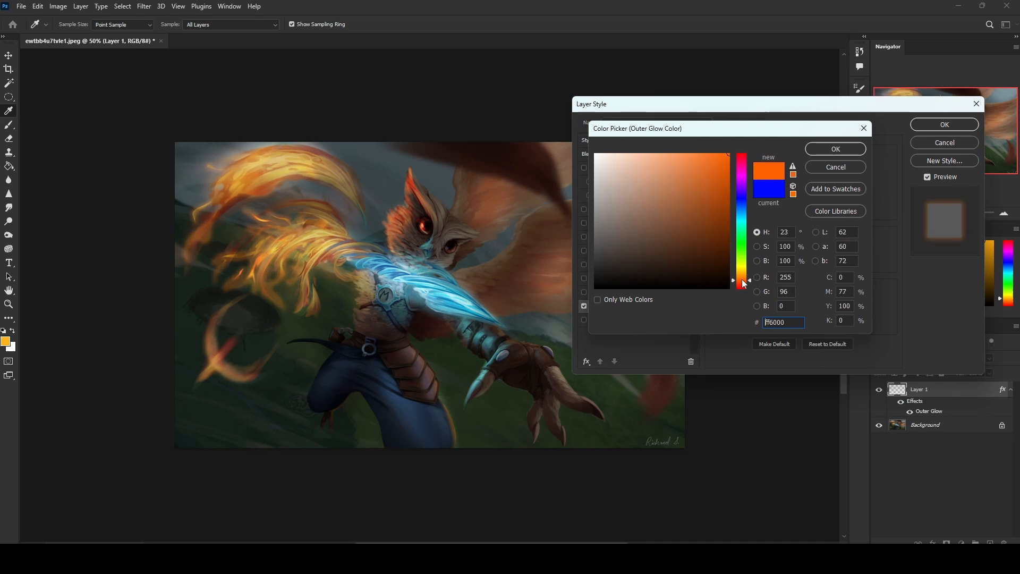
left_click(838, 154)
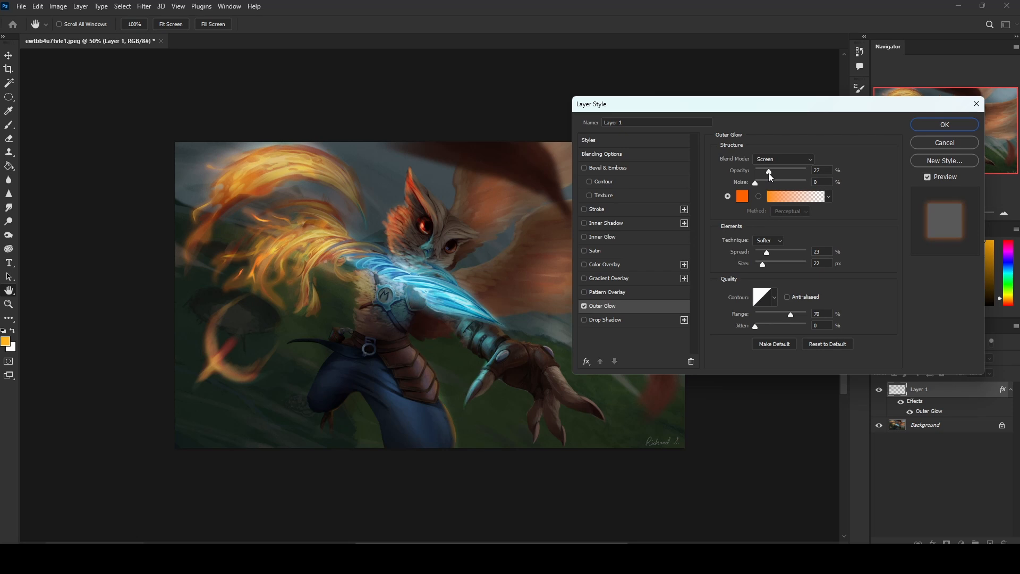
Set Layer 1's Outer Glow to 26% opacity, 27% spread and 100% range, and apply the style
left_click_drag(769, 173, 760, 175)
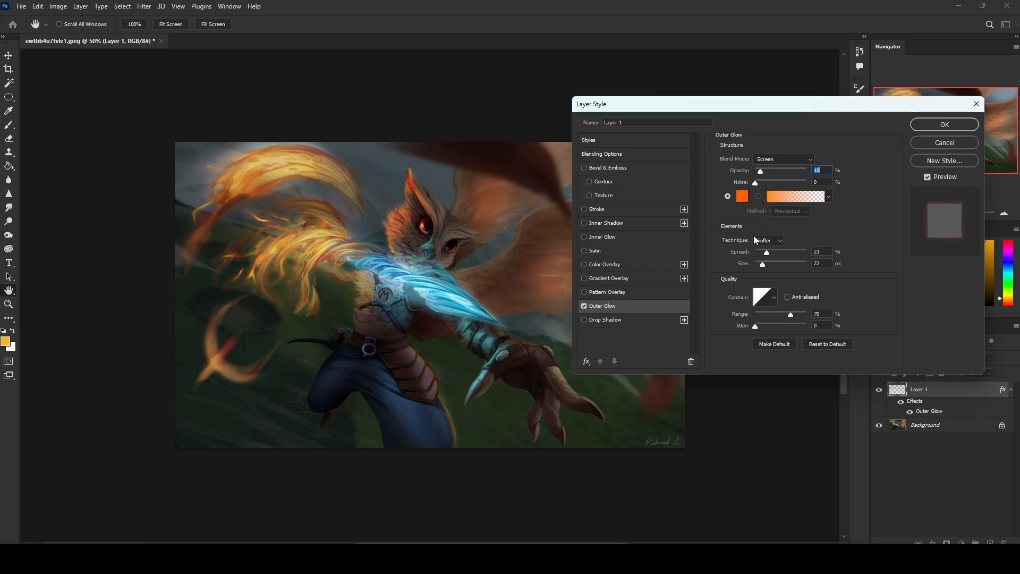
left_click(776, 253)
left_click_drag(790, 319, 763, 318)
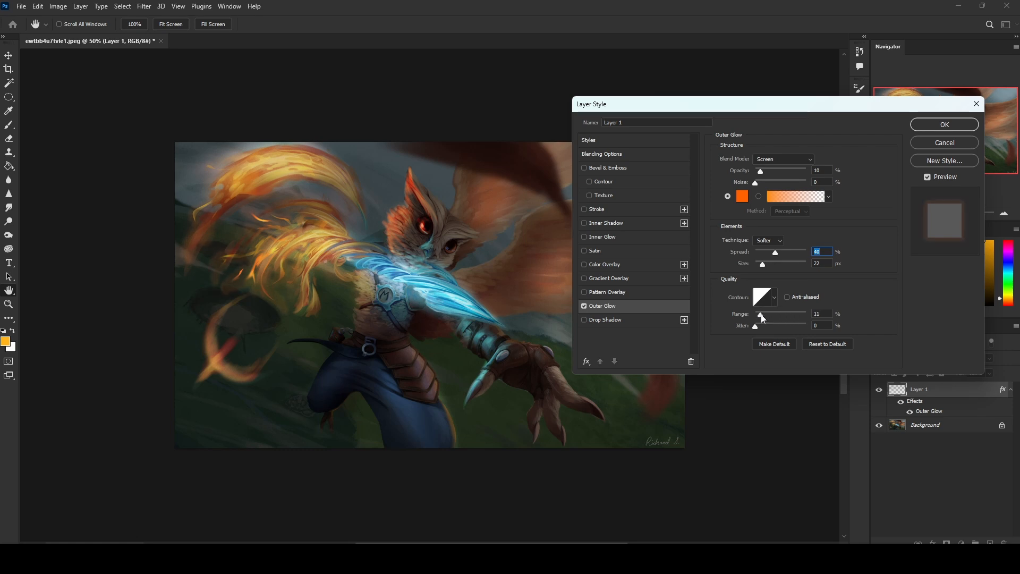
left_click(806, 319)
mouse_move(776, 253)
left_mouse_down()
mouse_move(791, 255)
mouse_move(769, 256)
left_mouse_up()
left_click_drag(757, 171, 769, 174)
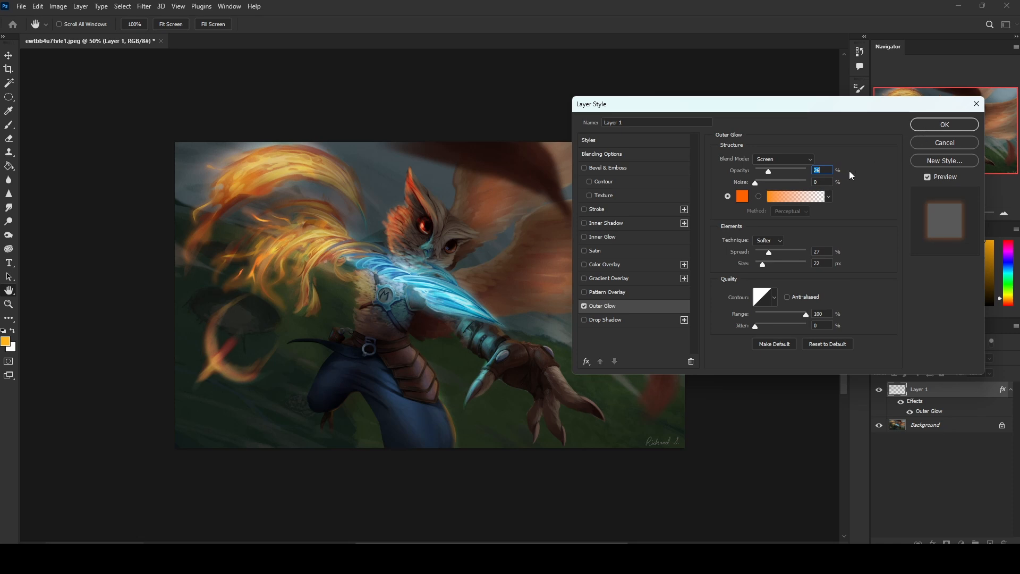
left_click(935, 126)
Lasso the upper flame arc's tail, paint over part of it with sampled dark sky grey-blue at 65% opacity, and deselect
key("e")
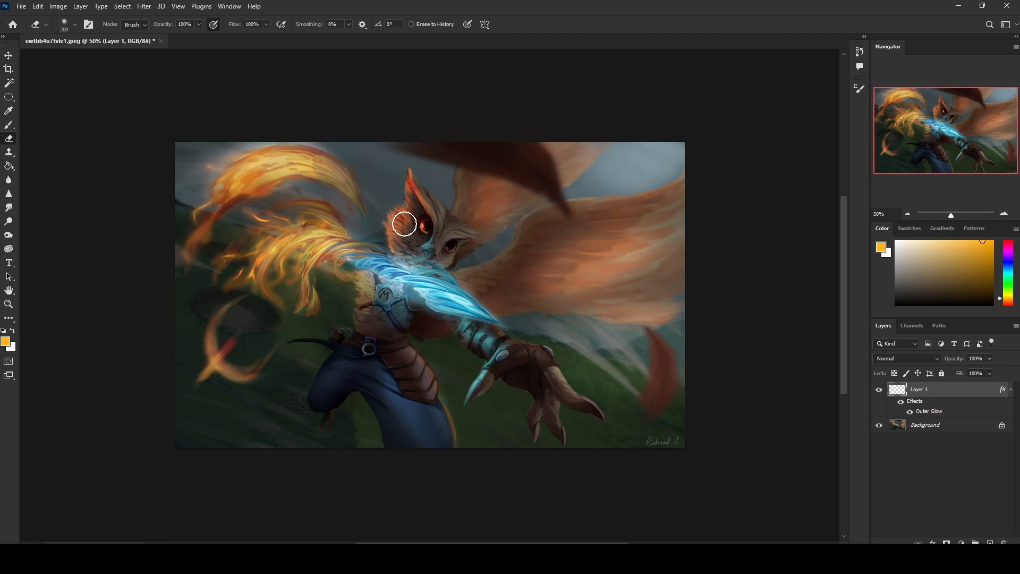
key("l")
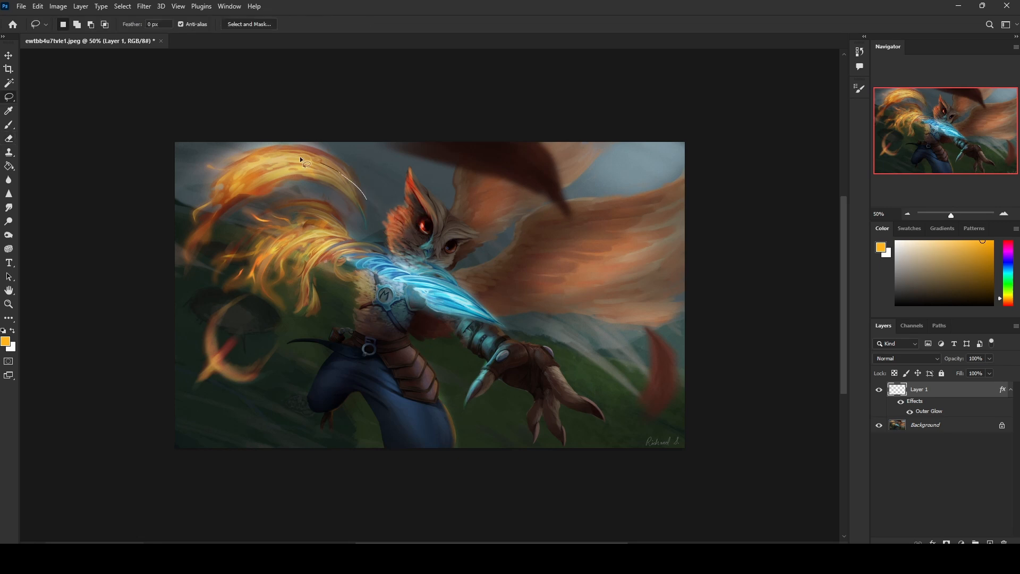
left_click_drag(355, 195, 360, 187)
key("b")
left_click(370, 171, "alt")
key("ctrl+z")
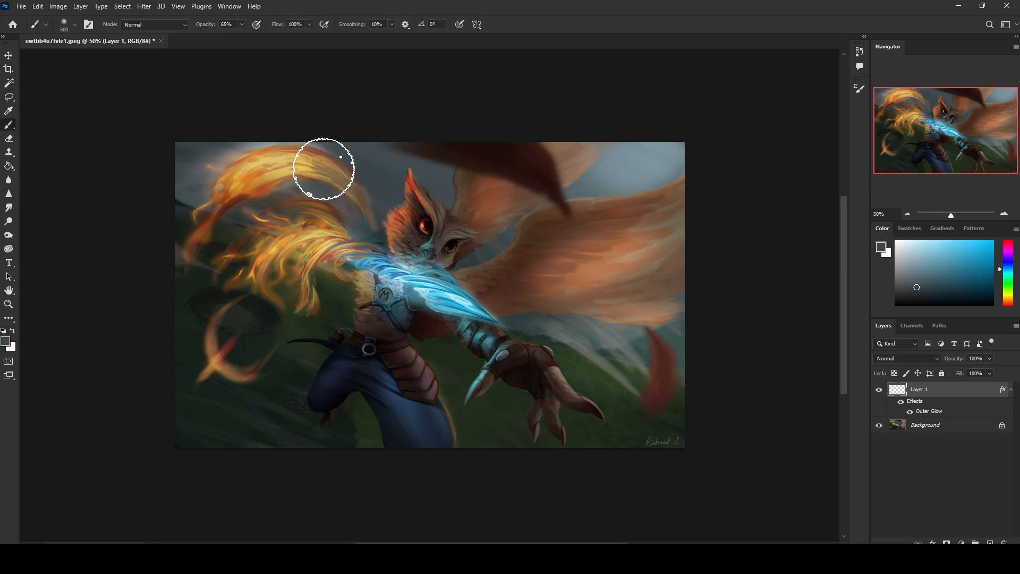
mouse_move(368, 201)
left_mouse_down()
mouse_move(316, 170)
mouse_move(357, 193)
mouse_move(319, 175)
mouse_move(345, 207)
mouse_move(362, 189)
left_mouse_up()
key("ctrl+z")
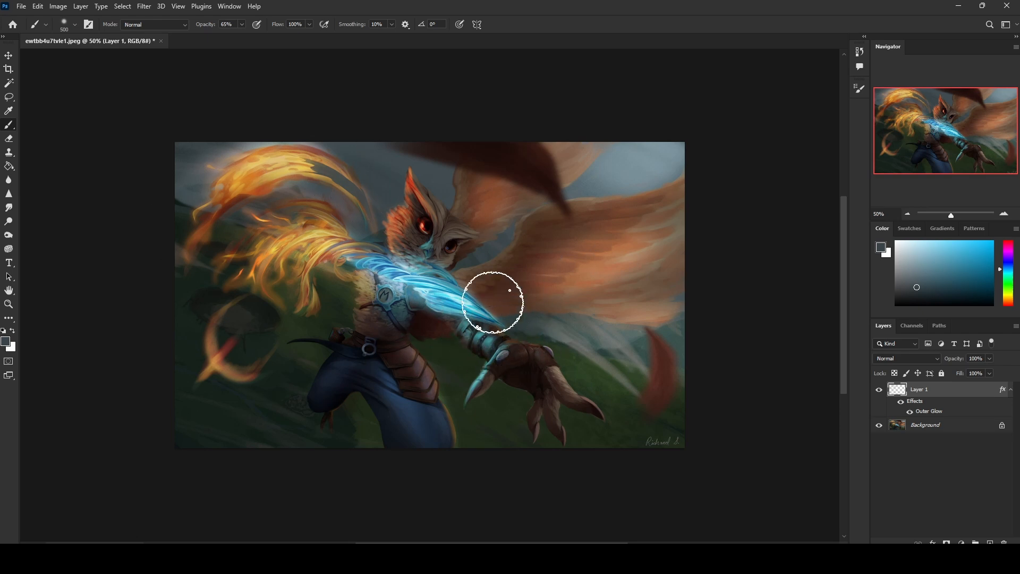
key("m")
right_click(443, 231)
left_click(466, 242)
key("b")
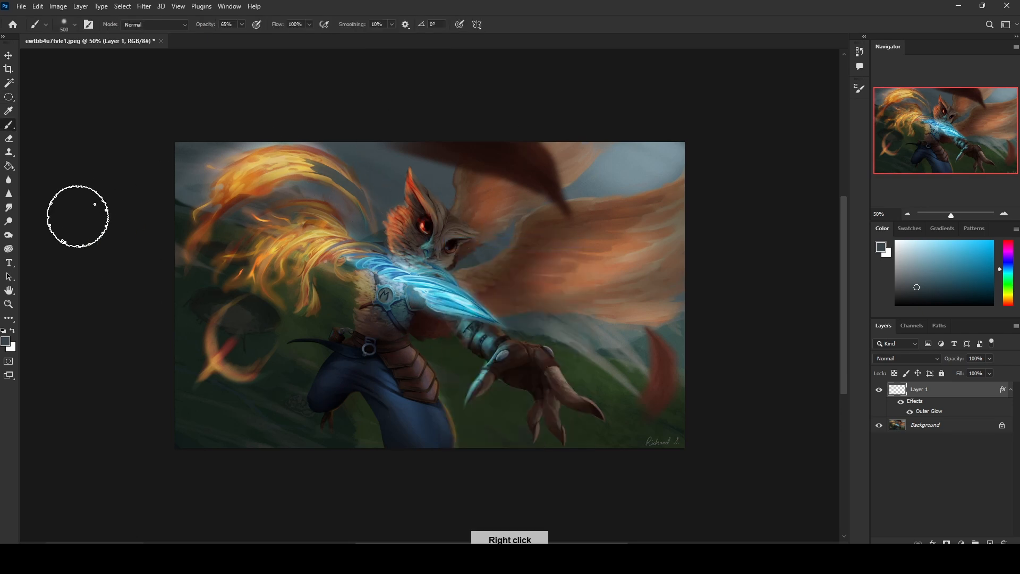
Merge Layer 1 down into the Background and smudge the upper flame arc's tail at 77% strength
left_click(8, 207)
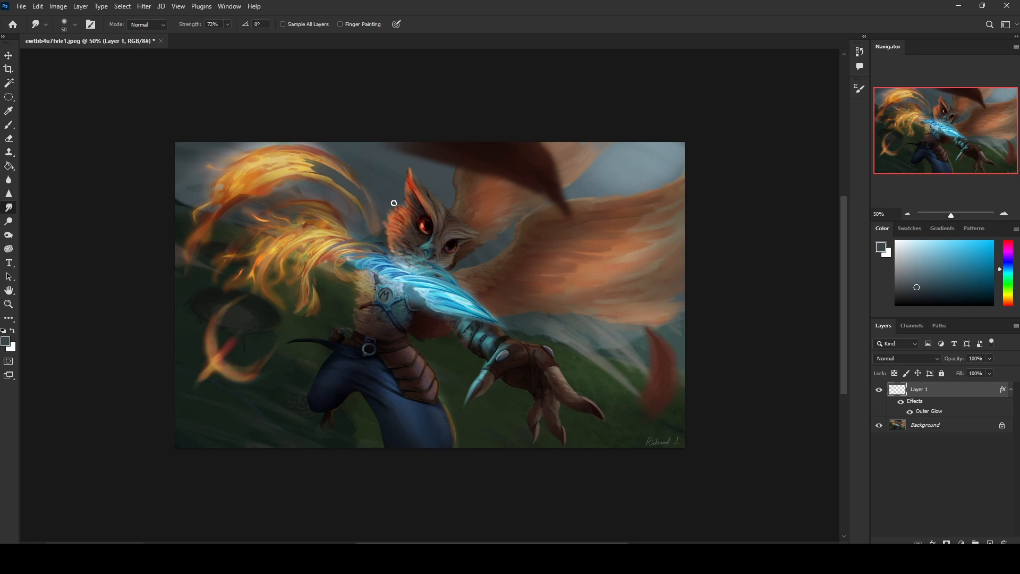
right_click(944, 395)
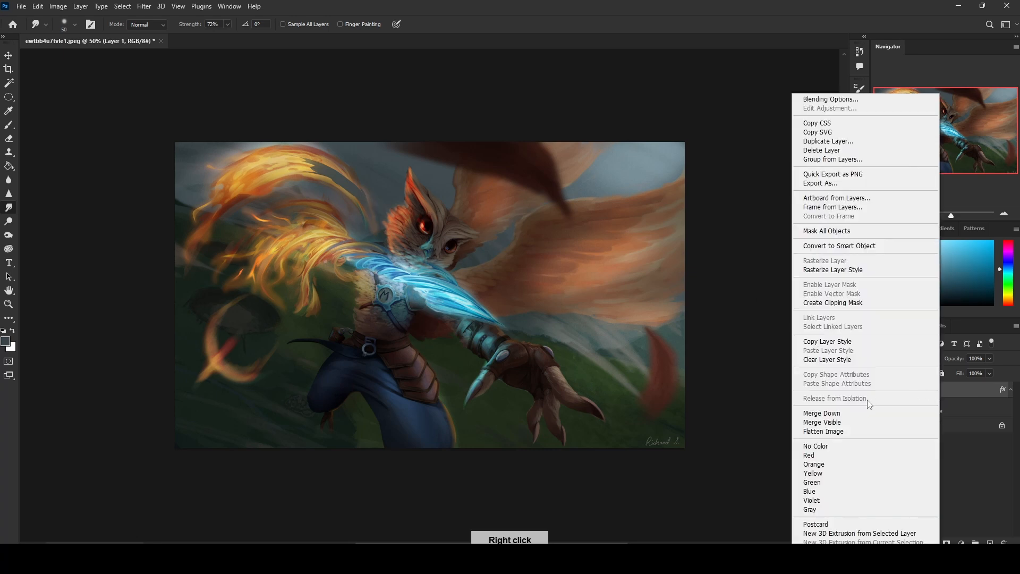
left_click(872, 413)
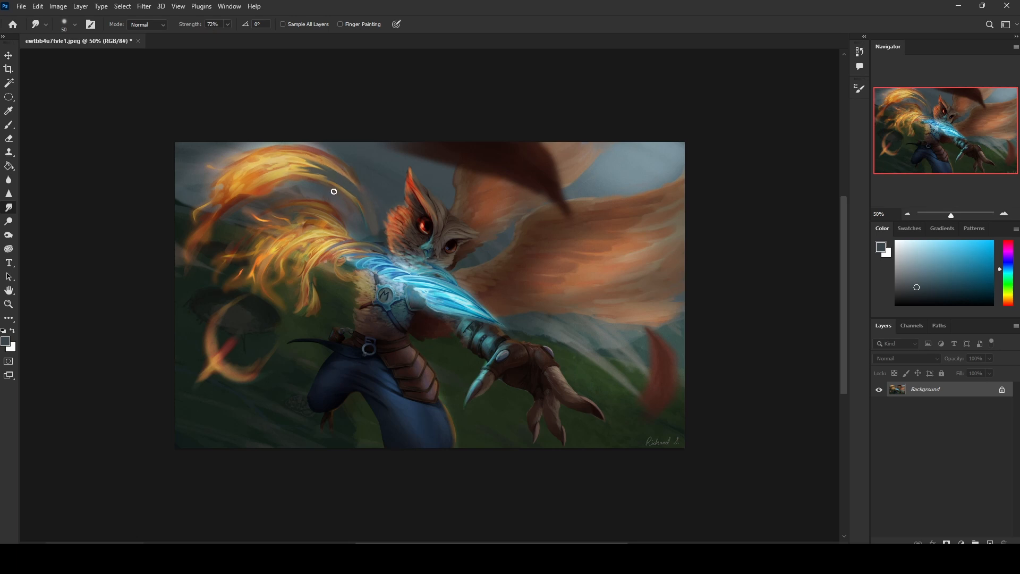
mouse_move(228, 25)
left_mouse_down()
mouse_move(244, 35)
mouse_move(219, 38)
left_mouse_up()
left_click_drag(363, 187, 306, 165)
Dodge the highlights of the hand flames and upper arc at 24% exposure, varying the brush between 1100 and 400 px
left_click(8, 221)
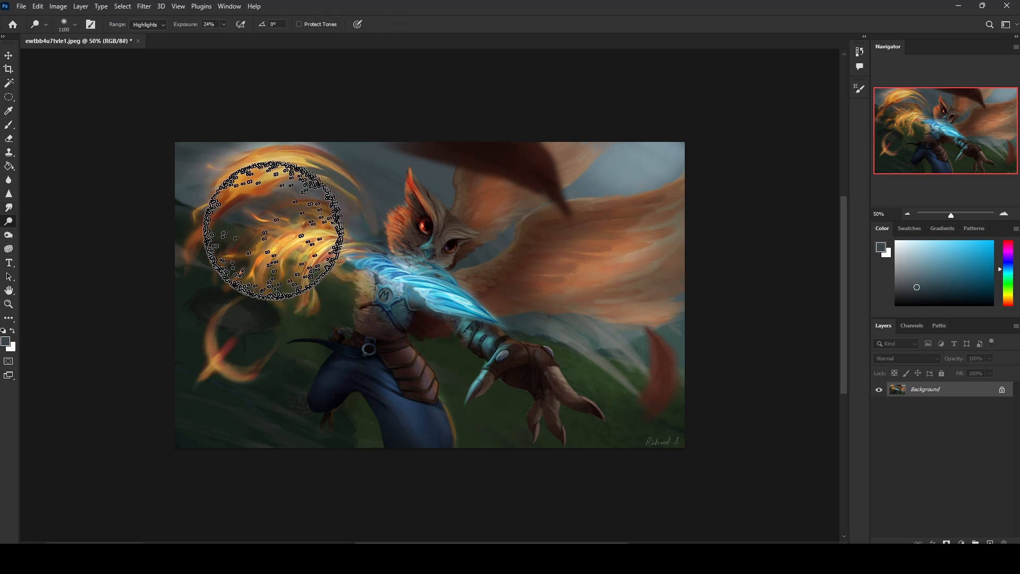
key("bracketleft")
key("bracketleft")
key("bracketleft")
key("bracketleft")
key("bracketleft")
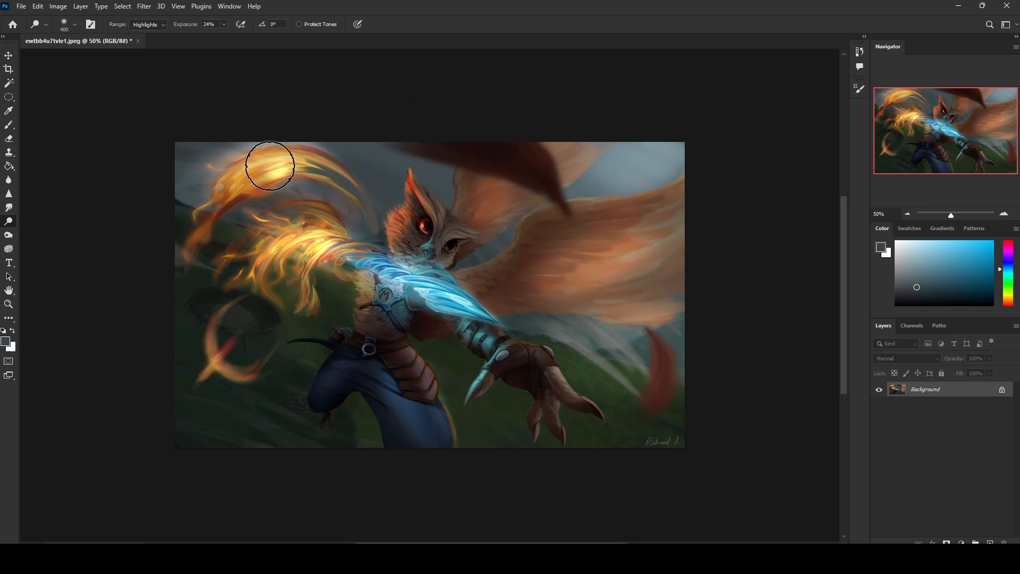
key("bracketright")
key("bracketright")
key("bracketright")
key("bracketright")
key("bracketright")
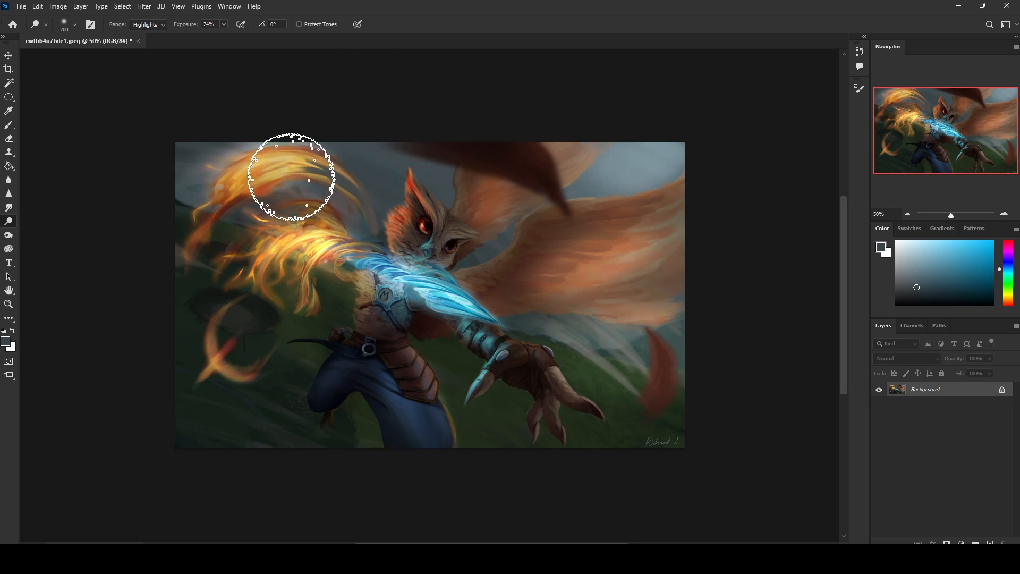
key("bracketleft")
key("bracketleft")
key("bracketleft")
key("bracketleft")
key("bracketleft")
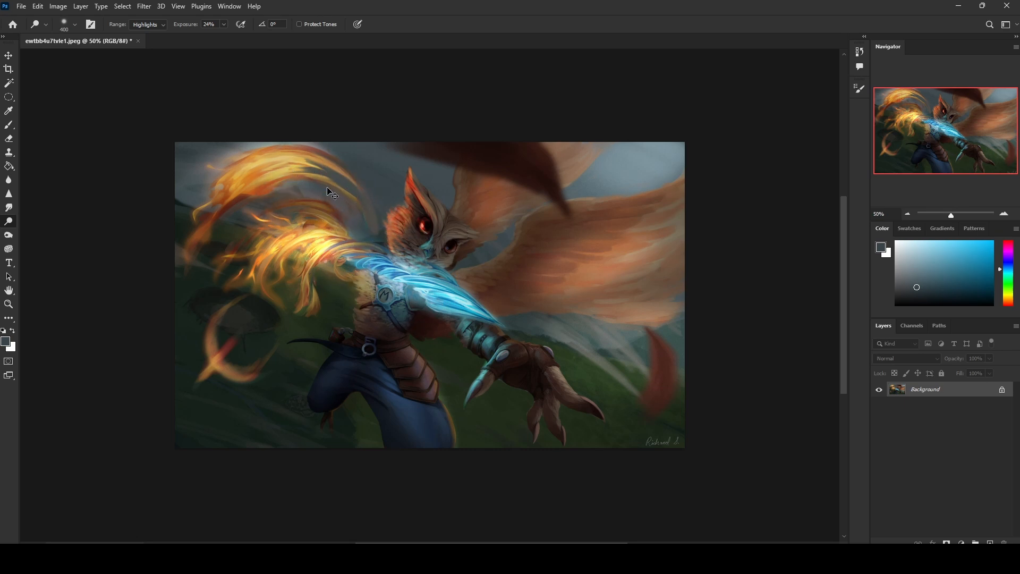
Dodge the highlights of the cyan magic and the flame-lit side of the owl's head with a 400 px brush at 24% exposure
left_click_drag(368, 257, 405, 278)
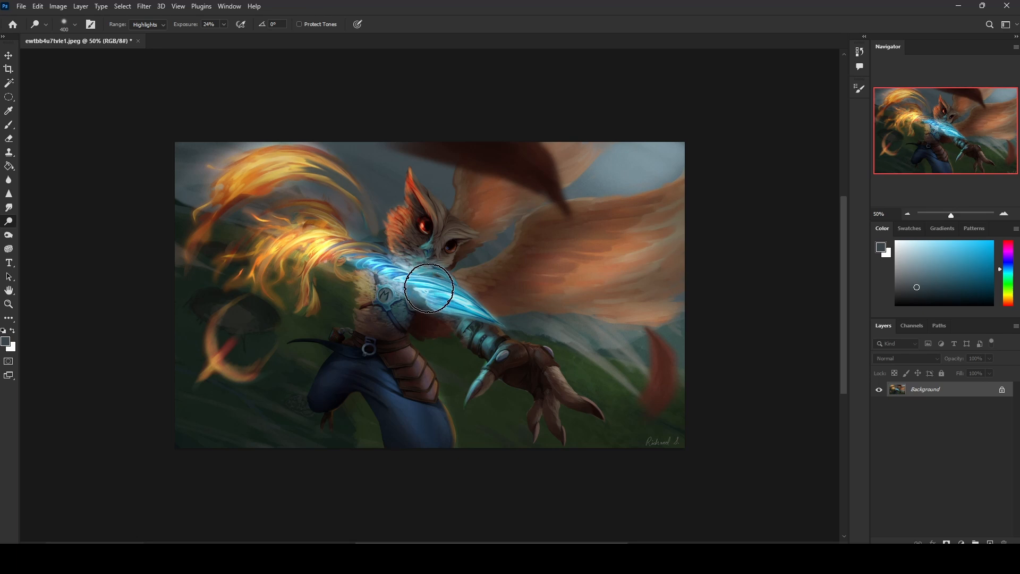
key("b")
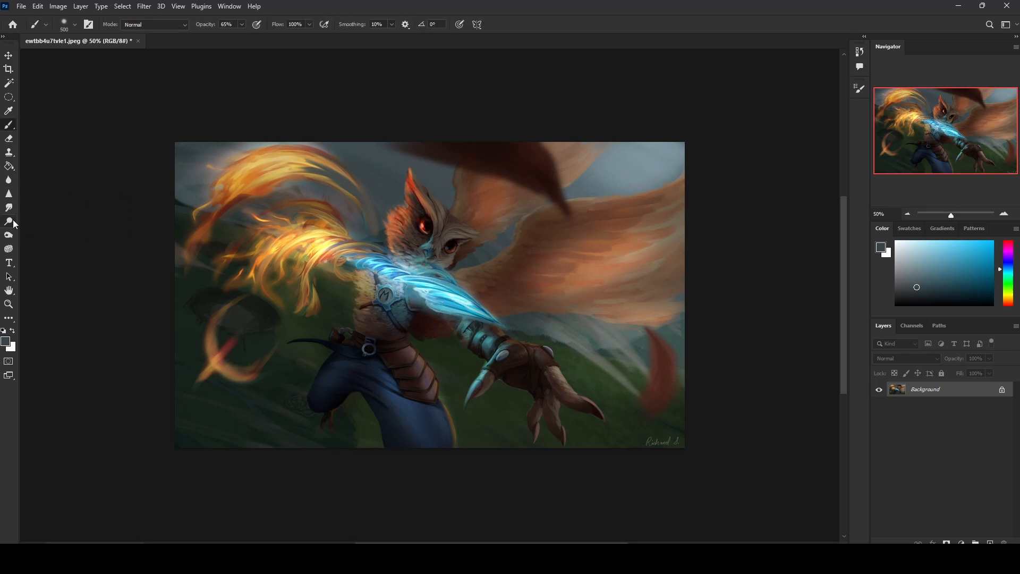
key("o")
left_click_drag(391, 237, 408, 185)
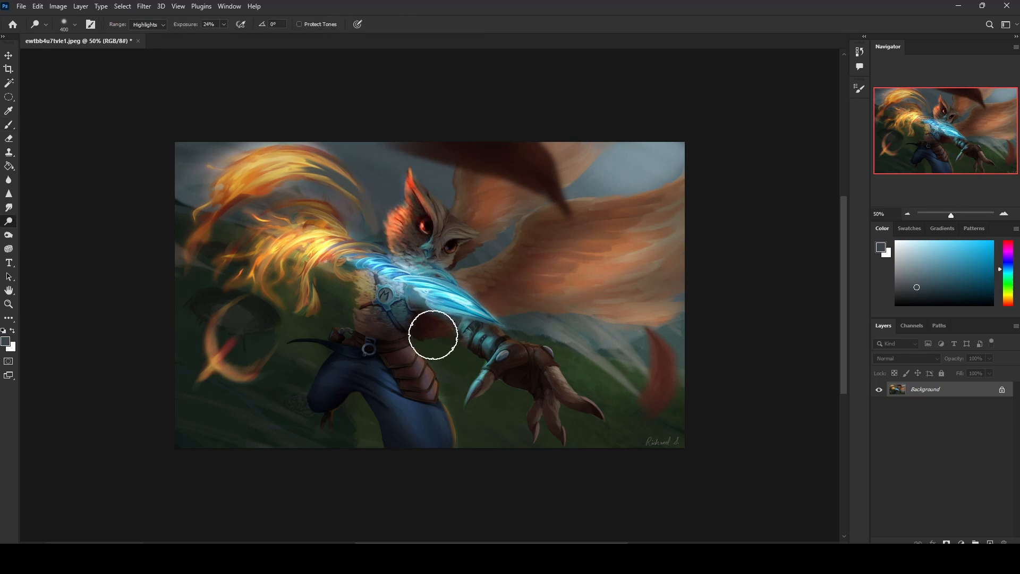
Smudge the flame-lit edge of the owl's cheek and ear outward into feathery wisps, and return to the Dodge tool
left_click(9, 207)
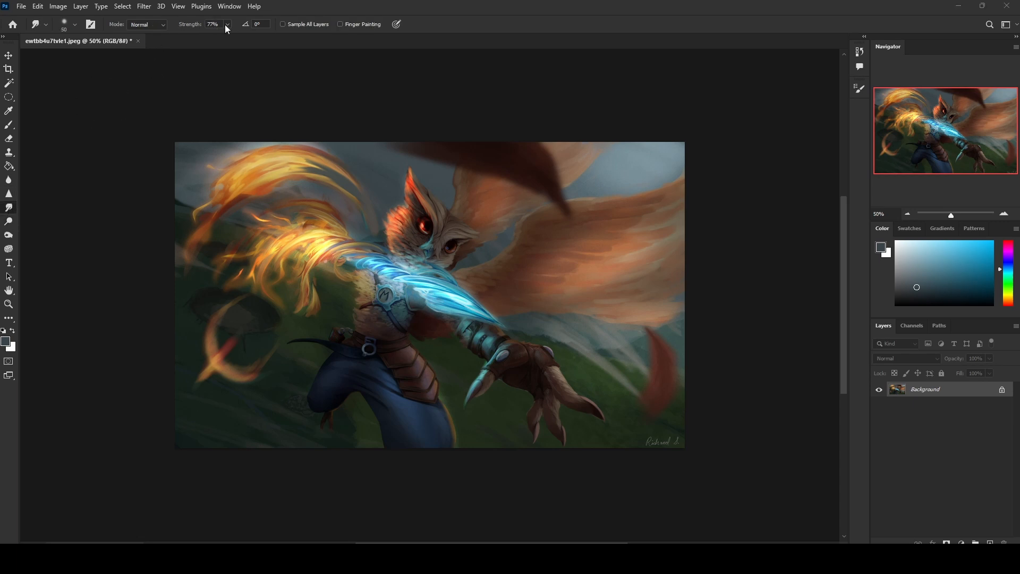
left_click_drag(226, 25, 231, 36)
key("bracketright")
key("bracketright")
key("bracketleft")
key("bracketleft")
left_click_drag(399, 203, 397, 203)
left_click(9, 221)
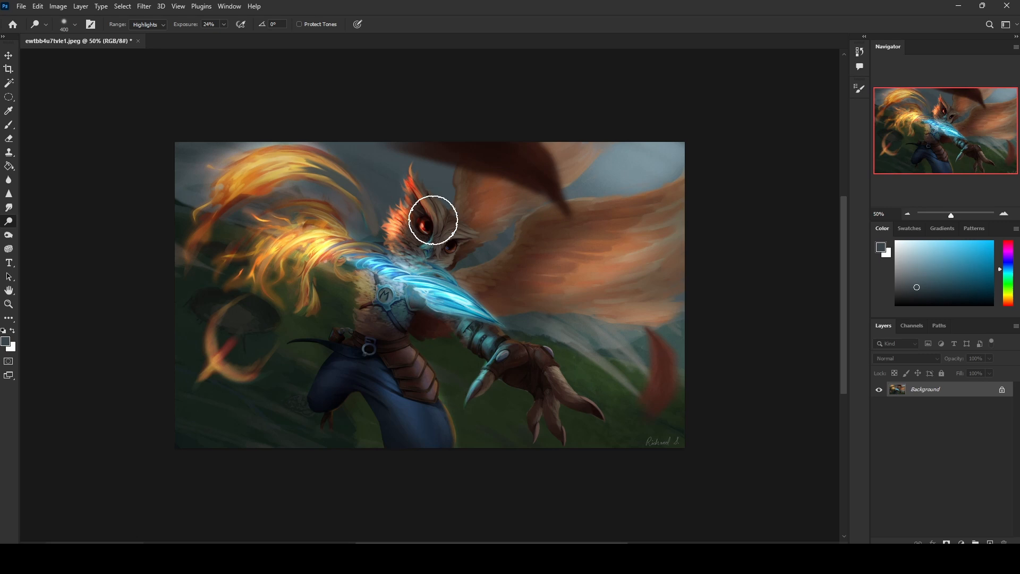
Add a warm glow to the owl's red eye with a 35 px Color Dodge brush, using yellow sampled from the flames
key("b")
left_click(400, 219, "alt")
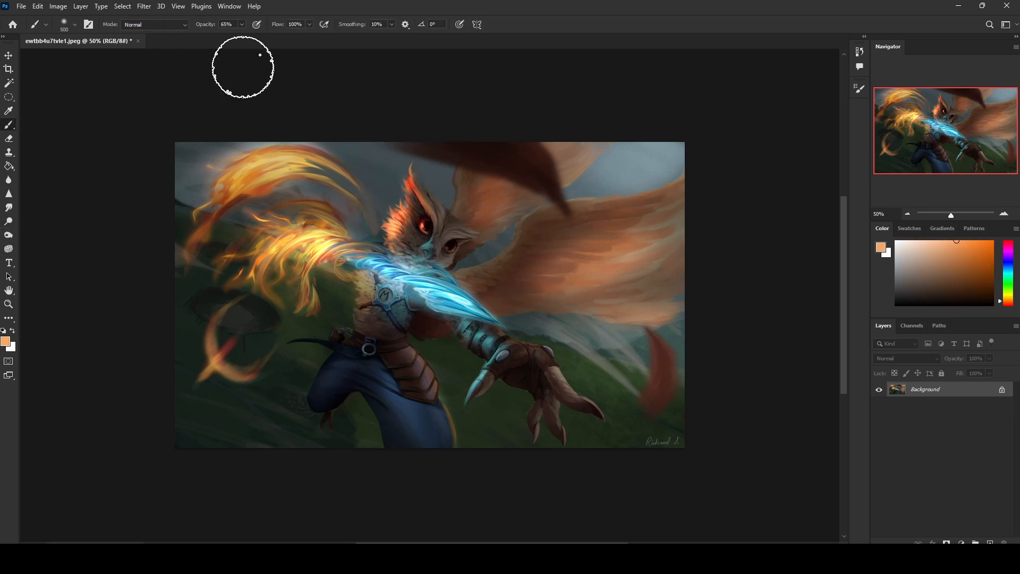
left_click(154, 24)
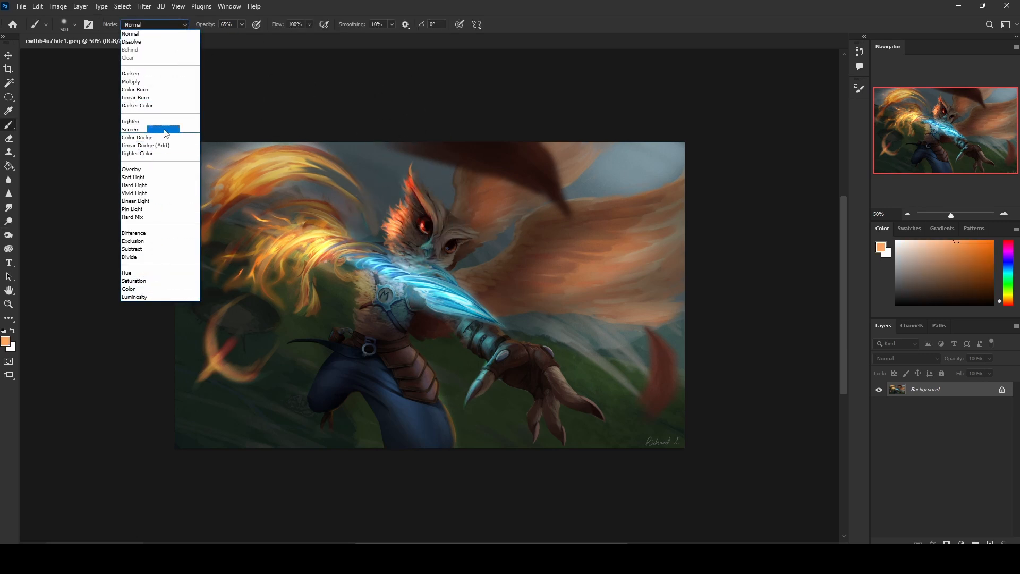
left_click(137, 137)
left_click(319, 229, "alt")
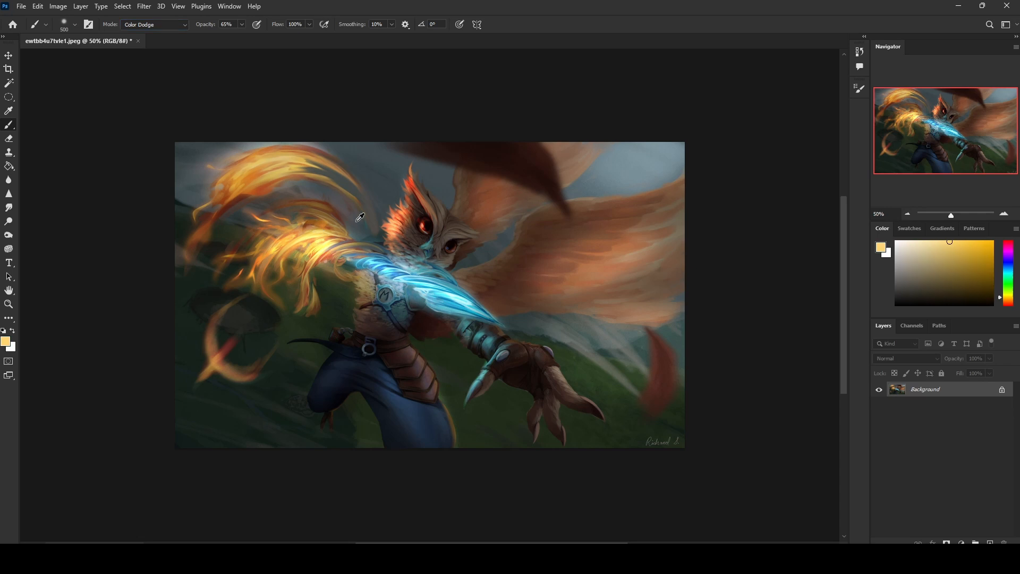
key("bracketleft")
key("bracketleft")
key("bracketleft")
key("bracketleft")
key("bracketleft")
key("bracketleft")
key("bracketleft")
key("bracketleft")
key("bracketleft")
key("bracketleft")
key("bracketleft")
Touch up the owl's red eye with a 35 px Normal brush at 100% opacity, using sampled cyan and near-black tones
left_click(146, 24)
left_click(138, 31)
left_click(649, 153, "alt")
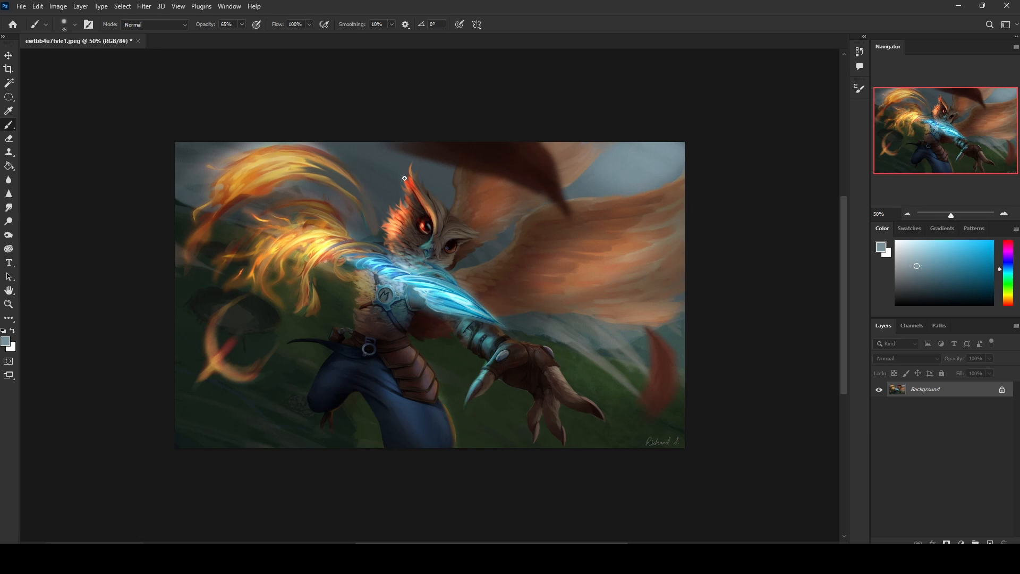
left_click(428, 288, "alt")
left_click(241, 25)
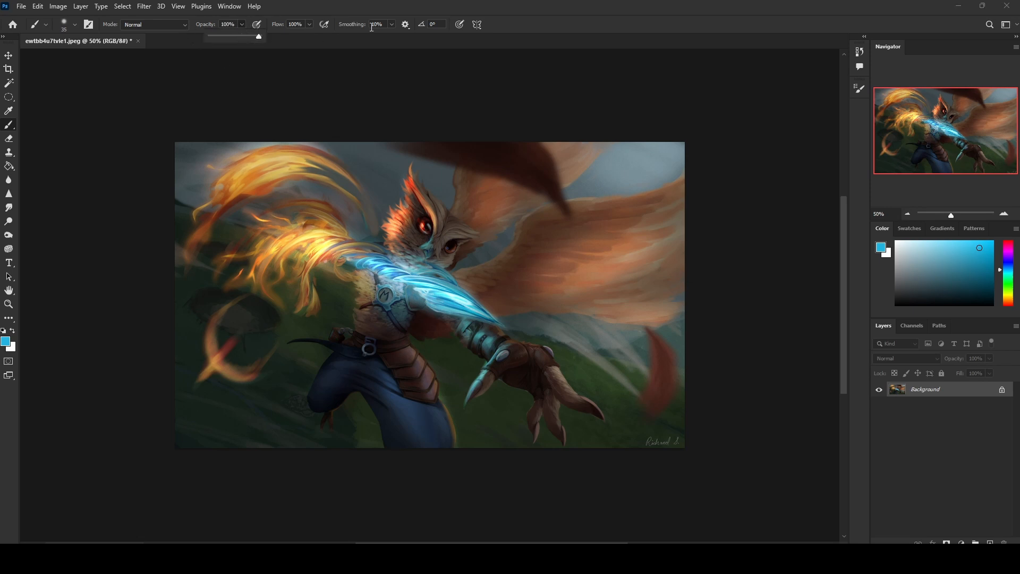
key("bracketleft")
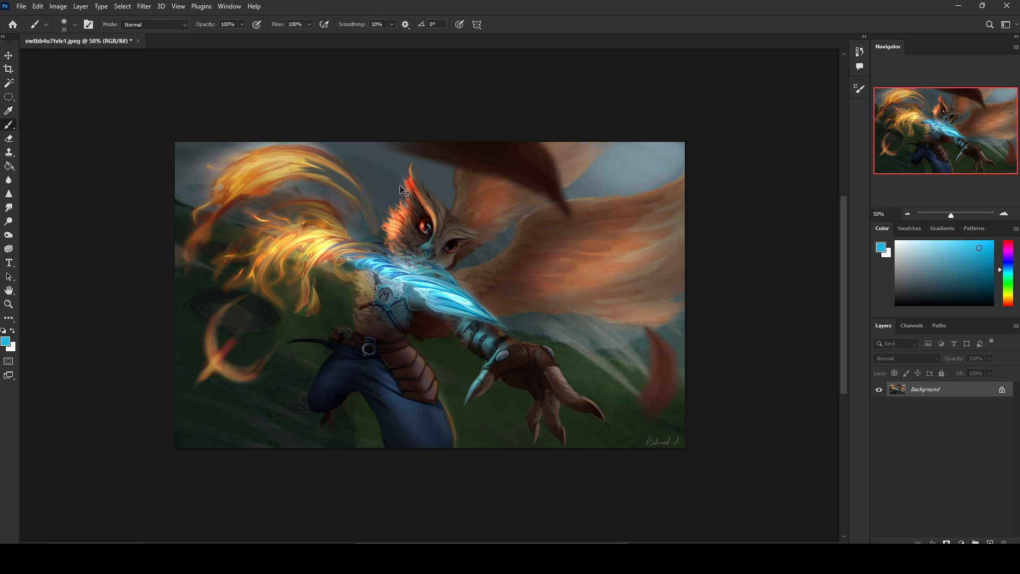
left_click(428, 227, "alt")
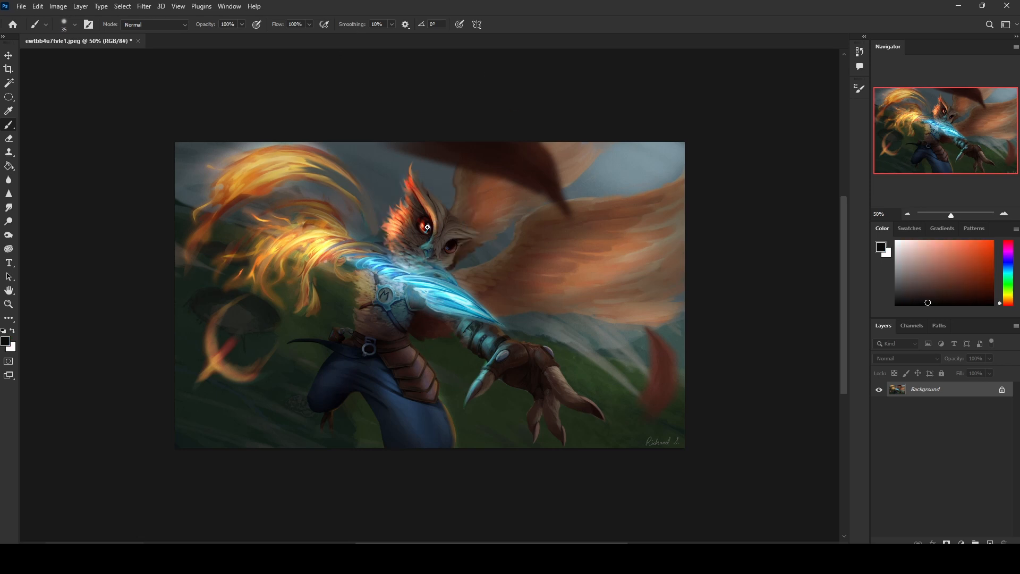
left_click(431, 226, "alt")
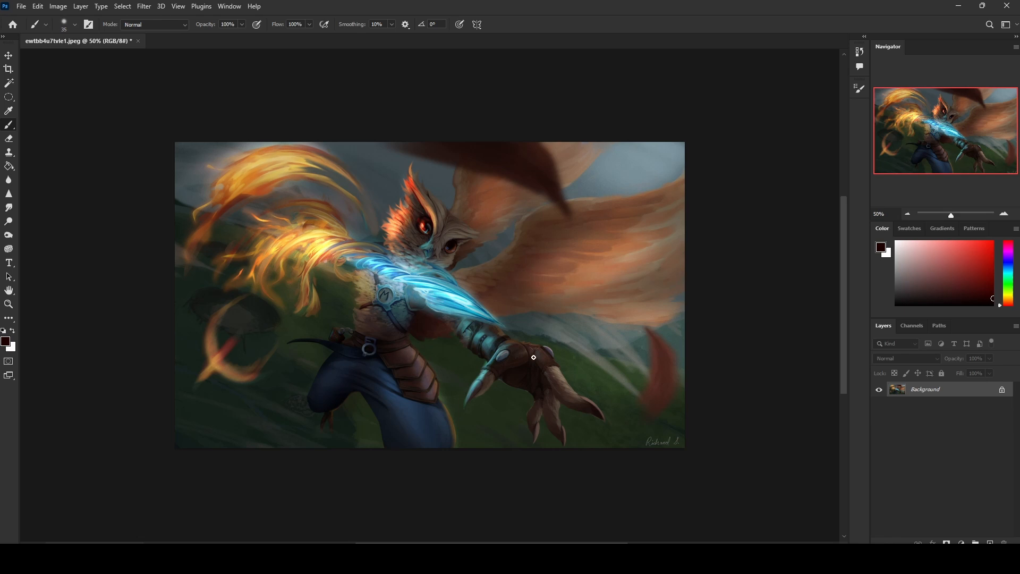
Lasso the ground between the leg, arm and clawed hand, extending the selection around the fingers to the canvas's right edge
key("w")
key("l")
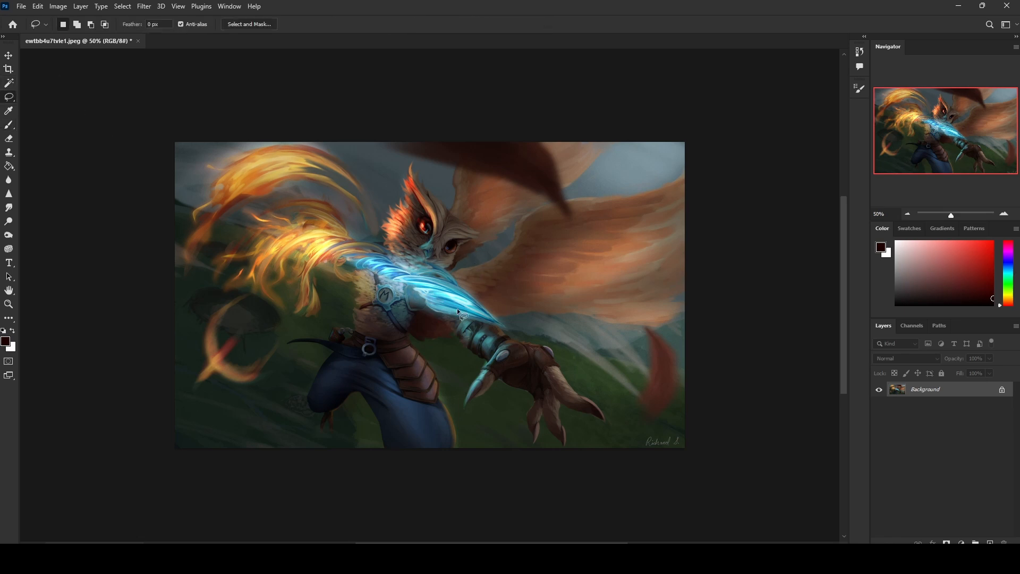
left_click_drag(454, 332, 441, 337)
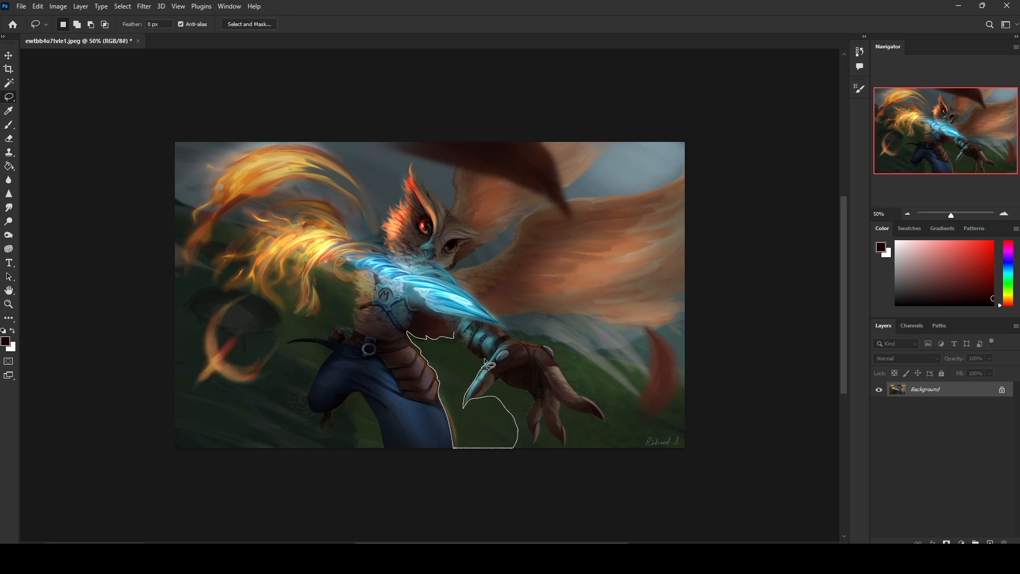
left_click_drag(484, 359, 460, 343)
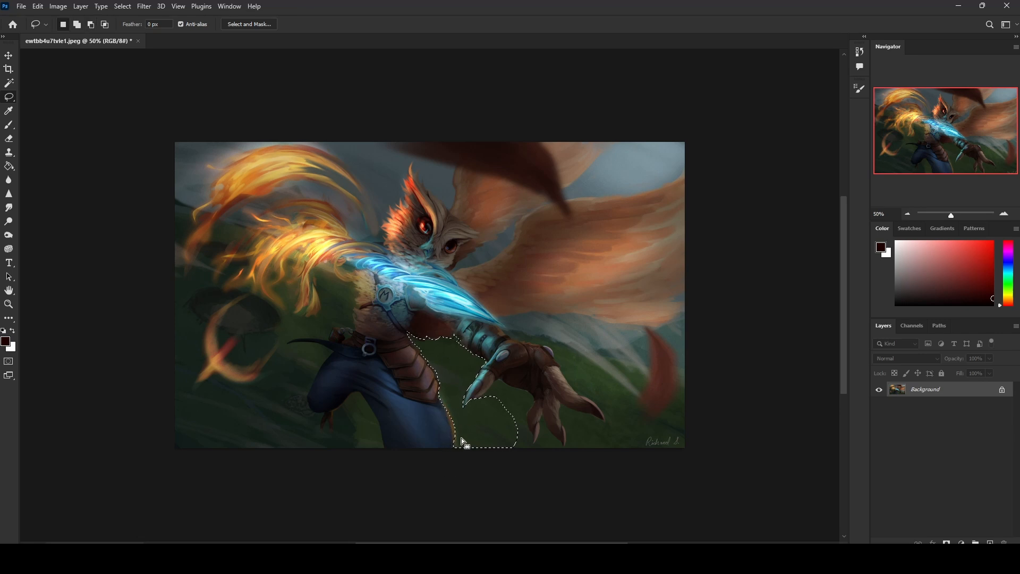
mouse_move(472, 399)
left_mouse_down("shift")
mouse_move(501, 381)
mouse_move(533, 395)
mouse_move(534, 448)
left_mouse_up("shift")
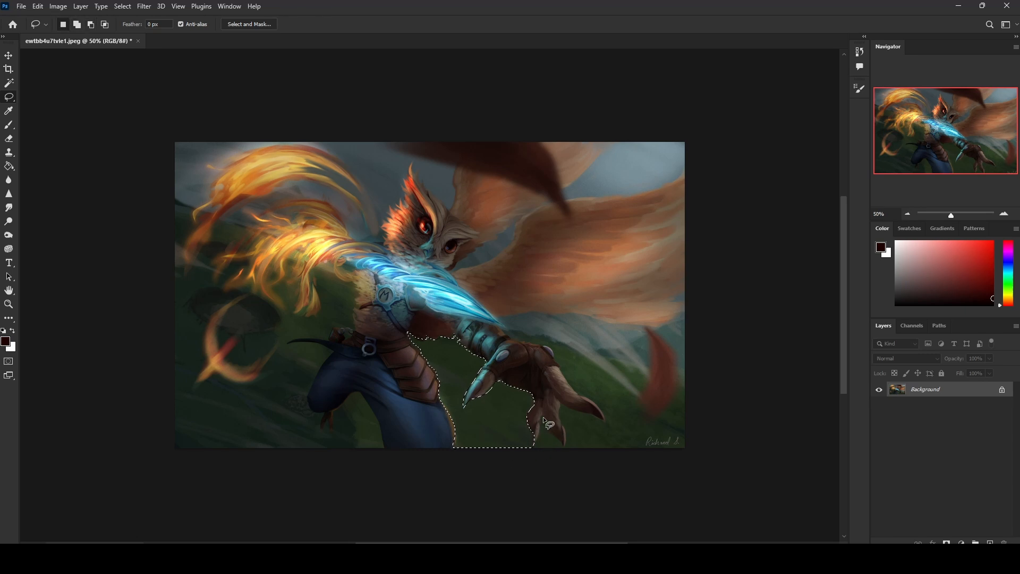
mouse_move(534, 448)
left_mouse_down("shift")
mouse_move(544, 411)
mouse_move(562, 451)
mouse_move(536, 446)
mouse_move(542, 416)
mouse_move(560, 455)
mouse_move(518, 459)
mouse_move(564, 445)
mouse_move(560, 414)
mouse_move(564, 449)
mouse_move(560, 405)
left_mouse_up("shift")
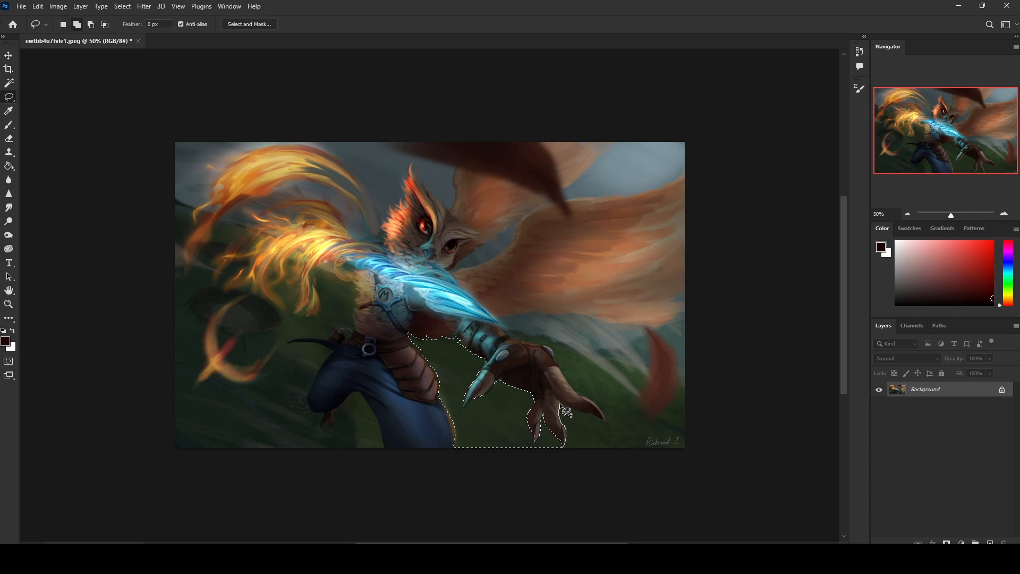
mouse_move(607, 434)
left_mouse_down("shift")
mouse_move(608, 453)
mouse_move(599, 414)
mouse_move(566, 377)
mouse_move(738, 426)
mouse_move(720, 470)
left_mouse_up("shift")
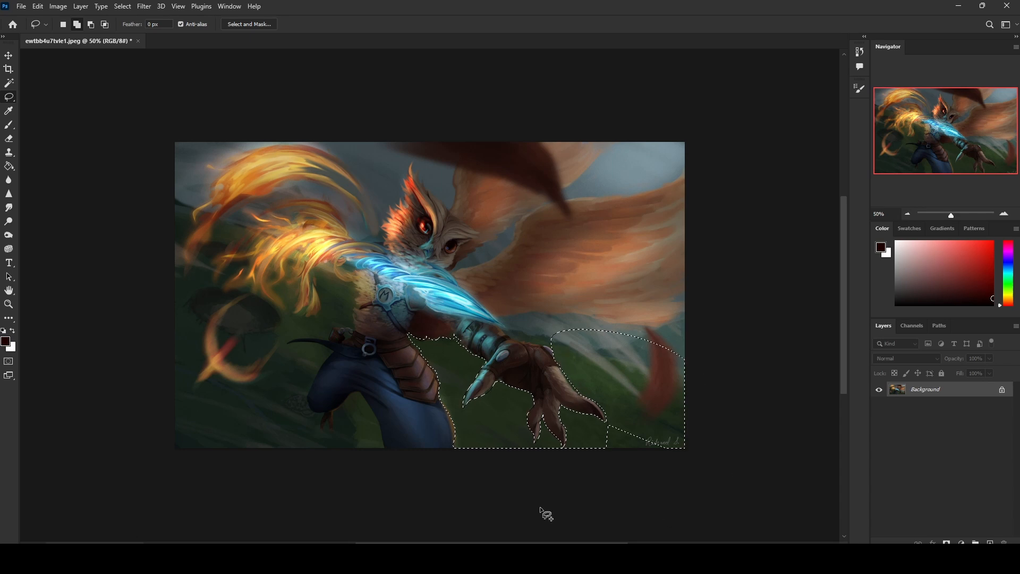
left_click_drag(619, 417, 664, 468, "shift")
Add the ground around the bent leg, foot, belt tail and torso to the selection, out to the canvas's left edge
left_click_drag(358, 392, 386, 460, "shift")
key("ctrl+z")
mouse_move(361, 391)
left_mouse_down("shift")
mouse_move(384, 449)
mouse_move(356, 458)
mouse_move(334, 433)
mouse_move(332, 412)
mouse_move(360, 391)
left_mouse_up("shift")
mouse_move(335, 431)
left_mouse_down("shift")
mouse_move(328, 422)
mouse_move(357, 461)
mouse_move(332, 445)
mouse_move(313, 392)
mouse_move(282, 365)
mouse_move(289, 537)
mouse_move(391, 485)
left_mouse_up("shift")
mouse_move(304, 343)
left_mouse_down()
mouse_move(258, 374)
mouse_move(249, 414)
left_mouse_up()
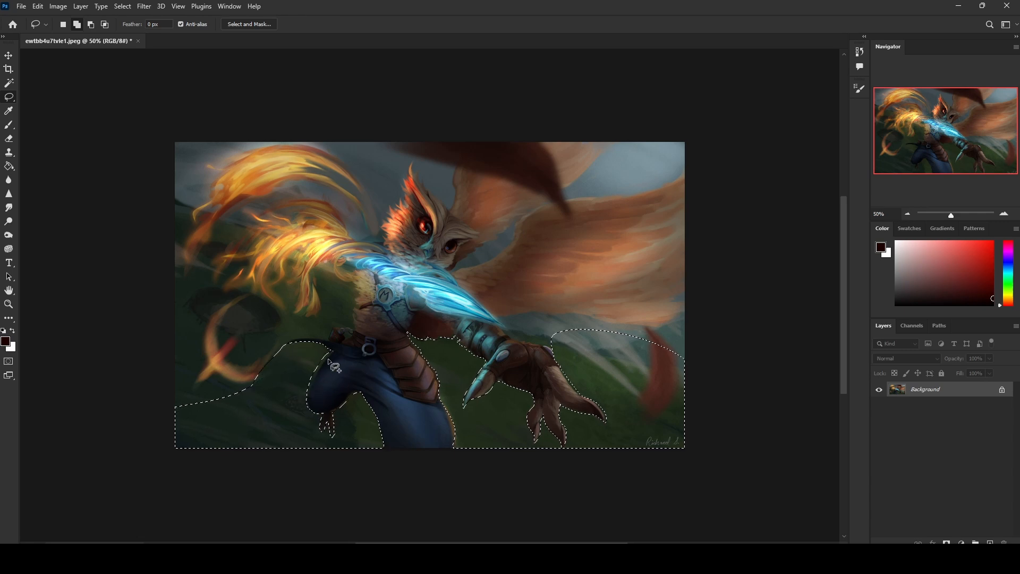
mouse_move(332, 351)
left_mouse_down()
mouse_move(292, 373)
mouse_move(316, 432)
mouse_move(340, 353)
mouse_move(306, 340)
mouse_move(268, 372)
mouse_move(157, 328)
mouse_move(247, 291)
mouse_move(324, 330)
mouse_move(337, 362)
left_mouse_up()
mouse_move(278, 348)
left_mouse_down()
mouse_move(203, 456)
mouse_move(86, 333)
left_mouse_up()
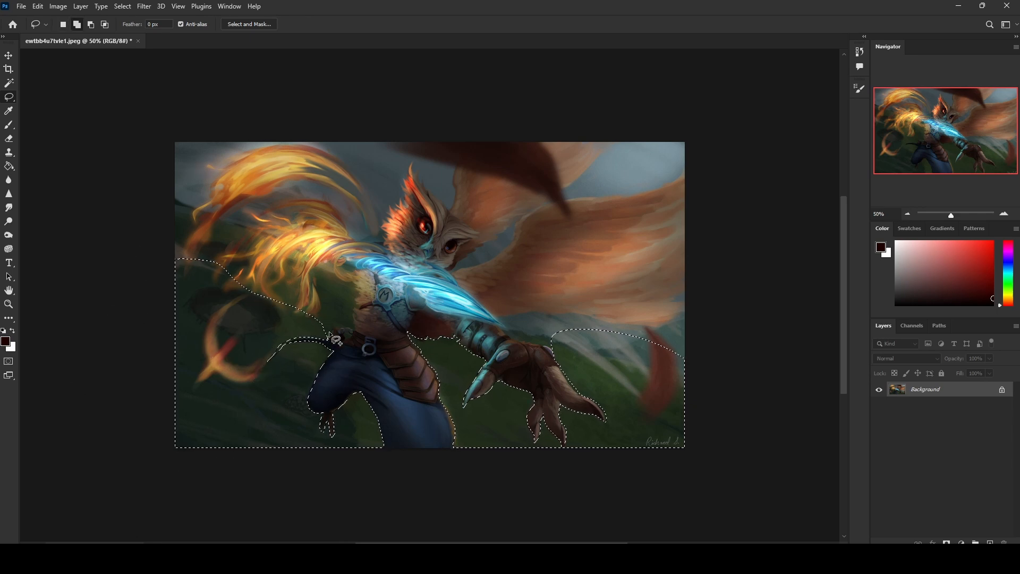
mouse_move(330, 338)
left_mouse_down()
mouse_move(254, 256)
mouse_move(156, 242)
left_mouse_up()
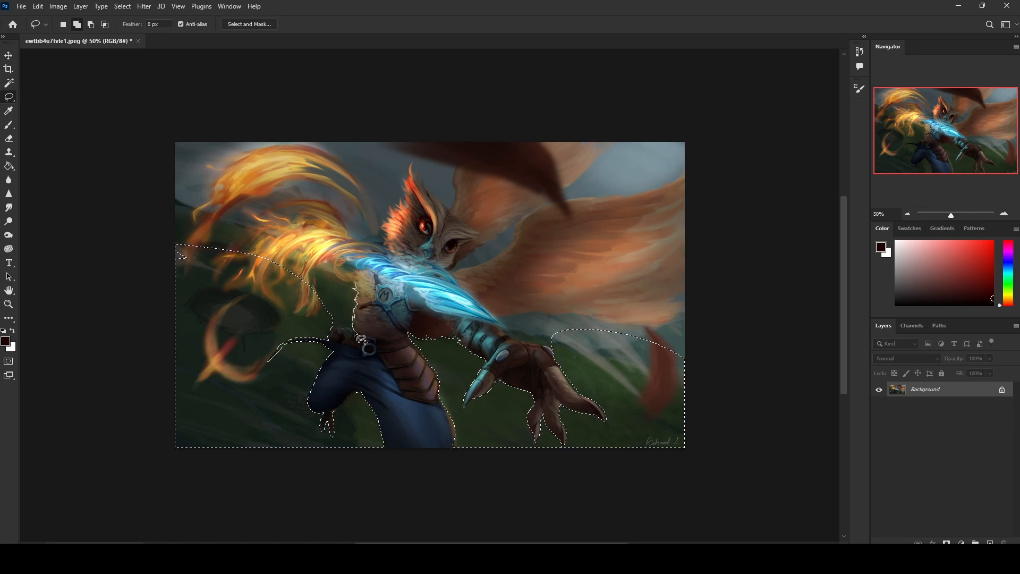
mouse_move(349, 335)
left_mouse_down()
mouse_move(301, 300)
mouse_move(351, 278)
left_mouse_up()
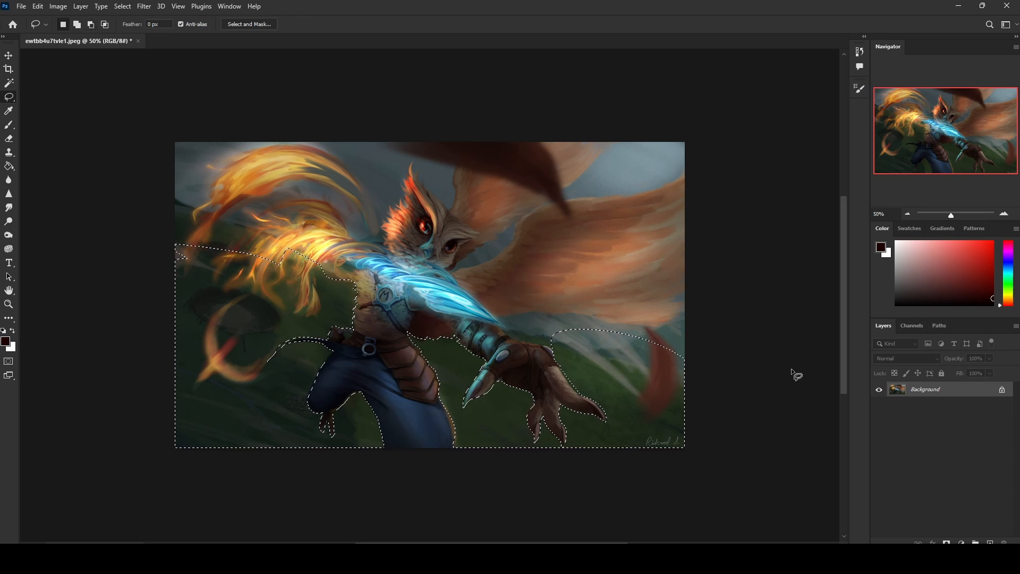
left_click(639, 441)
key("b")
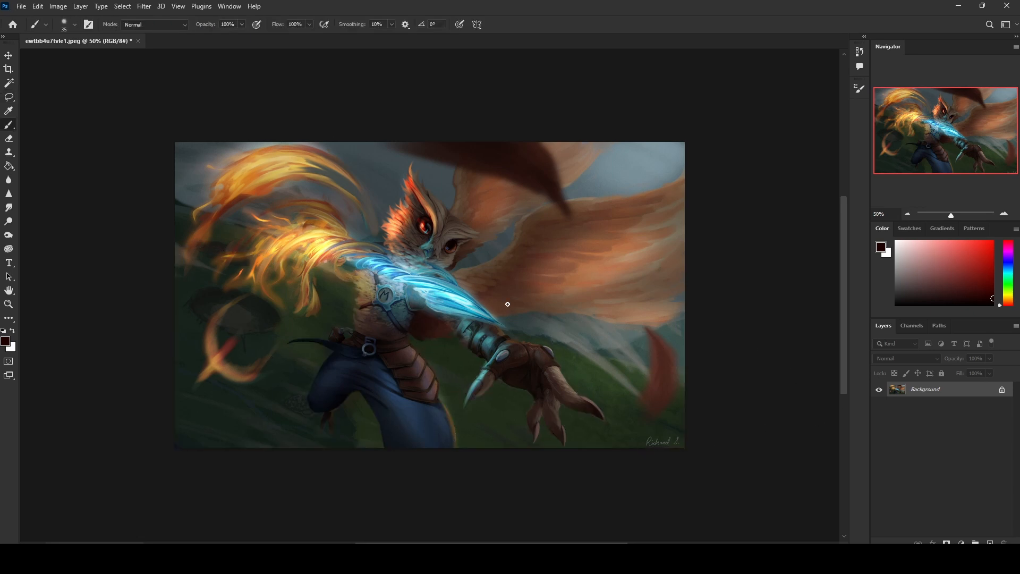
key("ctrl+z")
key("l")
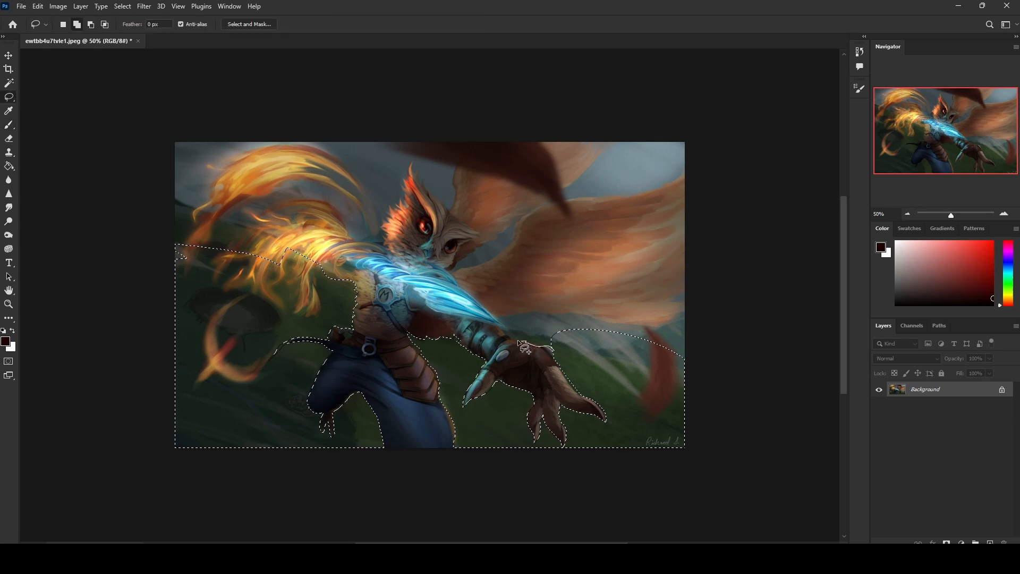
Extend the lasso selection over the background behind the clawed arm and up to the canvas's upper right corner, subtracting both wings
mouse_move(505, 335)
left_mouse_down()
mouse_move(502, 322)
mouse_move(717, 162)
mouse_move(808, 296)
mouse_move(702, 281)
mouse_move(683, 399)
left_mouse_up()
mouse_move(505, 327)
left_mouse_down()
mouse_move(452, 276)
mouse_move(637, 130)
mouse_move(648, 166)
left_mouse_up()
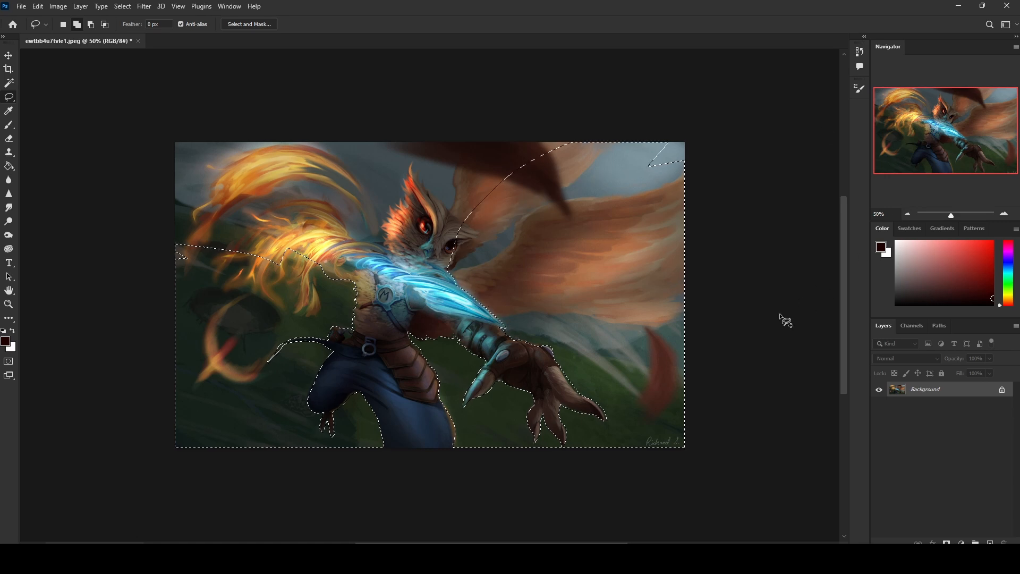
left_click_drag(494, 315, 521, 311)
mouse_move(683, 312)
left_mouse_down()
mouse_move(695, 278)
mouse_move(706, 185)
mouse_move(693, 164)
mouse_move(630, 198)
mouse_move(517, 221)
mouse_move(441, 292)
mouse_move(501, 255)
mouse_move(520, 220)
mouse_move(509, 221)
mouse_move(440, 283)
mouse_move(532, 205)
mouse_move(667, 178)
mouse_move(685, 127)
left_mouse_up()
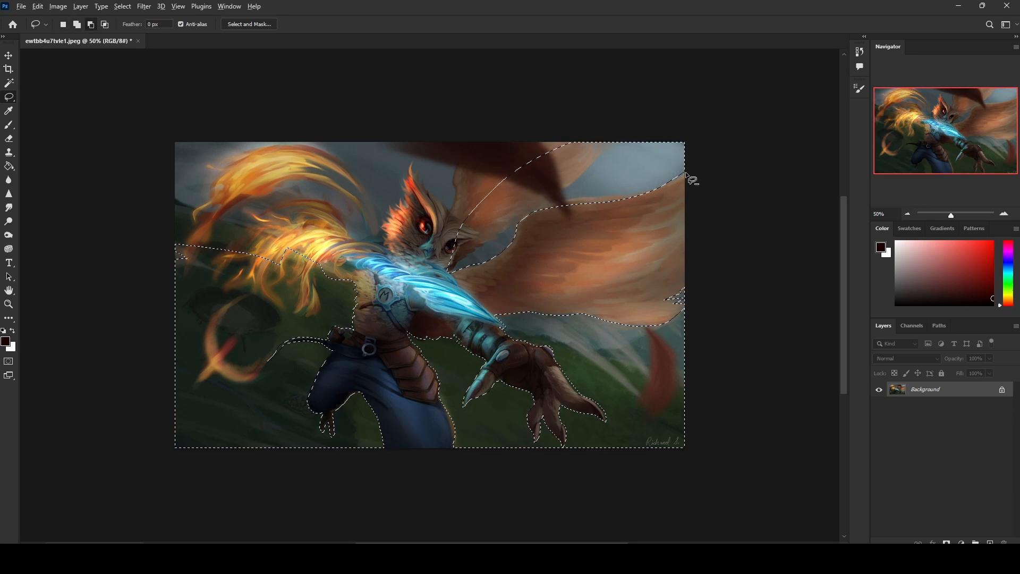
mouse_move(694, 164)
left_mouse_down()
mouse_move(650, 191)
mouse_move(531, 213)
left_mouse_up()
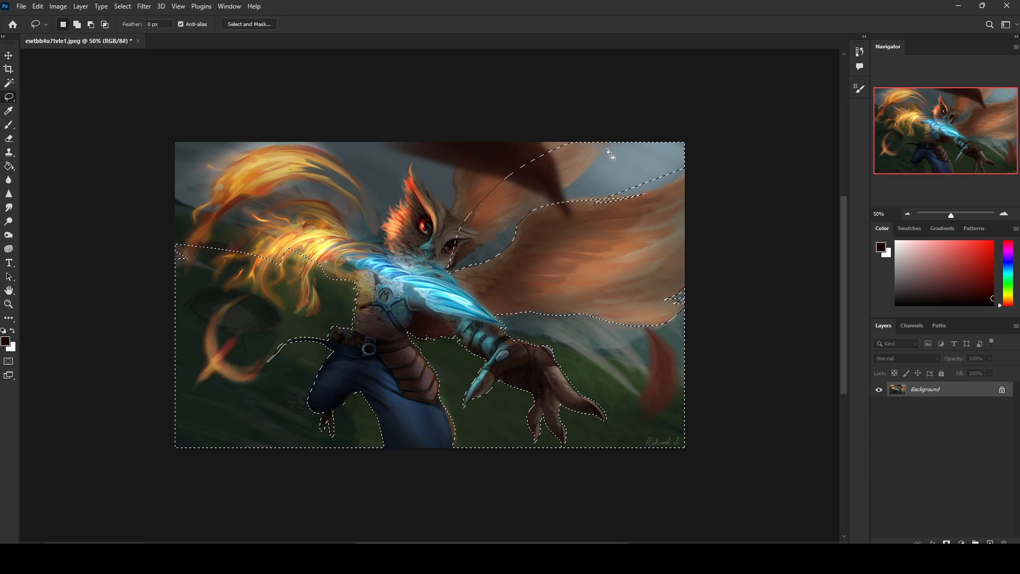
mouse_move(691, 173)
left_mouse_down()
mouse_move(645, 193)
mouse_move(557, 202)
mouse_move(523, 238)
left_mouse_up()
mouse_move(618, 137)
left_mouse_down()
mouse_move(538, 208)
mouse_move(621, 98)
left_mouse_up()
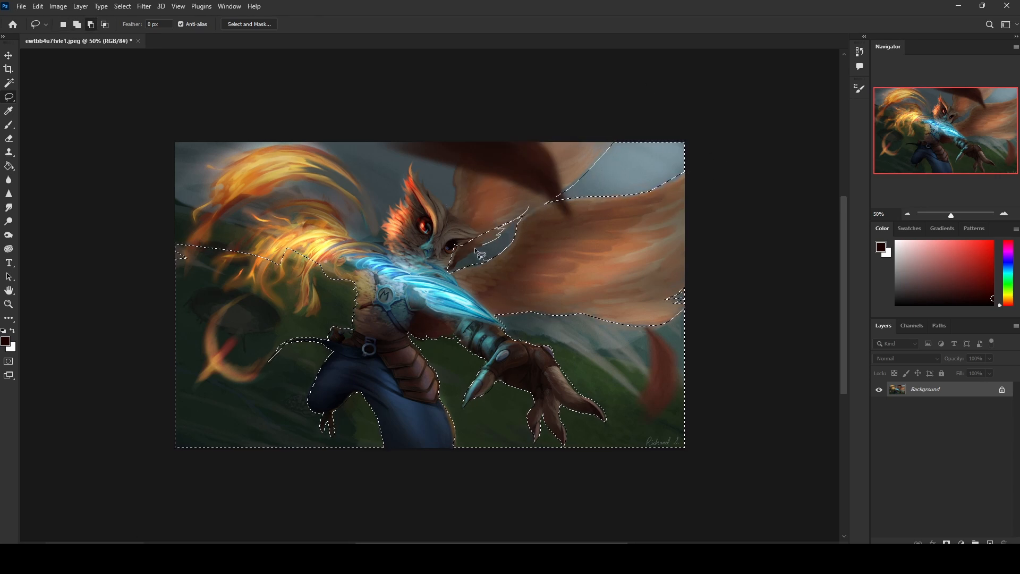
left_click_drag(454, 267, 492, 205)
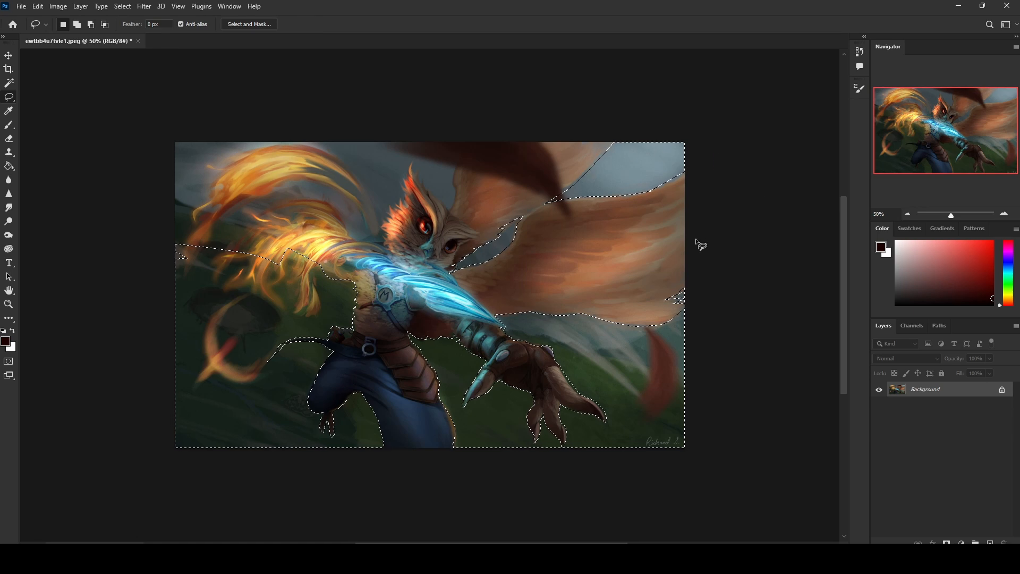
Add the sky around the owl's ear and head feathers and the whole flame area in the canvas's upper left to the selection
mouse_move(458, 165)
left_mouse_down()
mouse_move(455, 218)
mouse_move(419, 172)
mouse_move(407, 182)
mouse_move(307, 130)
mouse_move(455, 146)
mouse_move(433, 135)
mouse_move(452, 138)
left_mouse_up()
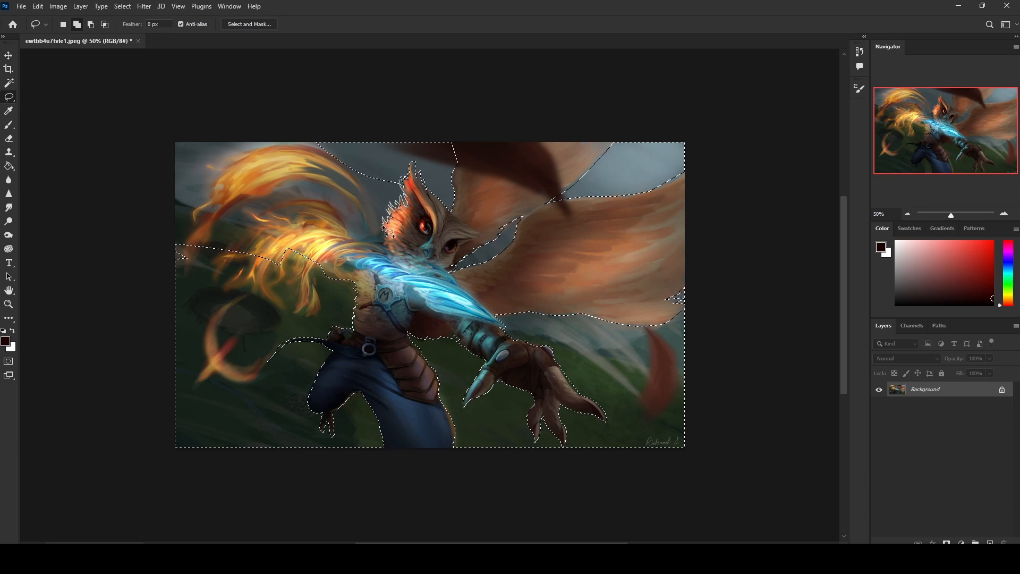
mouse_move(381, 248)
left_mouse_down()
mouse_move(275, 108)
mouse_move(409, 18)
left_mouse_up()
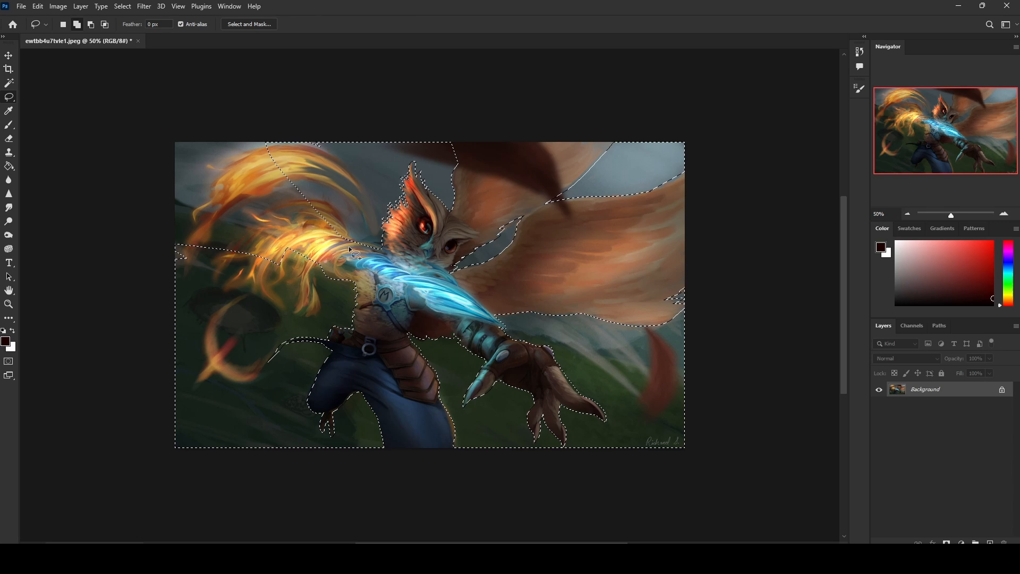
mouse_move(361, 238)
left_mouse_down()
mouse_move(102, 231)
mouse_move(407, 67)
left_mouse_up()
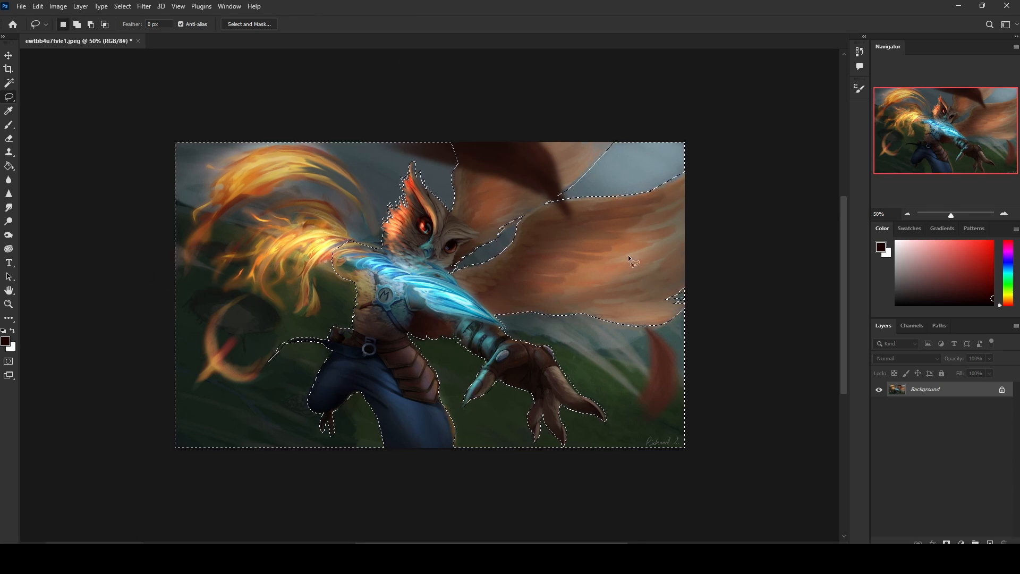
Add a new layer and prepare a soft brush with a light blue based on the sky in the upper right
key("ctrl+shift+alt+n")
key("b")
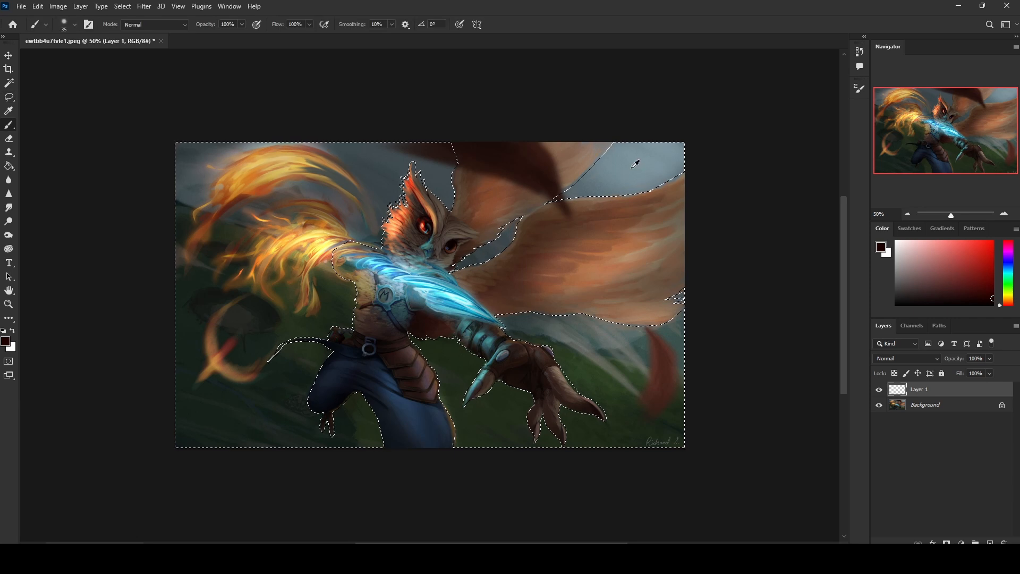
left_click(655, 153, "alt")
left_click(938, 250)
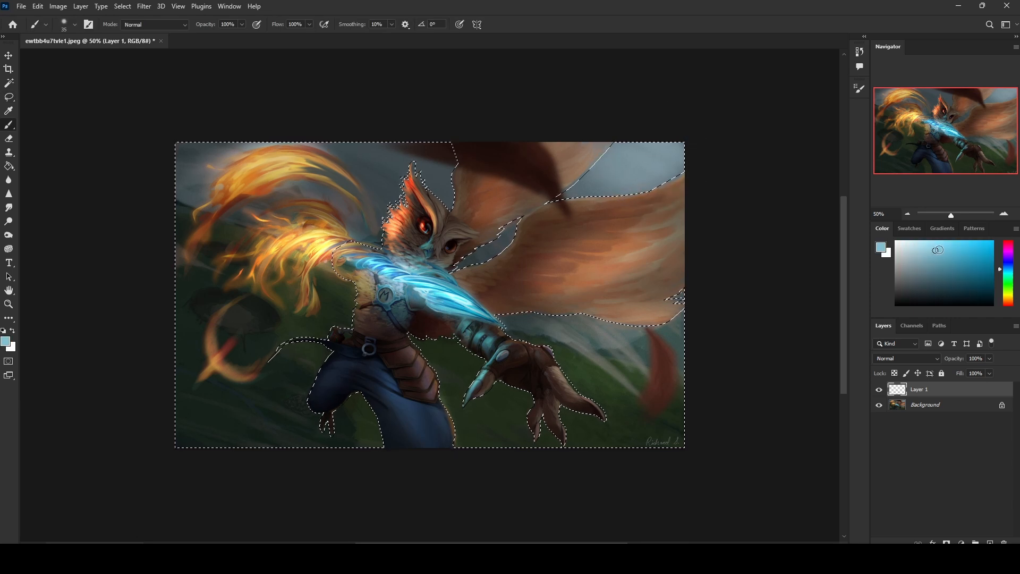
right_click(688, 233)
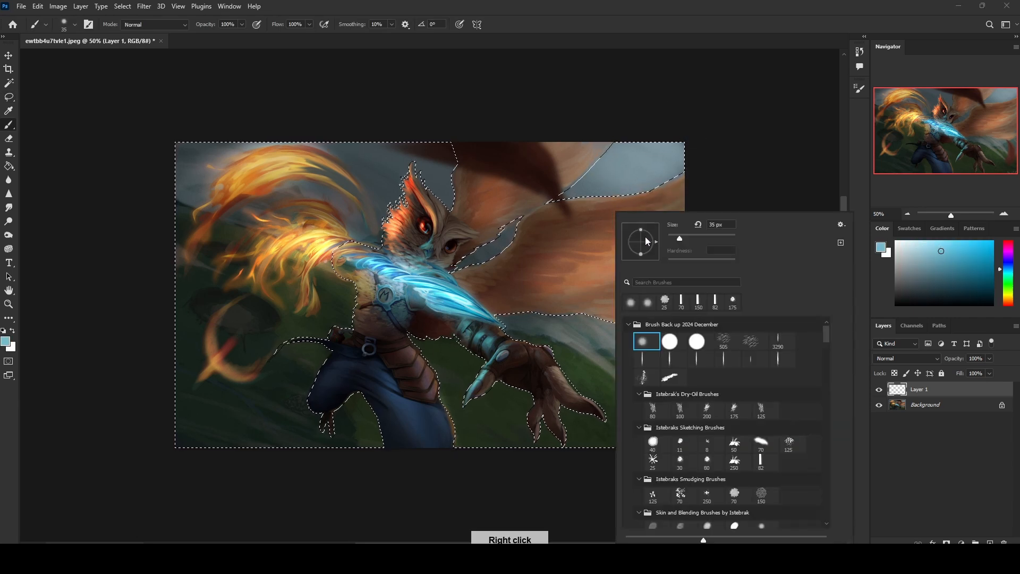
left_click(778, 113)
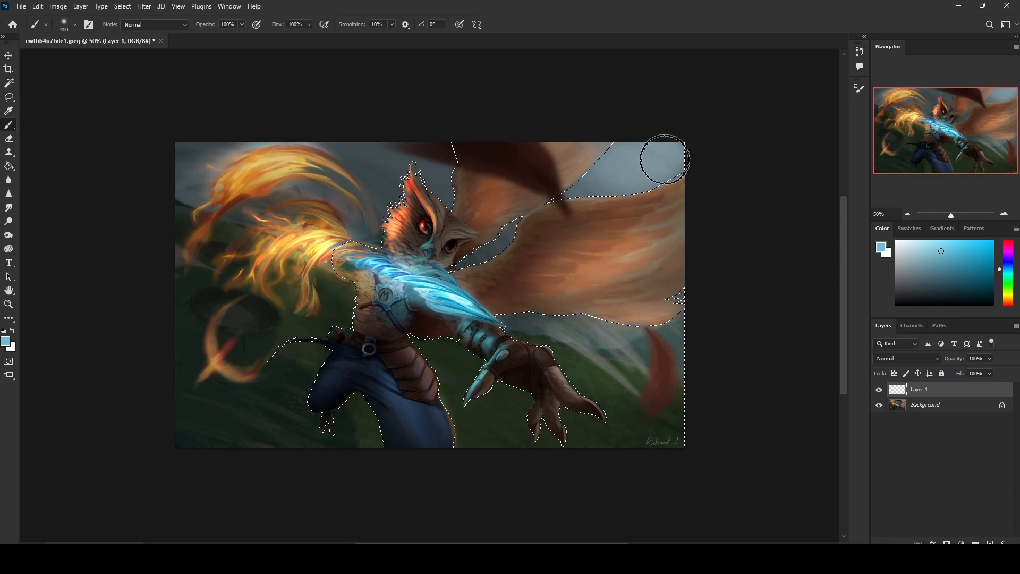
Paint light blue haze over the selected background with a 2800 px soft brush, and switch the colour to pale yellow for the flame side
key("bracketright")
key("bracketright")
key("bracketright")
key("bracketright")
key("bracketright")
key("bracketright")
key("bracketright")
key("bracketright")
key("bracketright")
key("bracketright")
key("bracketright")
key("bracketright")
key("ctrl+minus")
key("ctrl+minus")
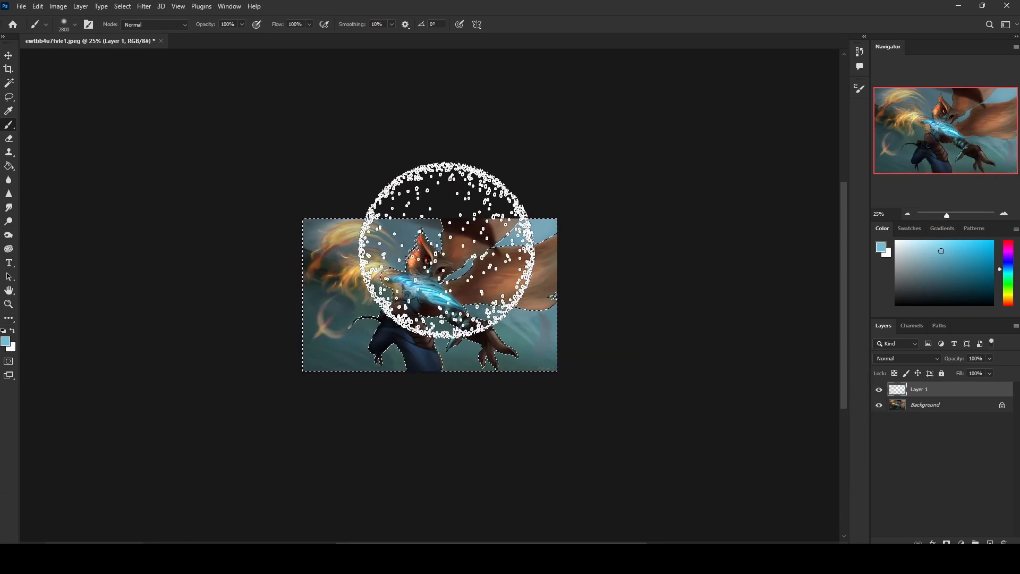
left_click(1008, 297)
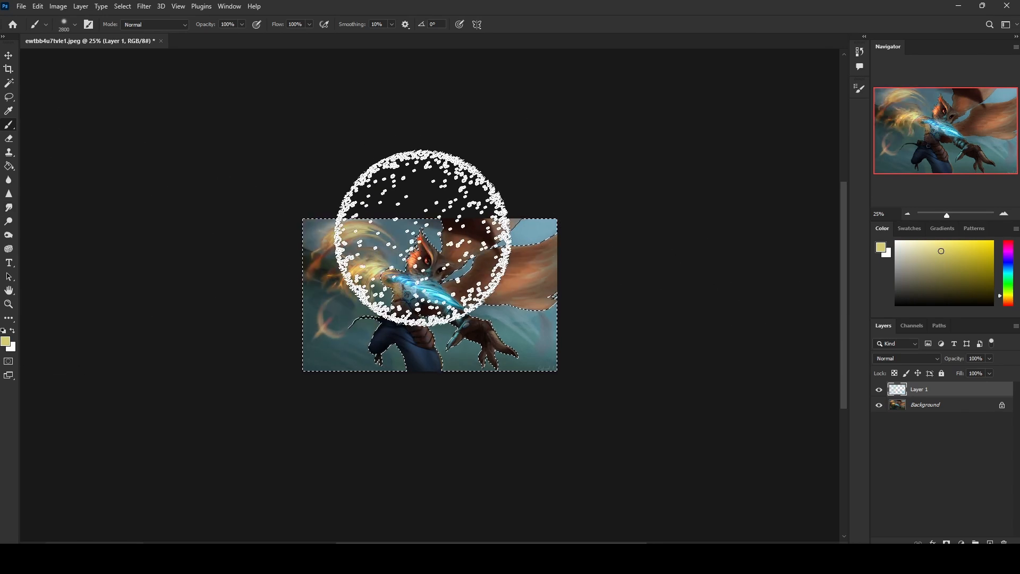
Erase the haze over the flames and around the owl's torso and arm with a 2100 px soft eraser
key("e")
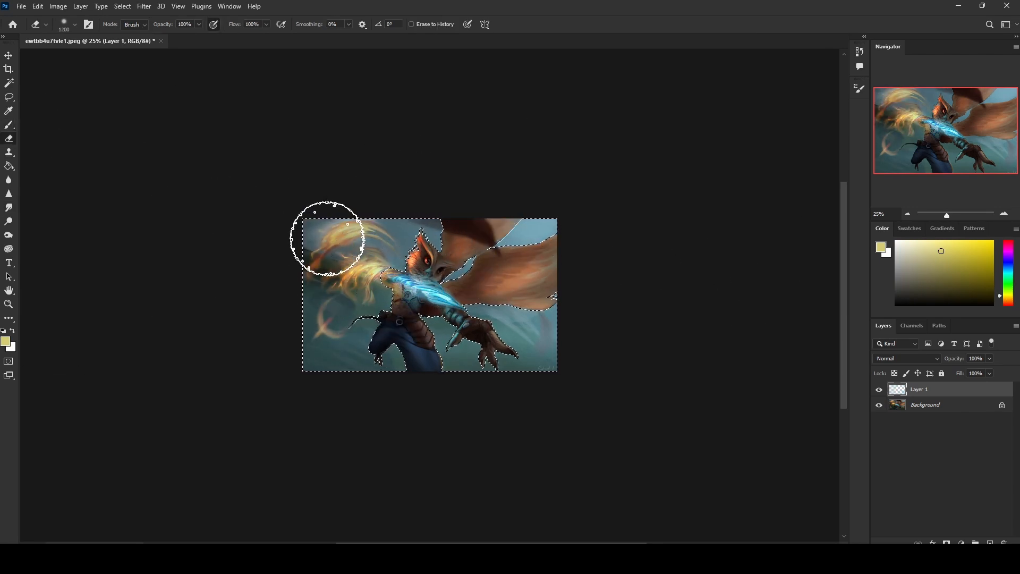
key("bracketright")
key("bracketright")
key("bracketright")
key("bracketright")
key("bracketright")
key("bracketright")
key("bracketright")
key("bracketright")
key("bracketright")
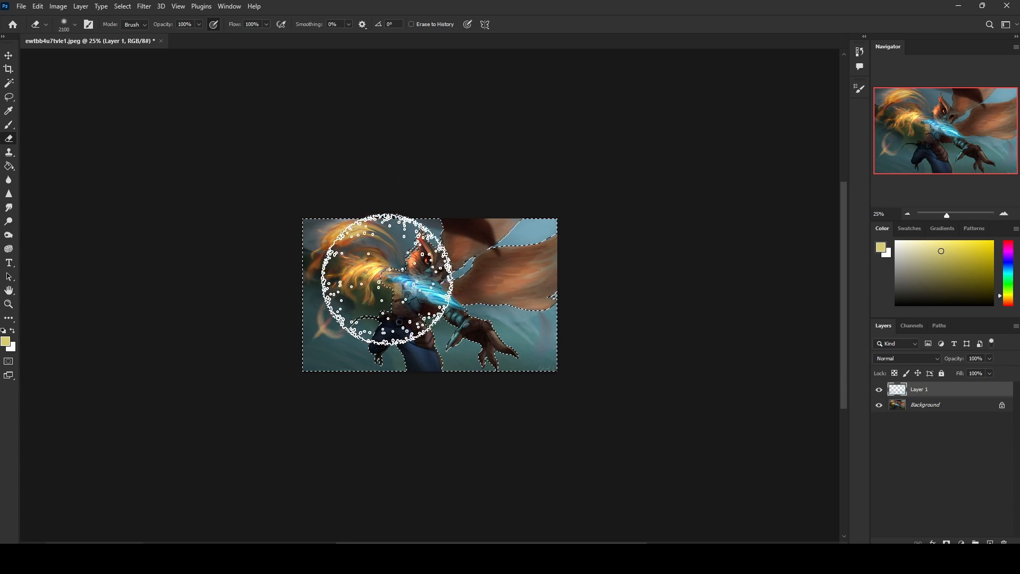
left_click(438, 326)
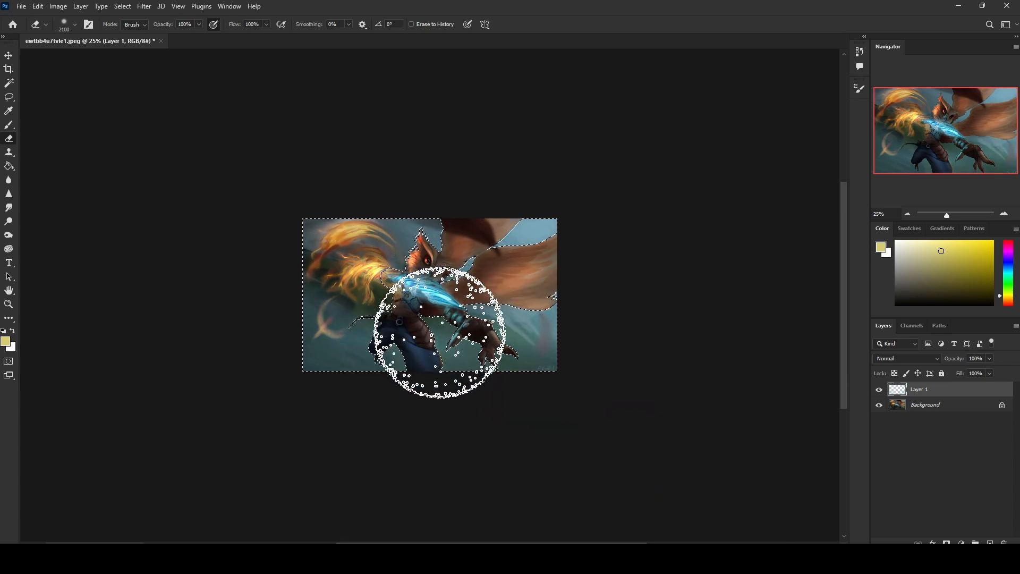
Hide and show the haze layer several times to compare the painting with and without it
left_click(881, 392)
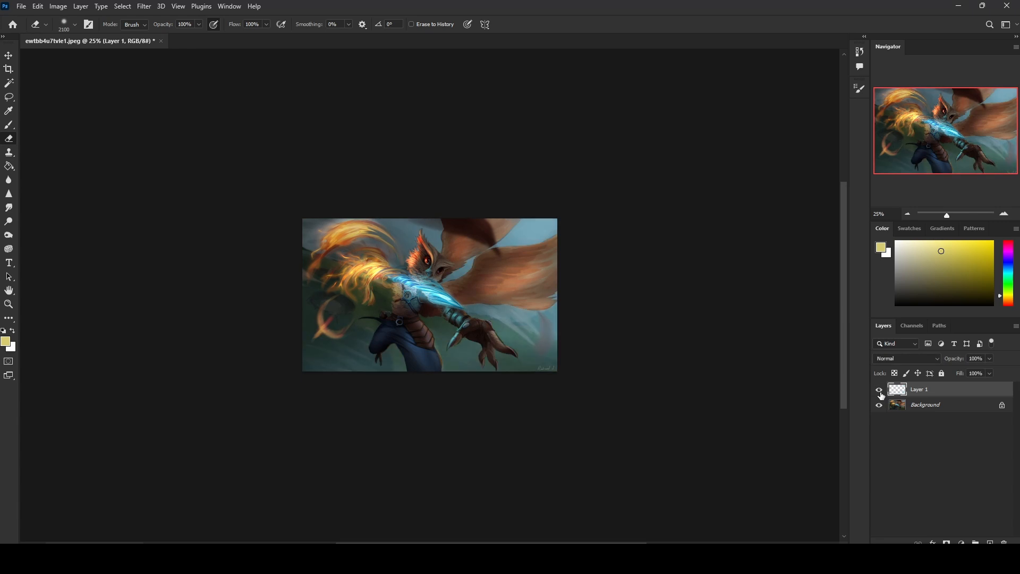
left_click(880, 391)
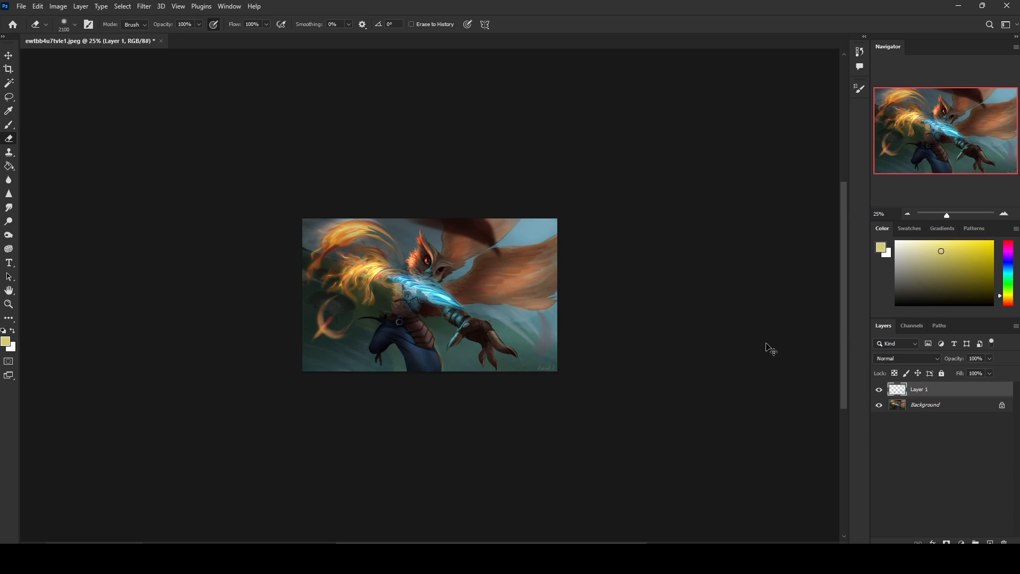
key("ctrl+plus")
left_click(879, 391)
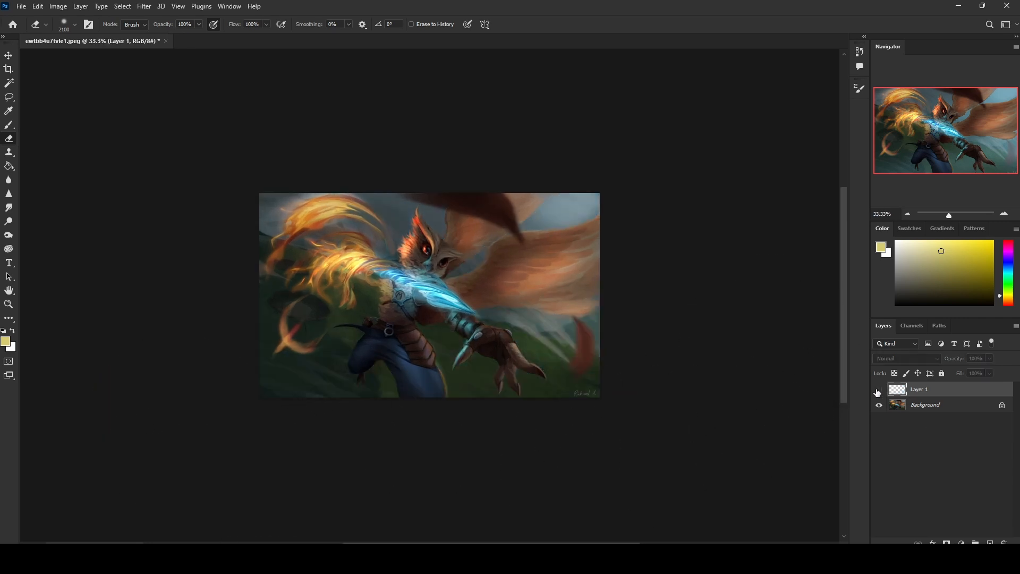
left_click(879, 391)
left_click(879, 391)
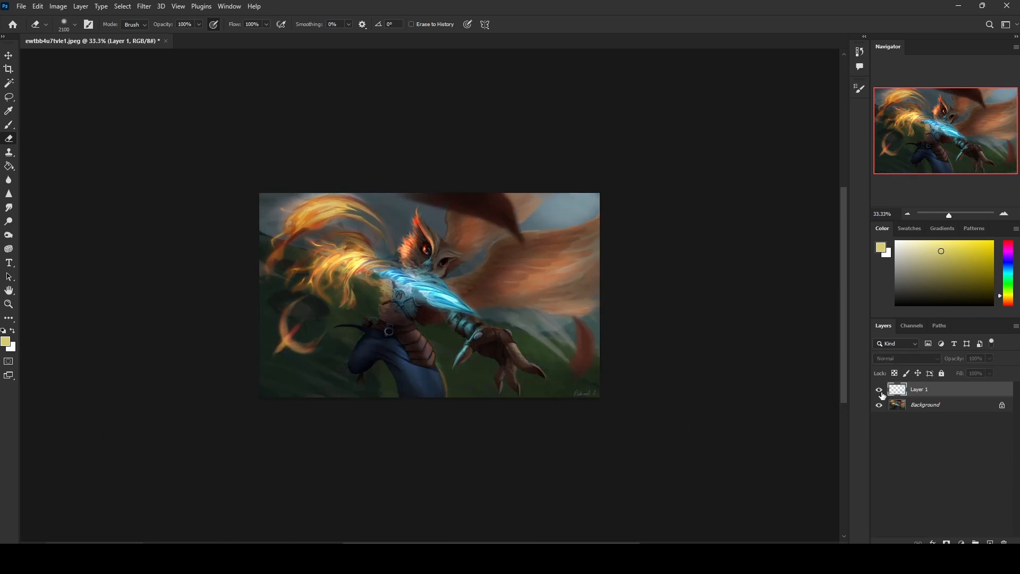
left_click(879, 391)
Refine the background haze with the 2800 px soft brush in light blue, dark blue and near-black violet, comparing it with the layer hidden
key("b")
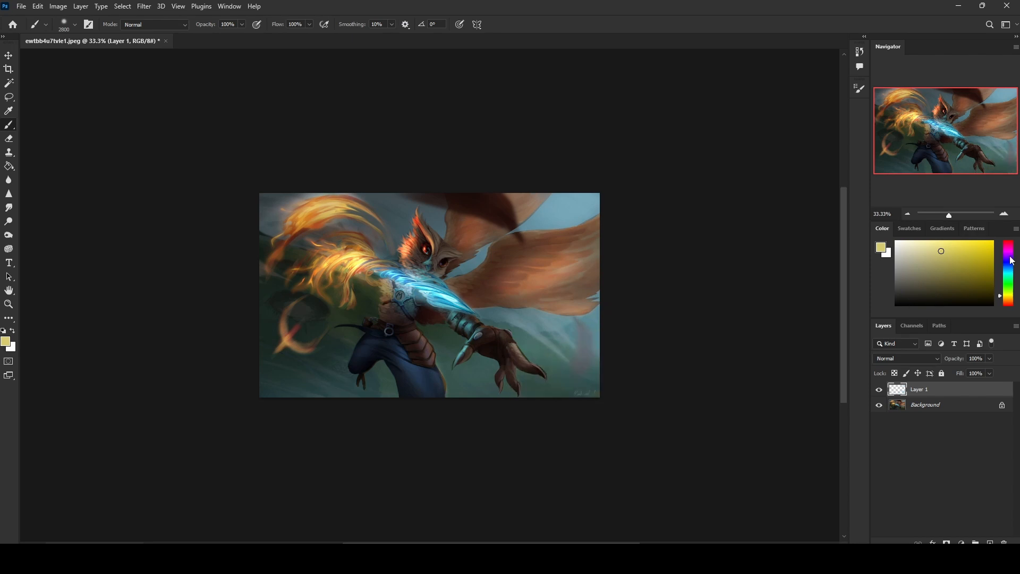
left_click(1007, 268)
left_click_drag(1008, 275, 1008, 269)
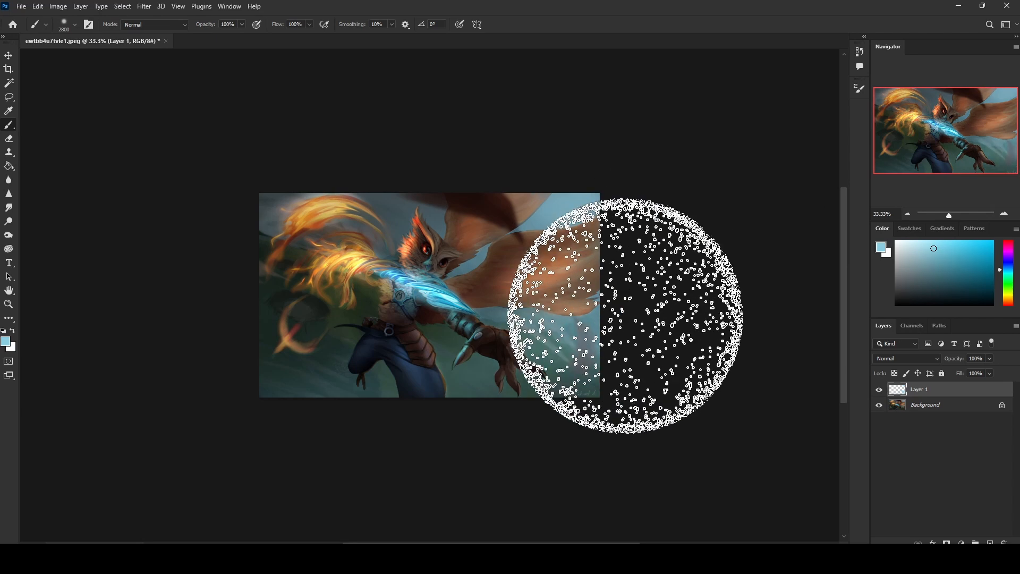
left_click(946, 291)
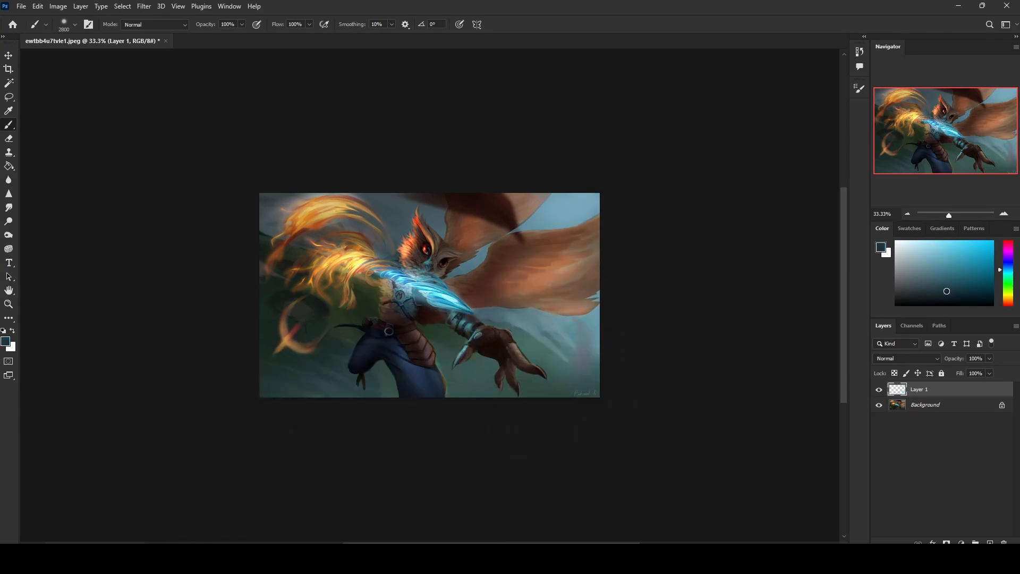
left_click(963, 249)
left_click_drag(1010, 268, 1010, 261)
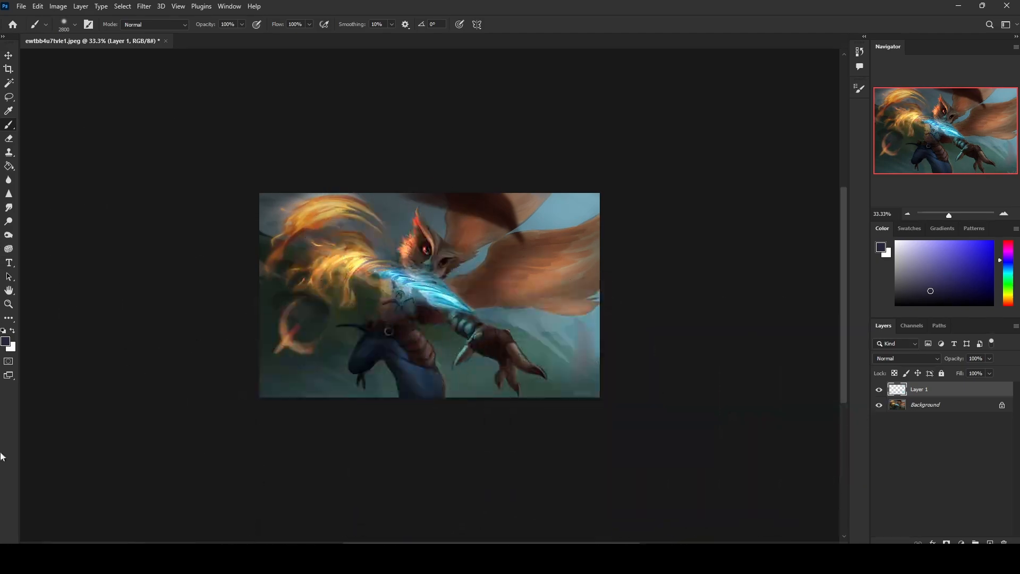
left_click(952, 300)
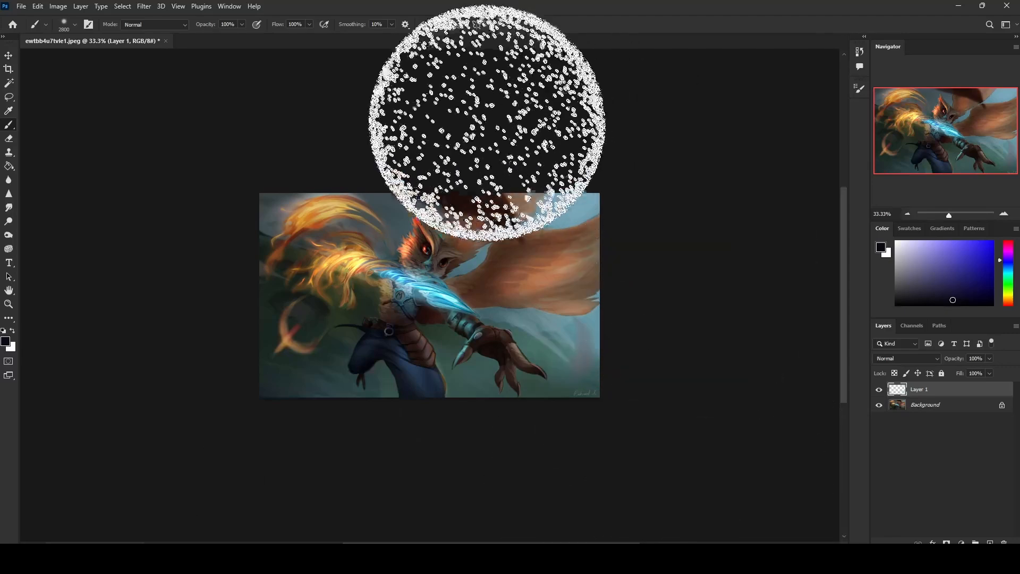
left_click(880, 391)
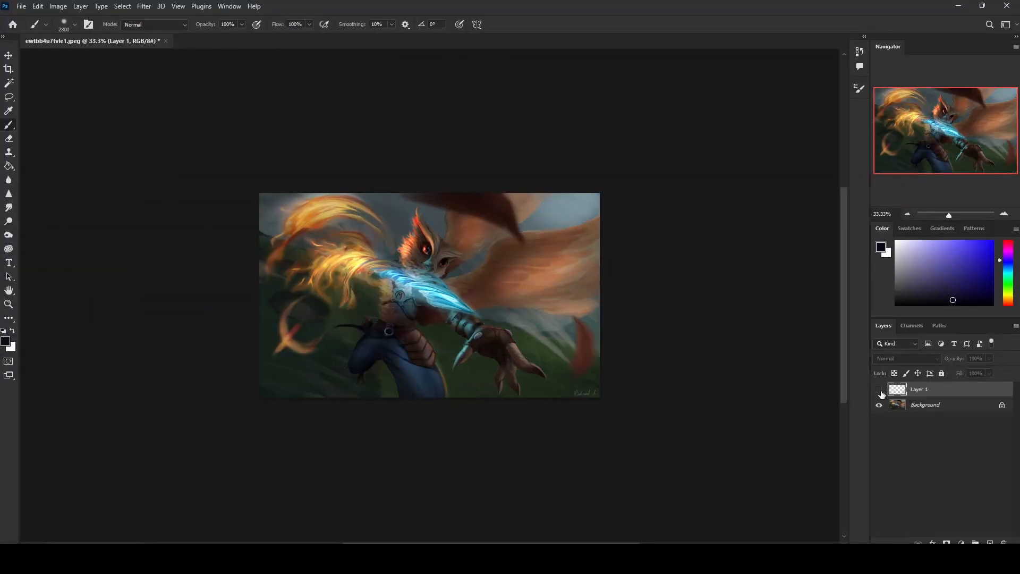
left_click(880, 391)
left_click(879, 391)
left_click(880, 391)
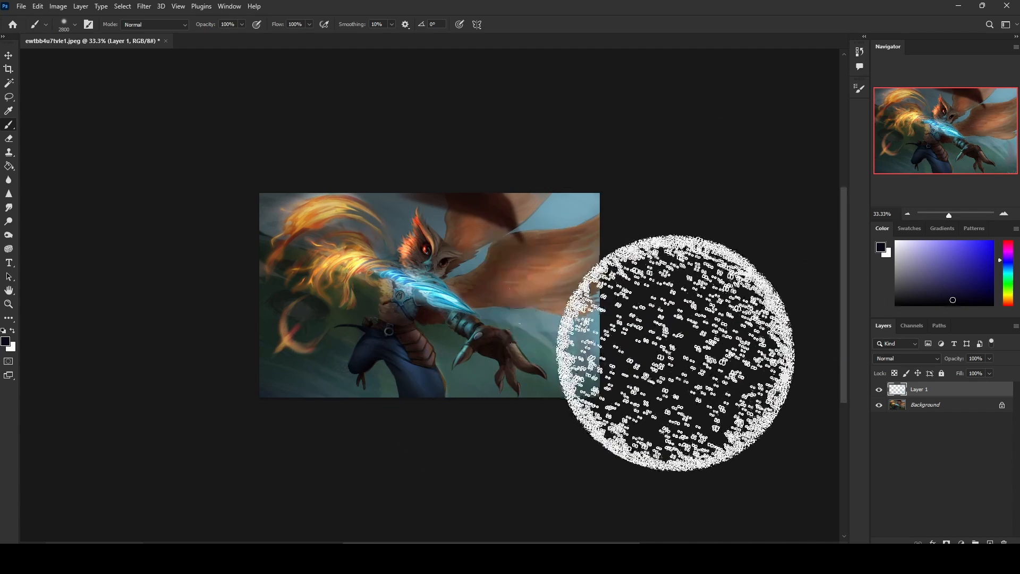
Clear the selection and merge the haze layer down into the background
key("m")
right_click(524, 287)
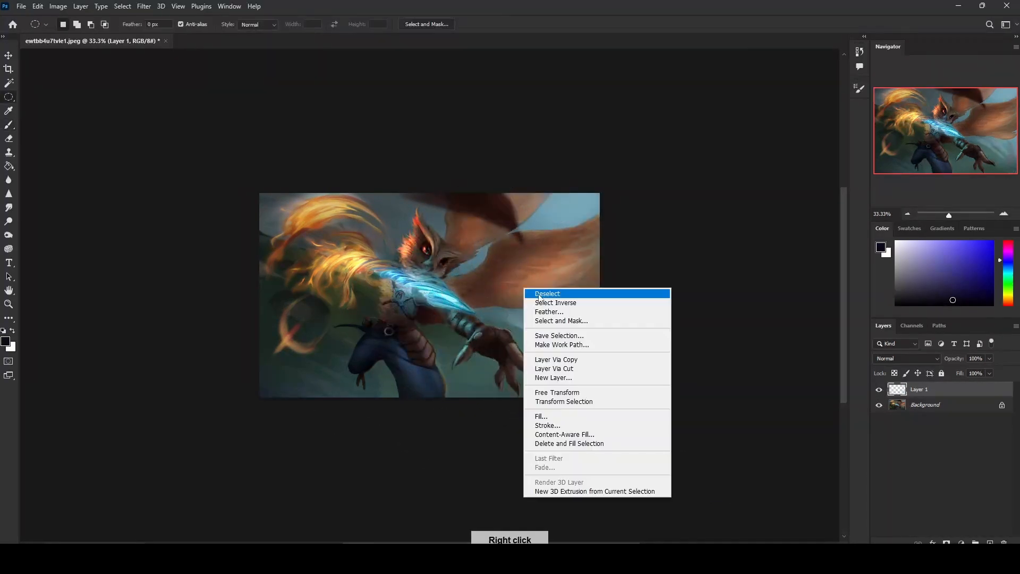
left_click(545, 295)
right_click(936, 393)
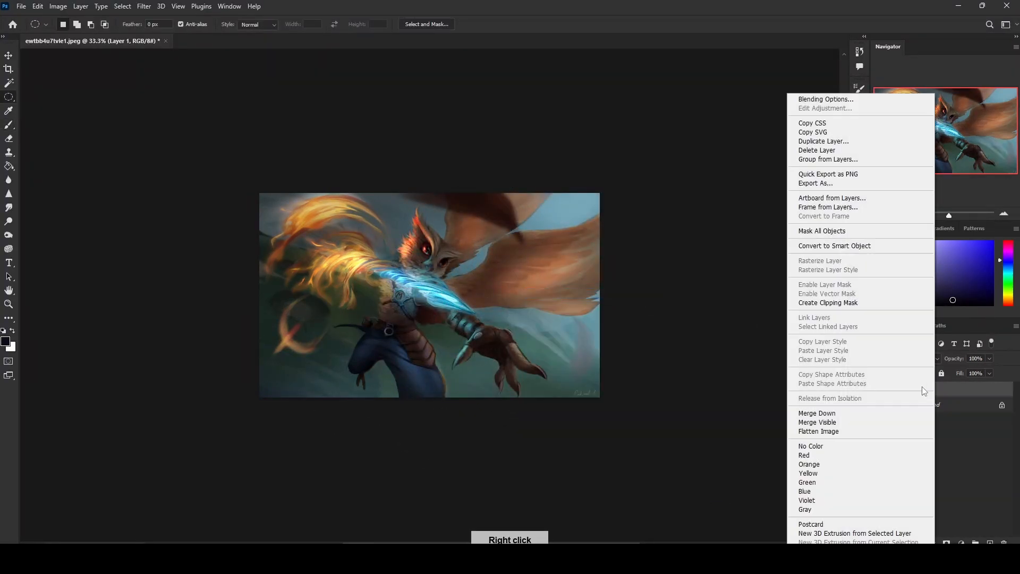
left_click(880, 410)
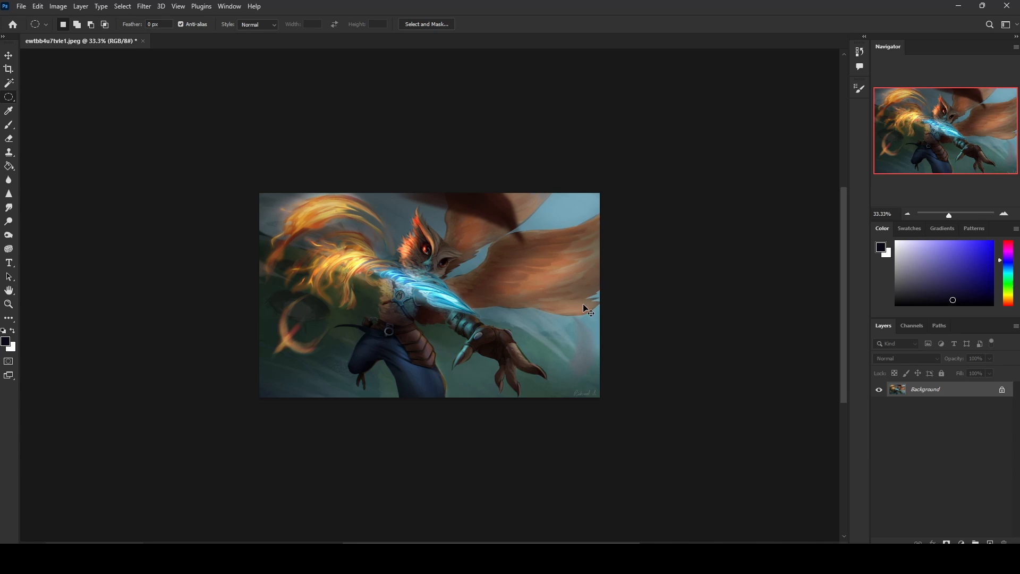
Duplicate the painting onto a new layer and shift the copy slightly to the right
key("ctrl+j")
key("v")
left_click_drag(493, 277, 520, 277)
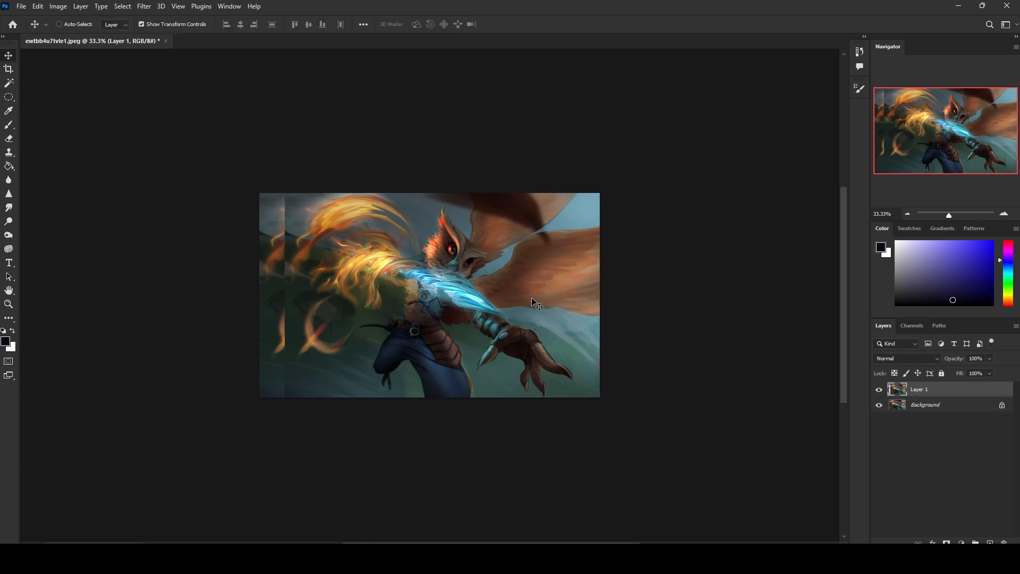
key("m")
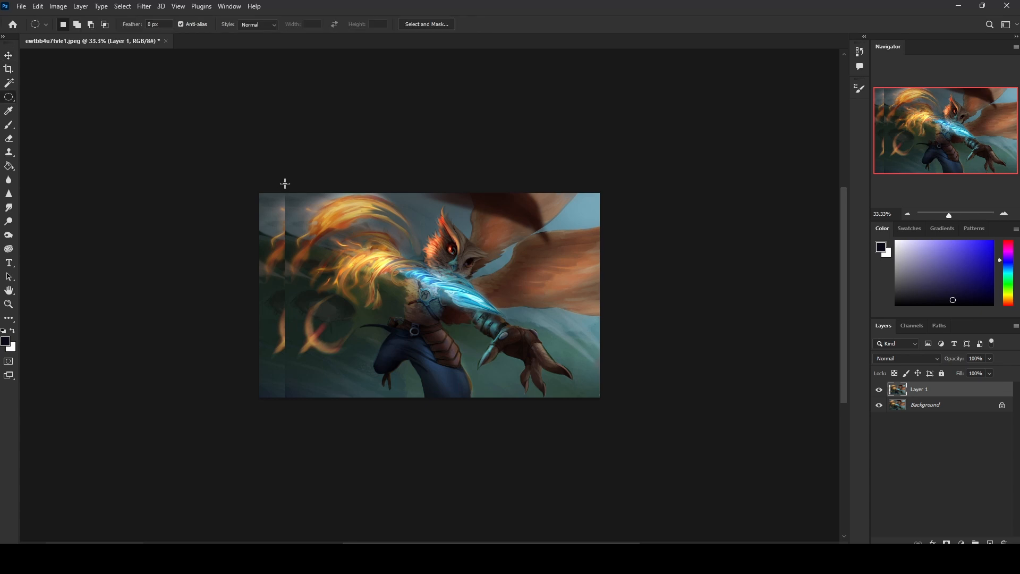
left_click_drag(285, 183, 355, 417)
left_click(478, 207)
right_click(20, 98)
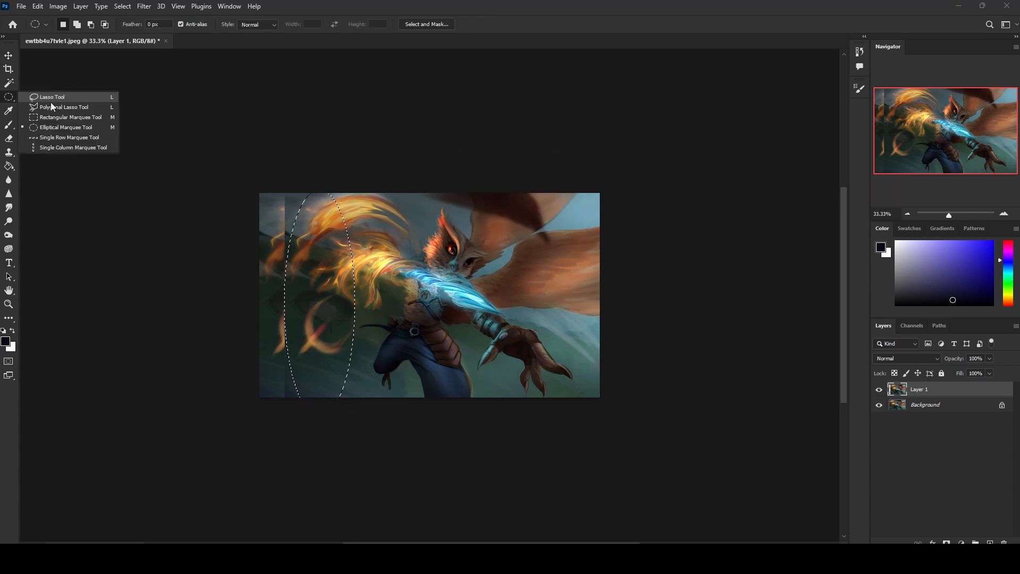
left_click(54, 96)
left_click_drag(289, 194, 354, 444)
Copy a full-height strip from the shifted painting's left side to a new layer and stretch it to the left canvas edge
left_click_drag(284, 189, 364, 433)
key("ctrl+j")
key("ctrl+t")
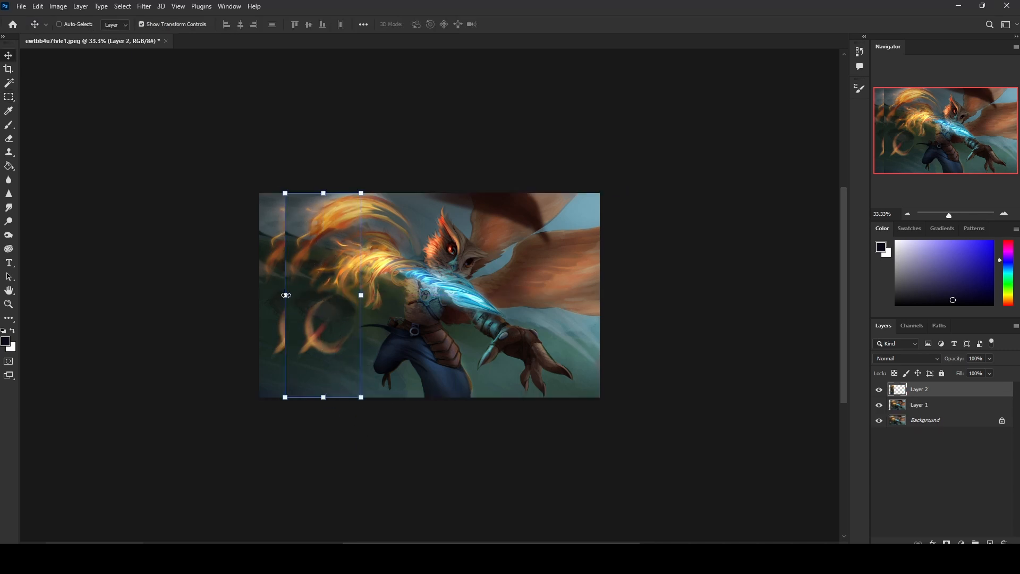
left_click_drag(286, 295, 259, 296)
left_click(525, 24)
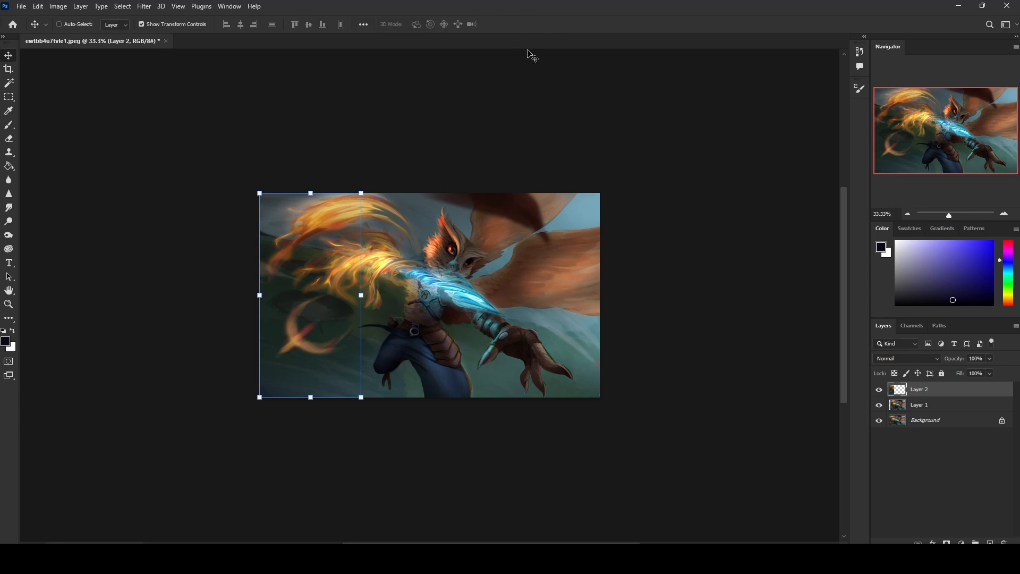
Merge the stretched strip down into the shifted painting layer
key("b")
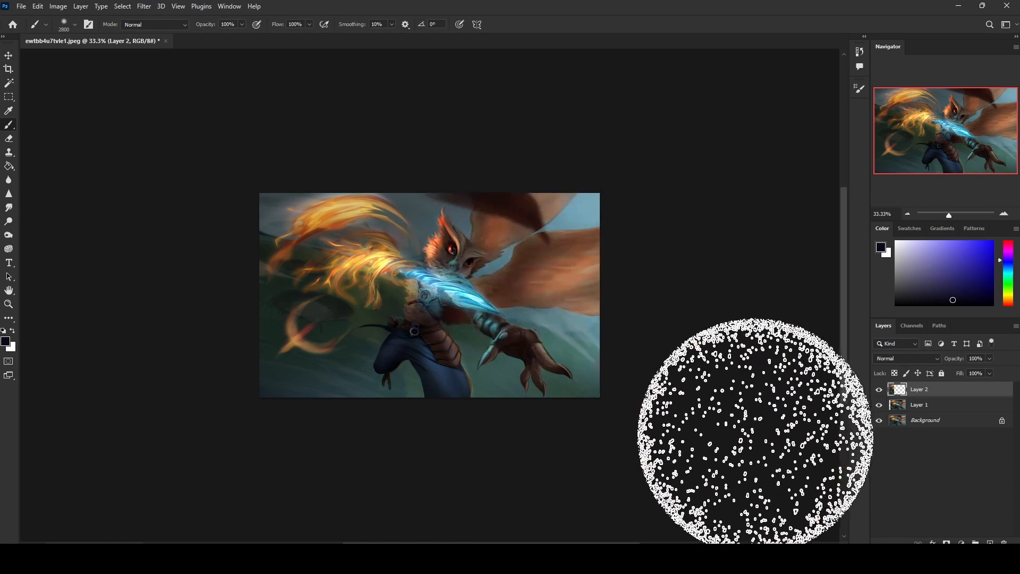
right_click(935, 389)
left_click(869, 413)
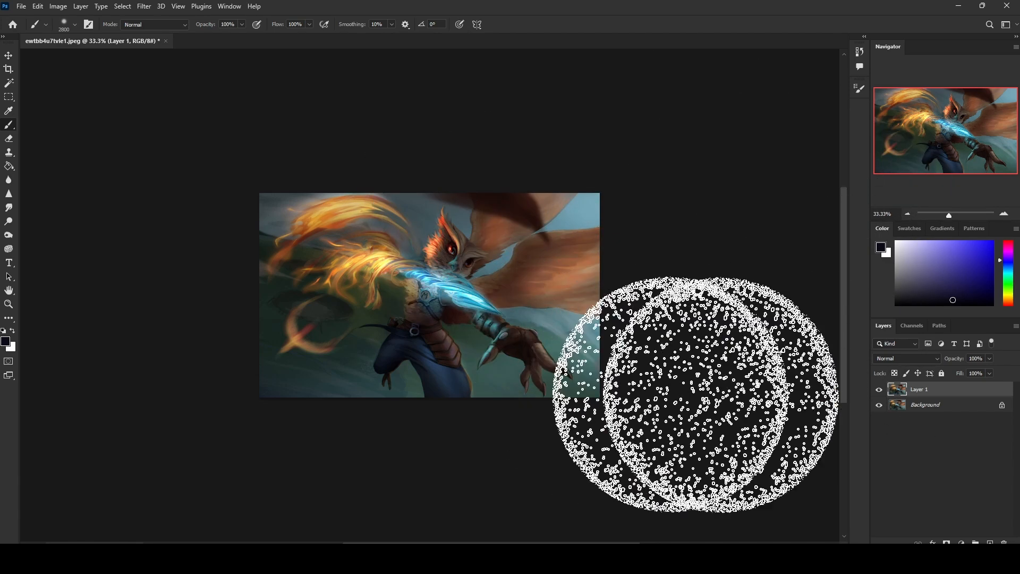
Choose a 10 px brush and a bright red foreground colour
key("m")
right_click(502, 268)
left_click(743, 249)
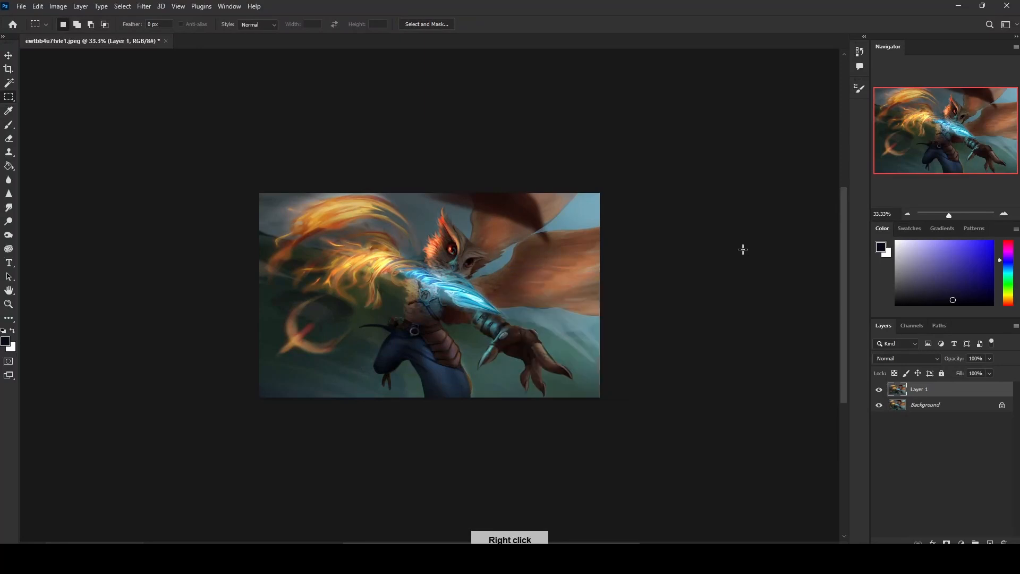
key("b")
right_click(532, 272)
left_click(608, 460)
left_click_drag(972, 253, 992, 241)
left_click(1006, 241)
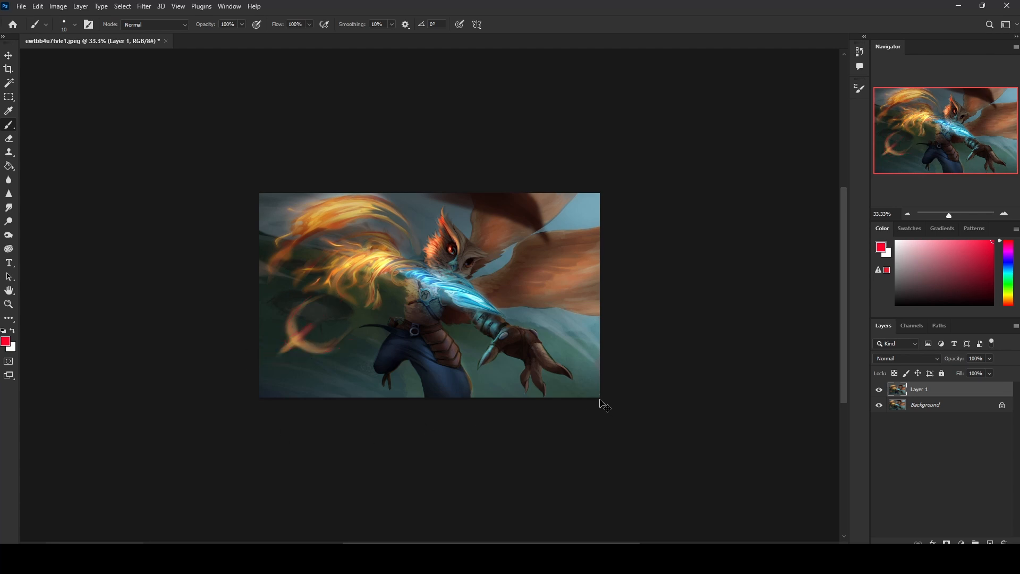
Copy the crescent flame at the lower left of the painting to a new layer and transform it to curve the opposite way
key("l")
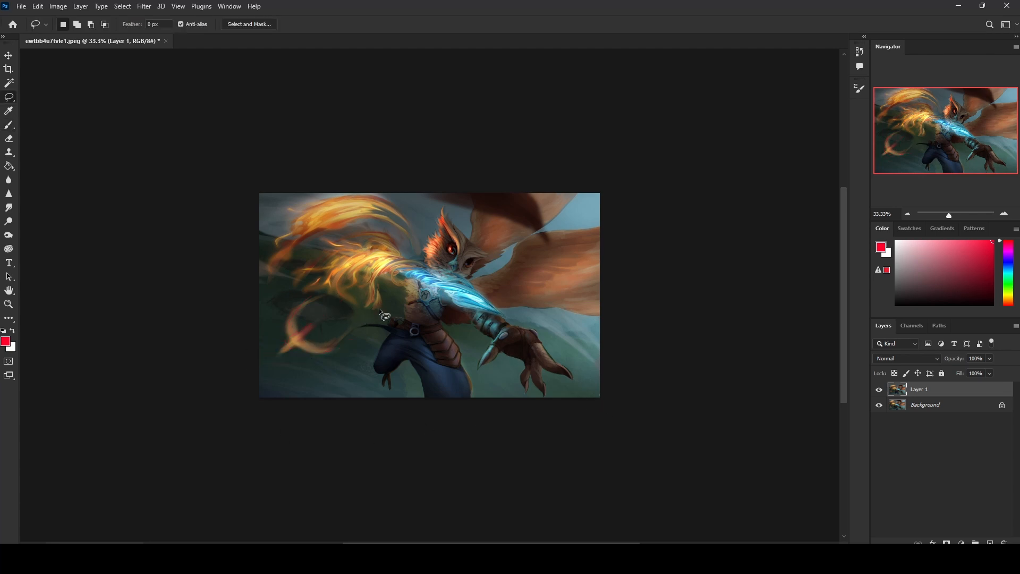
mouse_move(281, 301)
left_mouse_down()
mouse_move(312, 389)
mouse_move(378, 345)
left_mouse_up()
key("ctrl+j")
key("v")
left_click_drag(349, 275, 237, 380)
left_click_drag(334, 359, 316, 349)
left_click(525, 24)
Erase the visible edges around the copied crescent flame with a 600 px soft eraser
key("e")
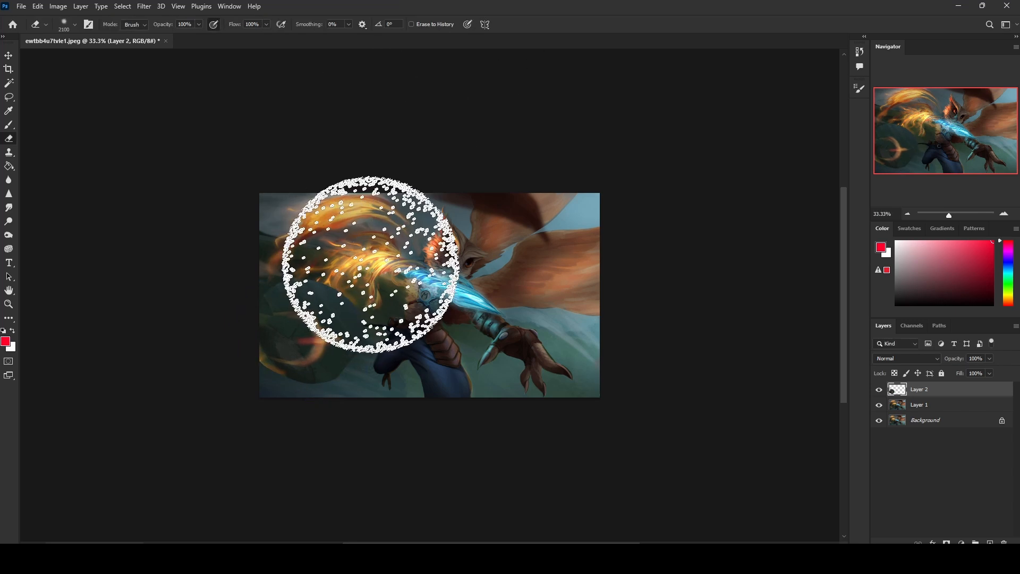
left_click_drag(371, 294, 262, 274)
key("bracketleft")
key("bracketleft")
key("bracketleft")
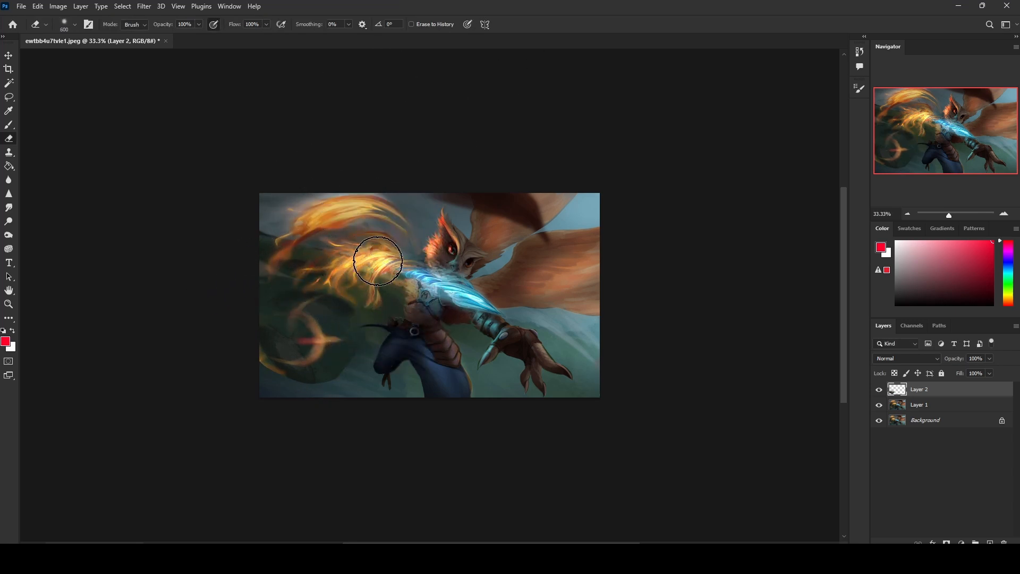
key("ctrl+z")
mouse_move(376, 285)
left_mouse_down()
mouse_move(224, 288)
mouse_move(295, 271)
mouse_move(230, 325)
mouse_move(282, 401)
mouse_move(300, 409)
mouse_move(294, 400)
mouse_move(366, 359)
mouse_move(381, 362)
mouse_move(382, 335)
left_mouse_up()
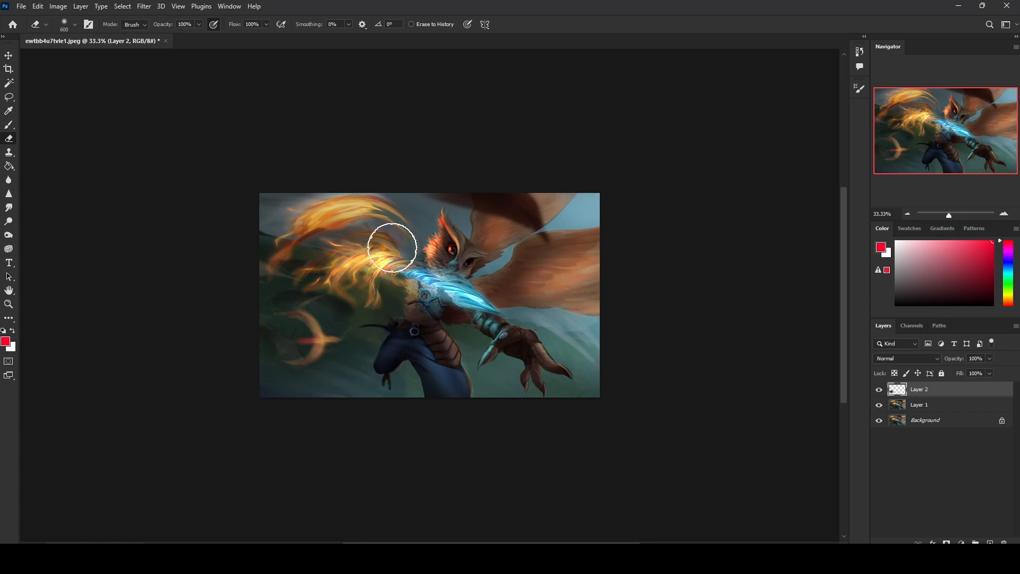
key("v")
left_click_drag(364, 280, 405, 311)
left_click_drag(236, 383, 189, 345)
left_click(474, 24)
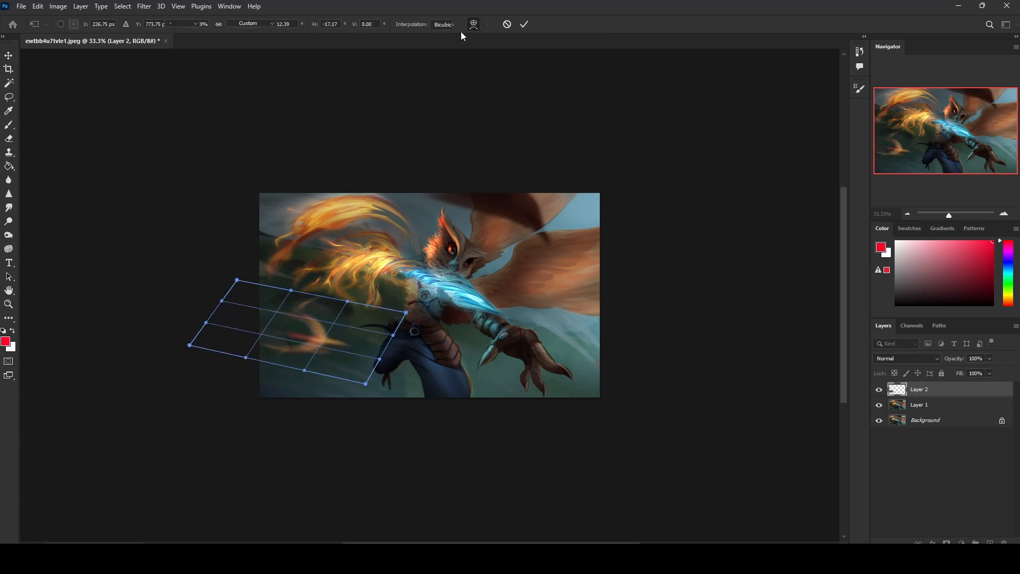
left_click_drag(313, 325, 319, 344)
key("ctrl+z")
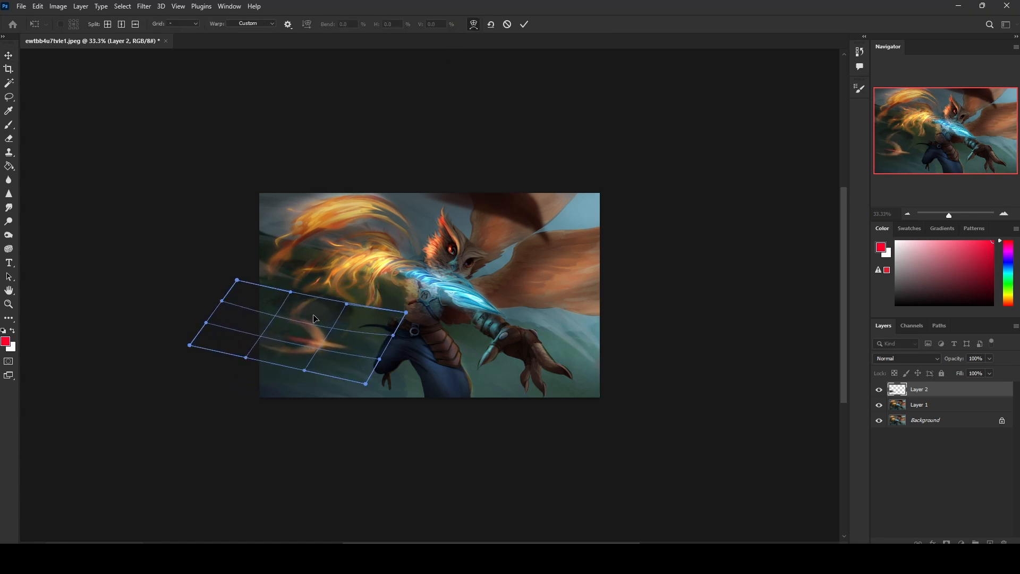
left_click(523, 25)
Warp the copied flame, bending its lower edge downward and its right side outward toward the owl's waist
left_click_drag(347, 347, 321, 382)
left_click(311, 275)
left_click(476, 25)
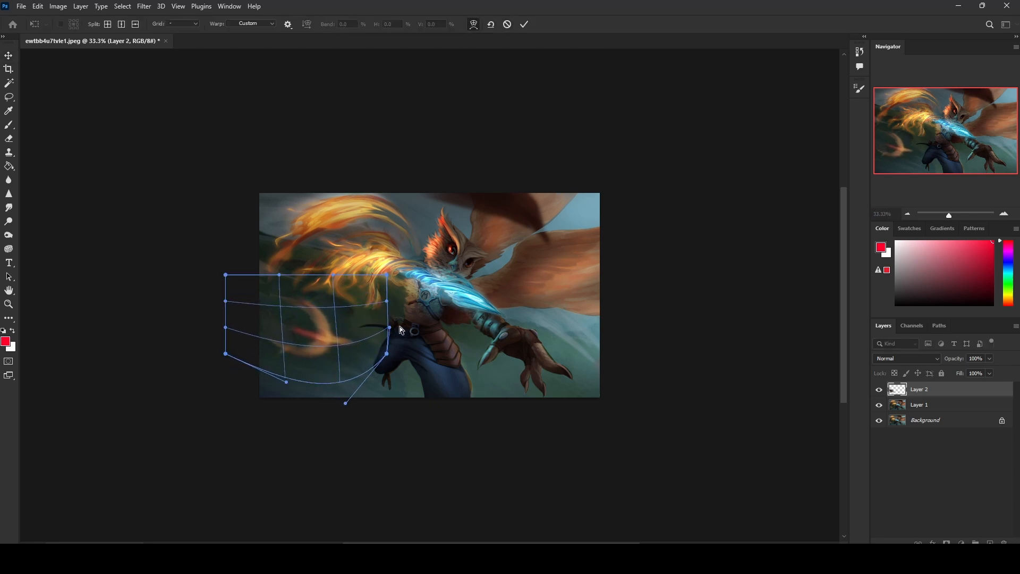
left_click_drag(400, 329, 455, 298)
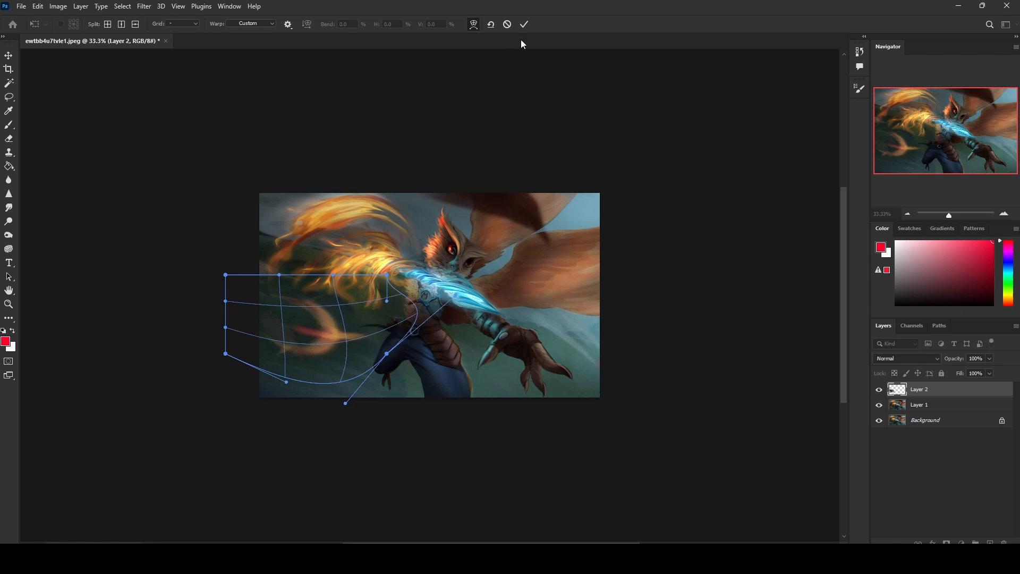
left_click(524, 25)
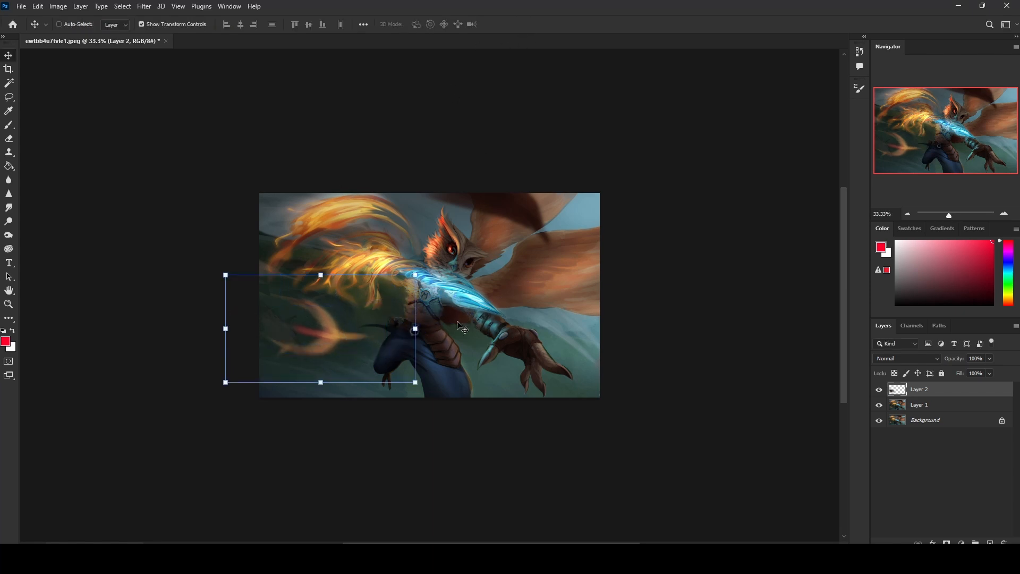
Compare the painting with the copied flame hidden, shift the flame down about 30 px and rotate it about 5°
key("m")
right_click(454, 281)
key("Escape")
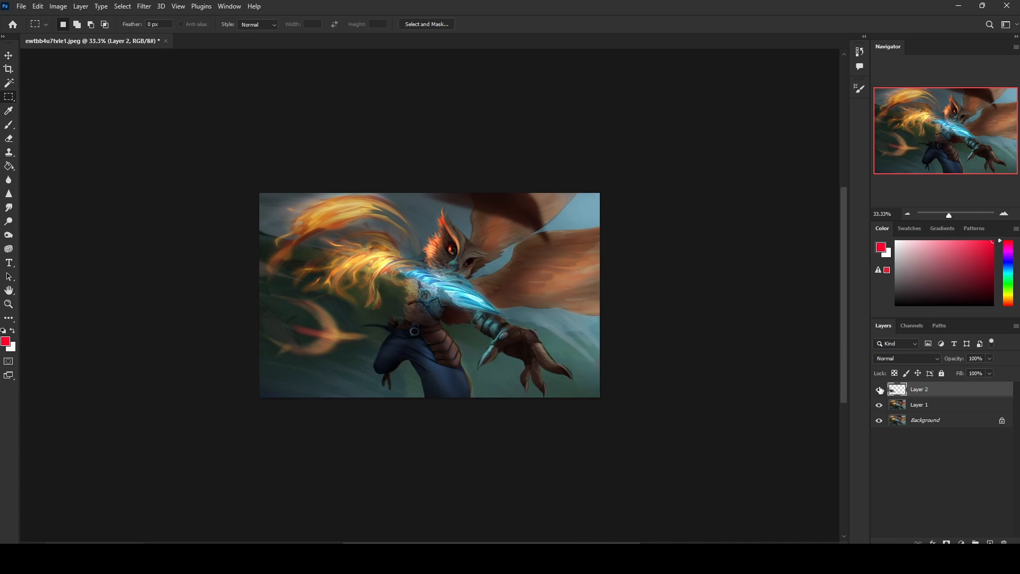
left_click(880, 391)
left_click(880, 391)
key("v")
left_click_drag(359, 339, 359, 344)
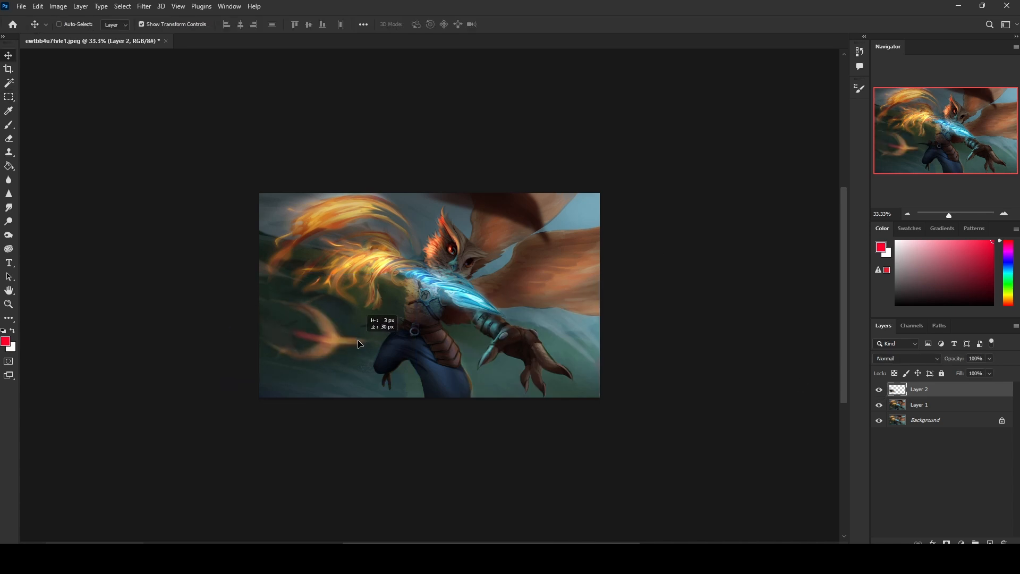
left_click_drag(367, 270, 379, 272)
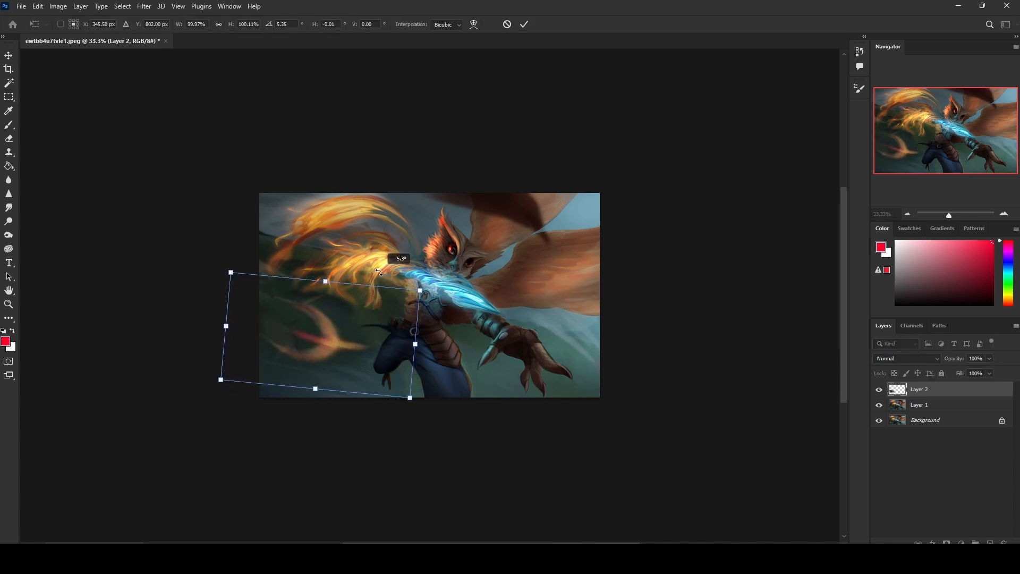
left_click(524, 24)
Sample a dark teal near the crescent flame and merge Layer 1 down into the background
left_click(942, 410)
key("b")
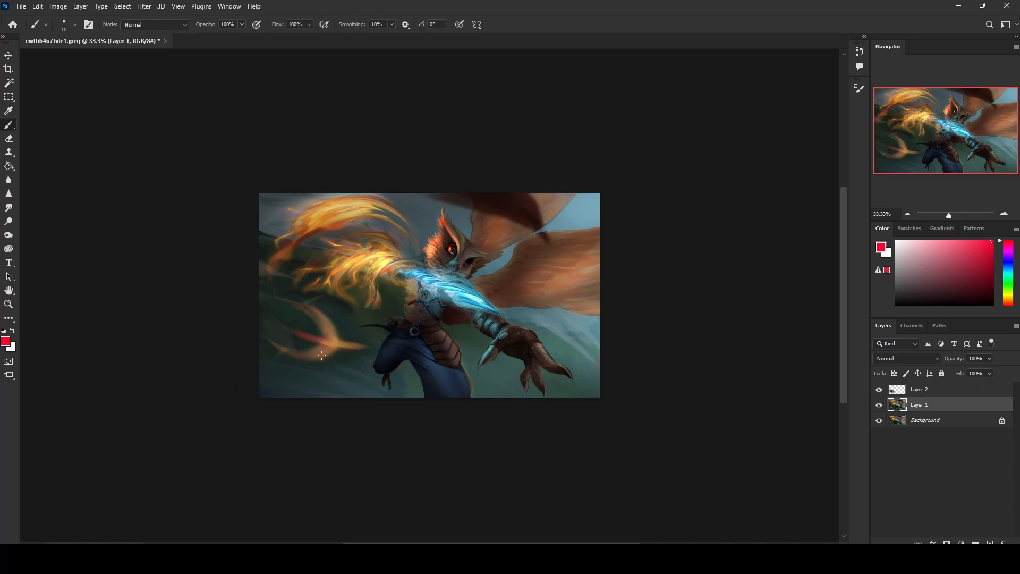
left_click(289, 362, "alt")
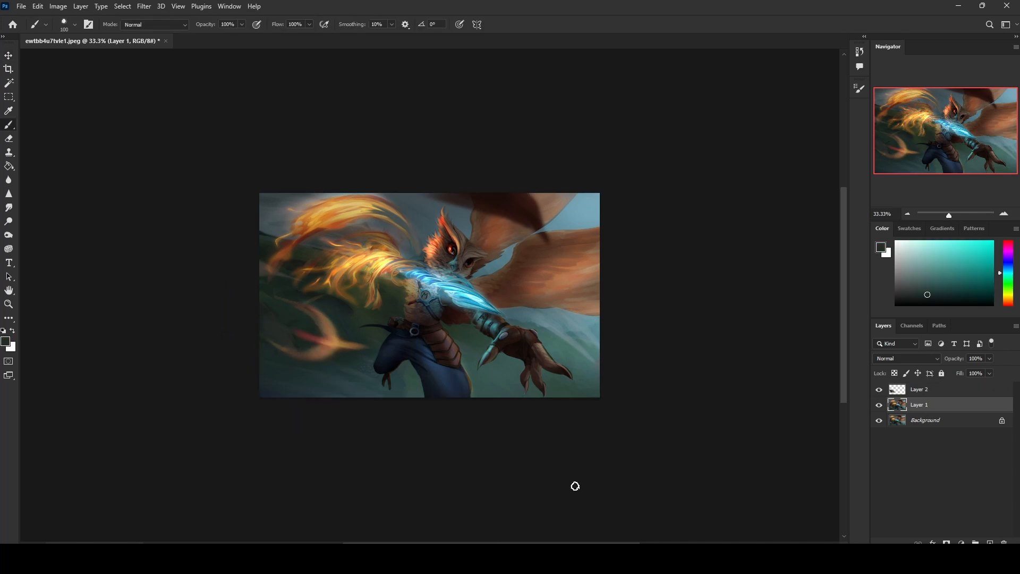
right_click(929, 404)
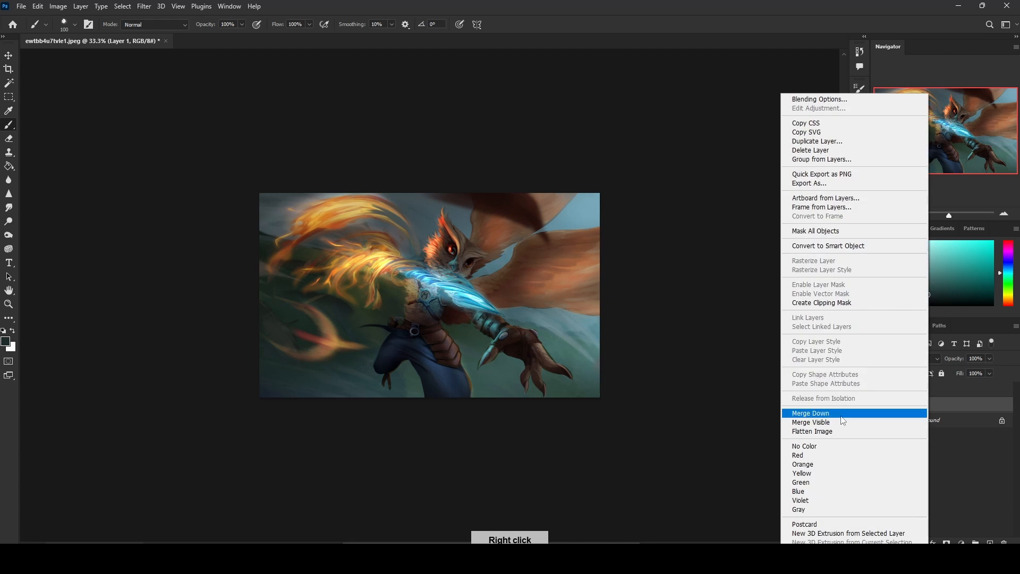
left_click(845, 414)
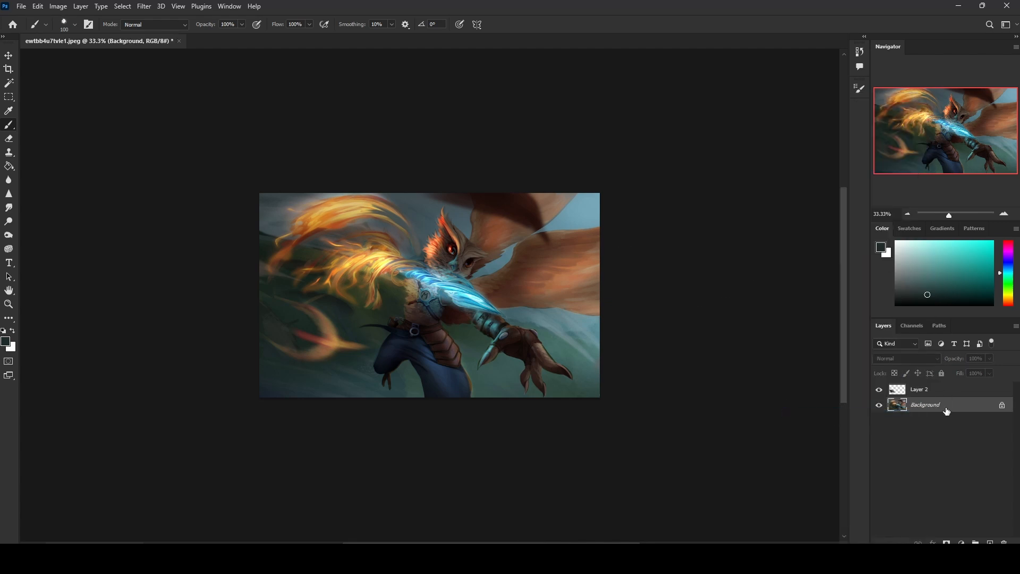
Brush along the upper edge of the lower wing using a reduced Dodge brush with its range on Highlights
left_click(6, 224)
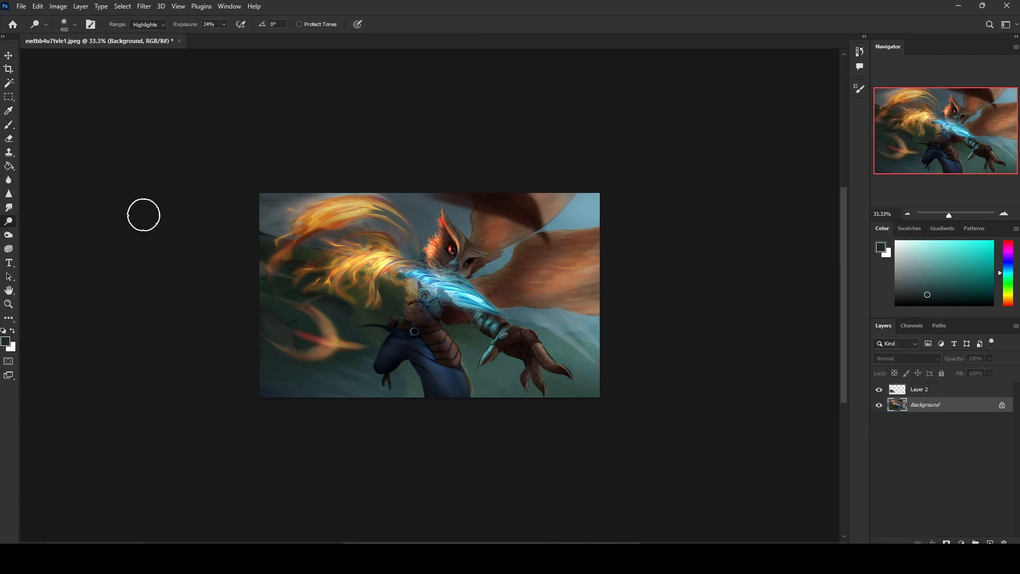
key("bracketleft")
key("bracketleft")
key("bracketleft")
key("bracketleft")
key("bracketleft")
key("bracketleft")
key("bracketleft")
left_click(224, 24)
left_click_drag(223, 36, 603, 157)
left_click_drag(603, 228, 573, 231)
Paint over the dark shape across the upper wing with the 80 px dry-oil brush in sampled browns and slate blue
key("b")
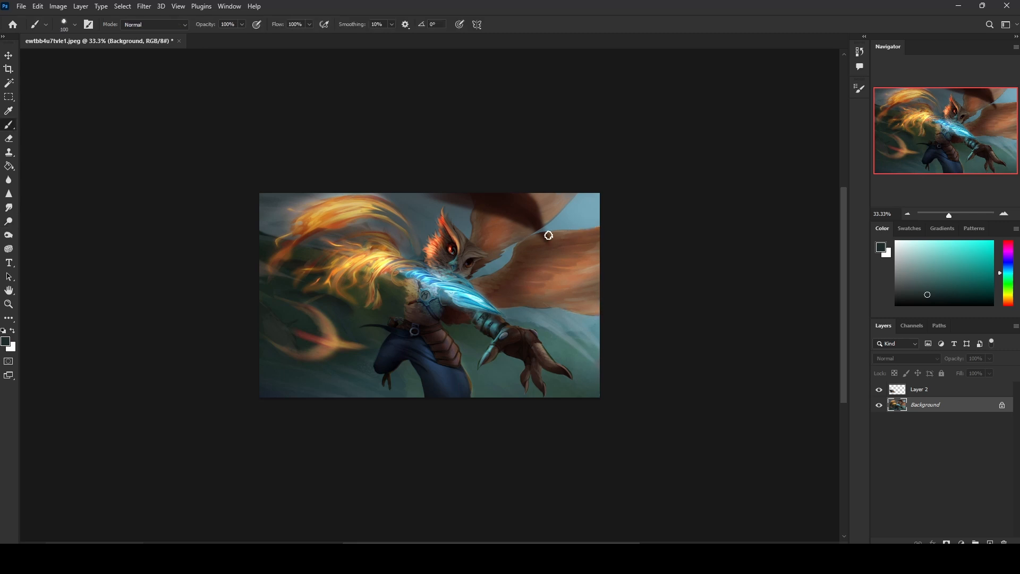
right_click(555, 212)
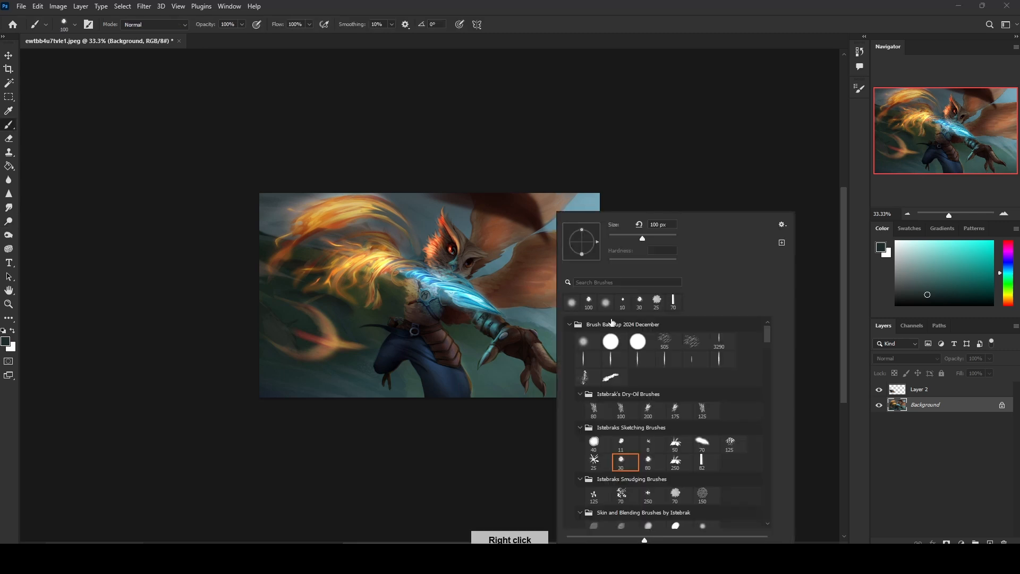
double_click(593, 409)
left_click(485, 220, "alt")
mouse_move(484, 207)
left_mouse_down()
mouse_move(520, 192)
mouse_move(504, 191)
mouse_move(500, 218)
mouse_move(545, 215)
mouse_move(486, 215)
left_mouse_up()
left_click(550, 204, "alt")
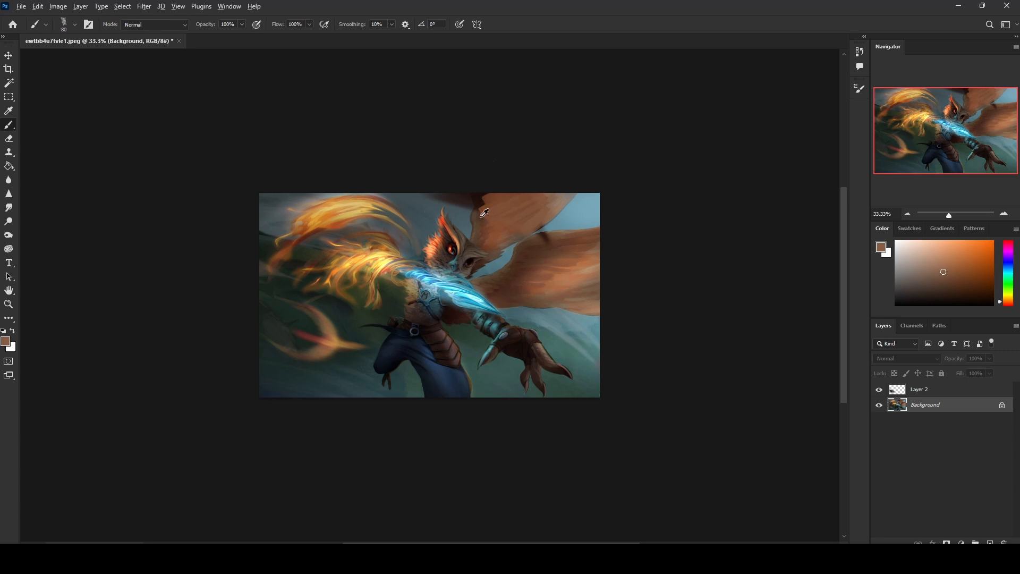
left_click(478, 216, "alt")
left_click(464, 209, "alt")
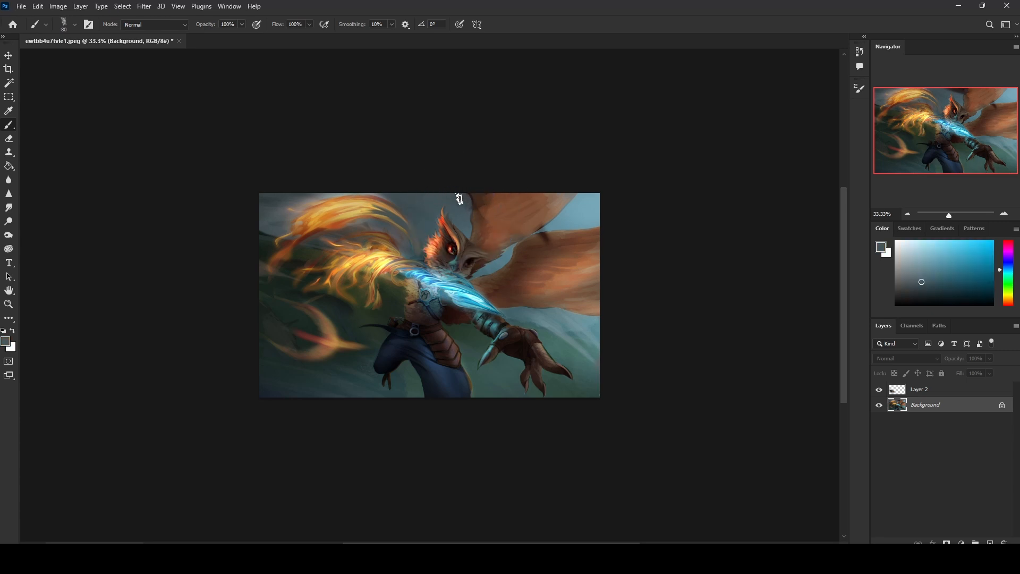
Repaint the dark spot and shading near the lower wing's upper edge with brown tones sampled from the feathers
left_click(557, 237, "alt")
left_click(535, 227, "alt")
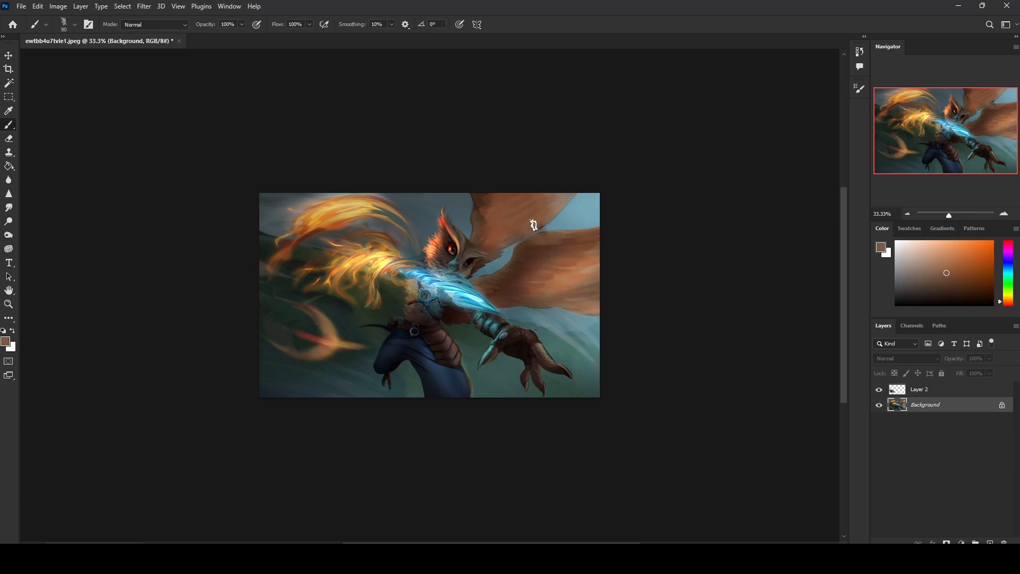
left_click(555, 245, "alt")
left_click(541, 247, "alt")
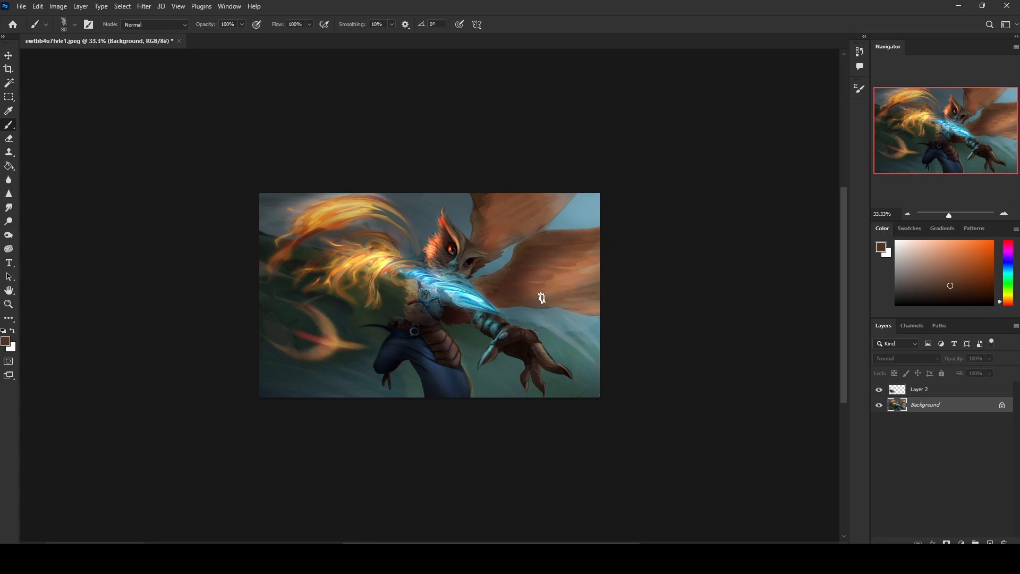
Outline a jagged feather edge along the lower wing's underside with the Lasso and paint feather tips there using brown tones sampled from the wing
key("l")
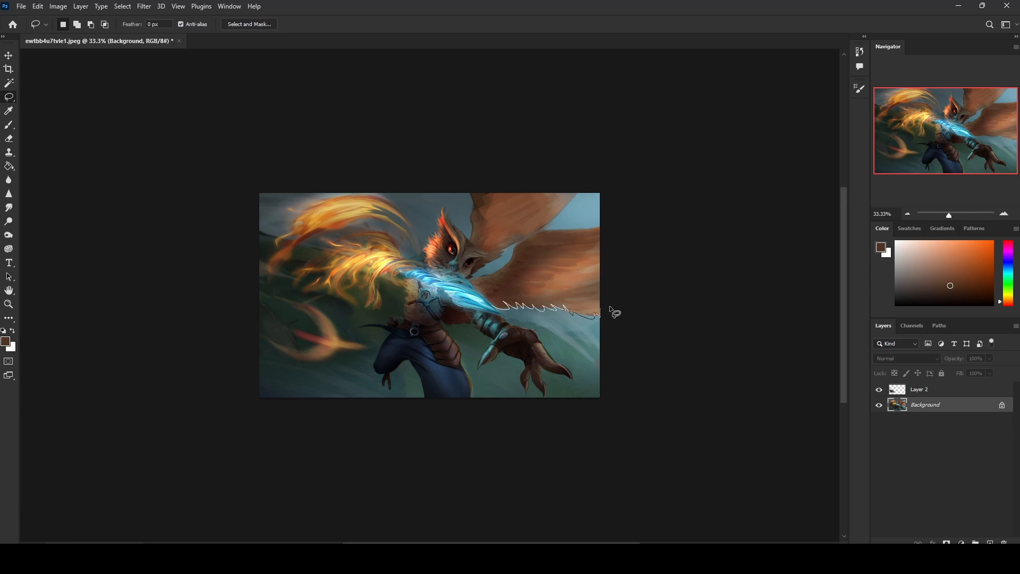
left_click_drag(614, 313, 624, 321)
key("b")
left_click(546, 296, "alt")
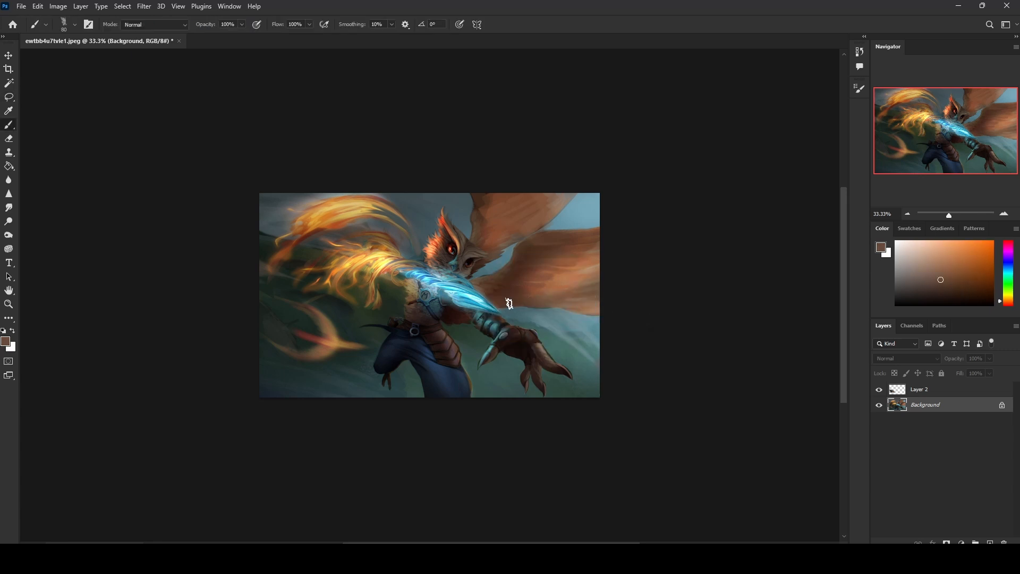
left_click(496, 305, "alt")
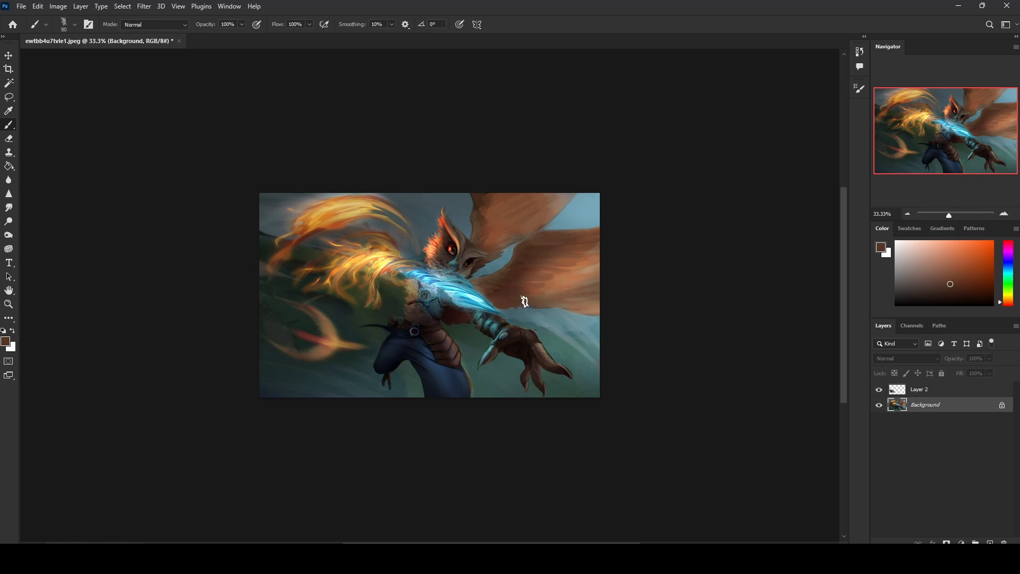
left_click(544, 301, "alt")
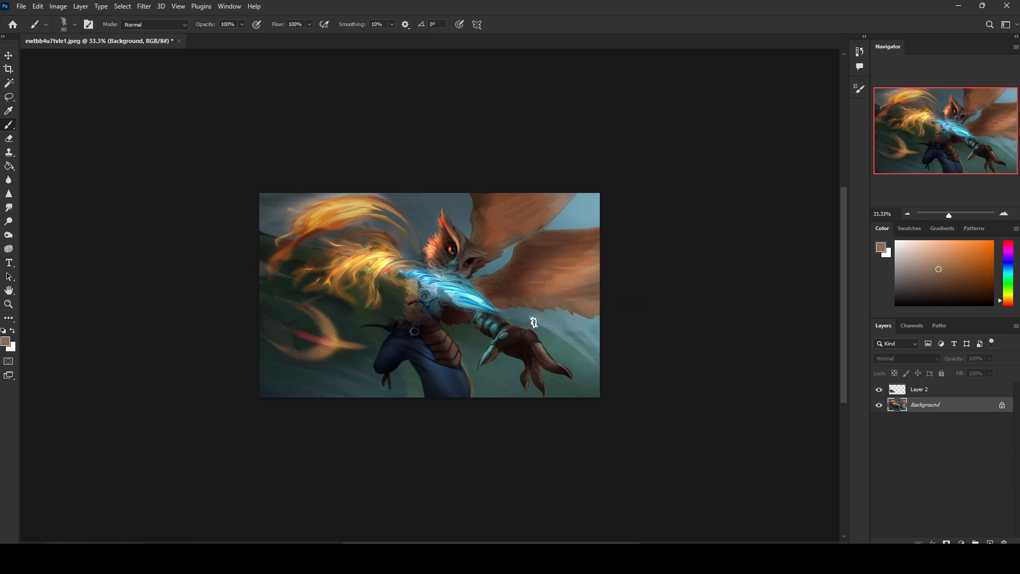
left_click(513, 290, "alt")
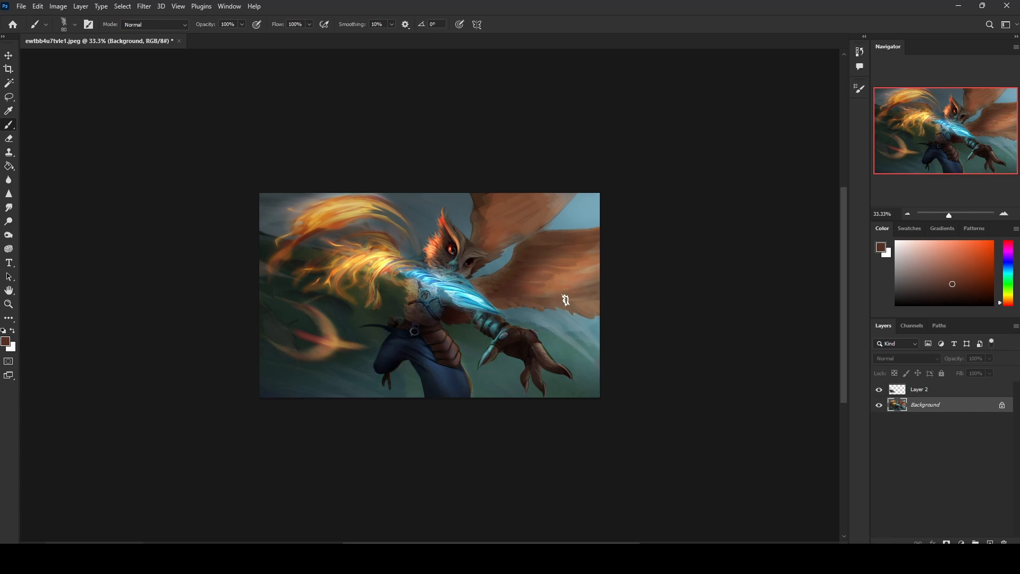
left_click(580, 279, "alt")
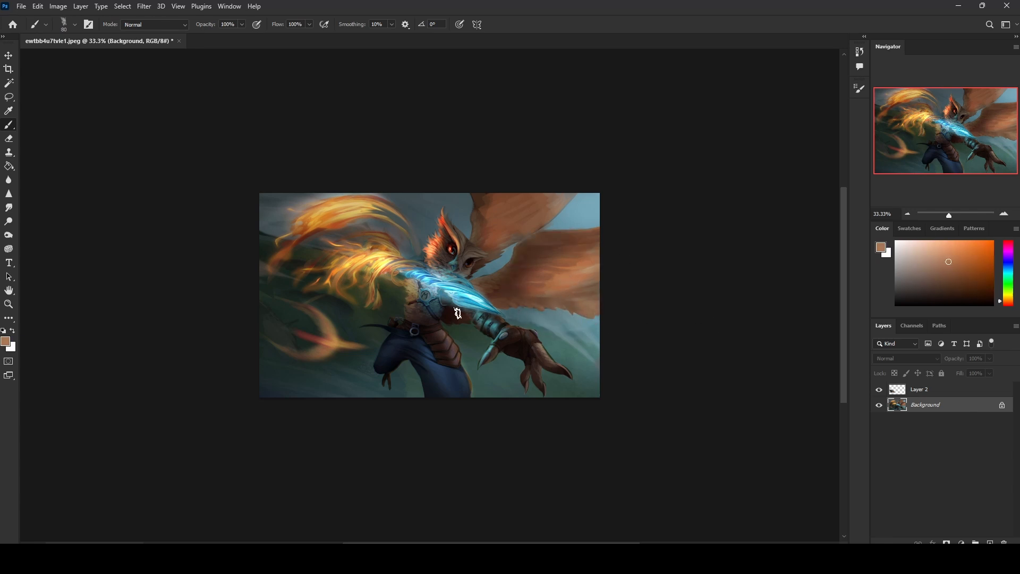
Clear the feather selection and merge Layer 2 down into the background
key("m")
right_click(552, 279)
left_click(606, 286)
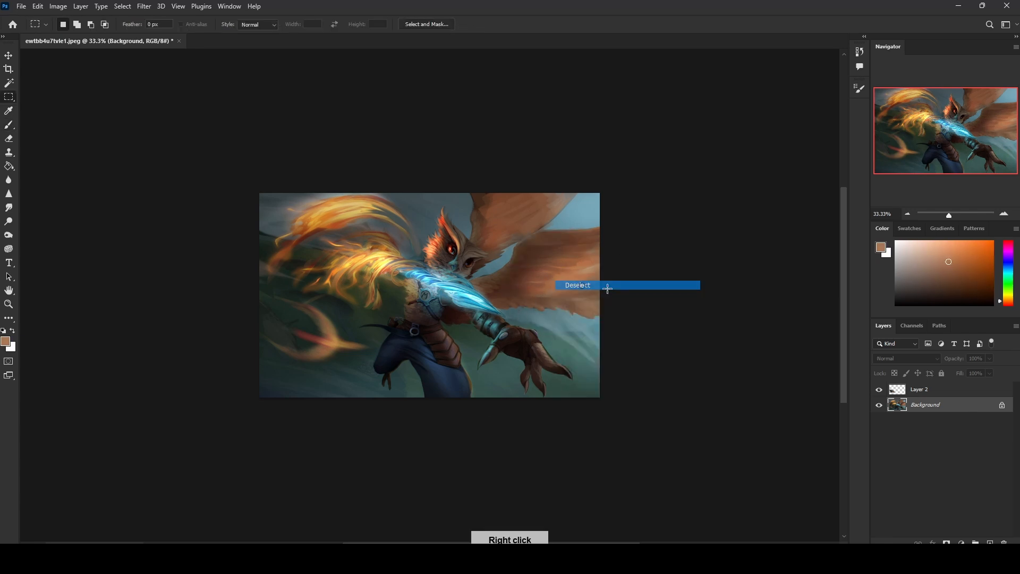
right_click(924, 390)
left_click(844, 413)
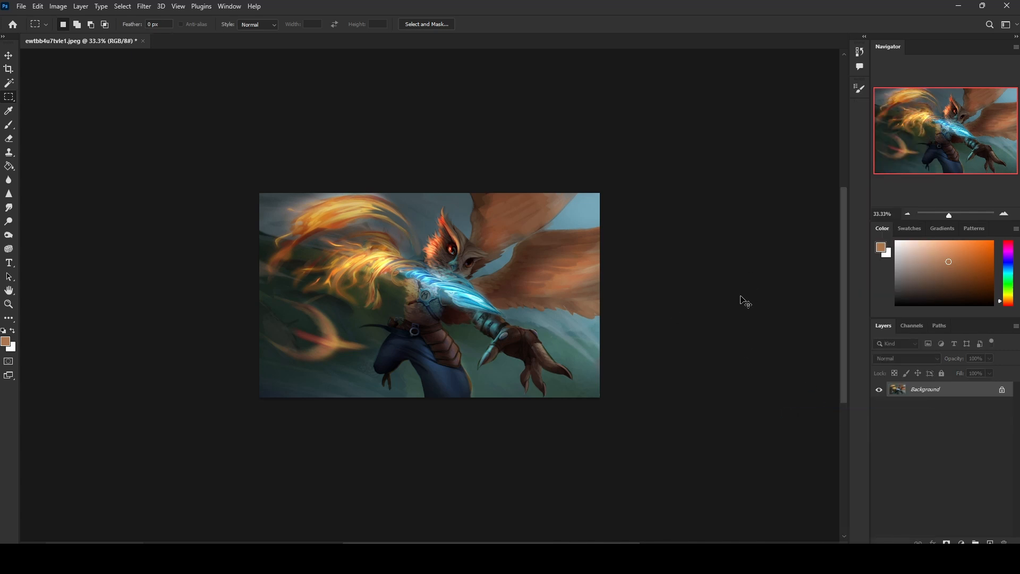
Duplicate the background and set the copy's lightness to -30 with Hue/Saturation
key("ctrl+j")
key("ctrl+u")
left_click_drag(767, 423, 752, 426)
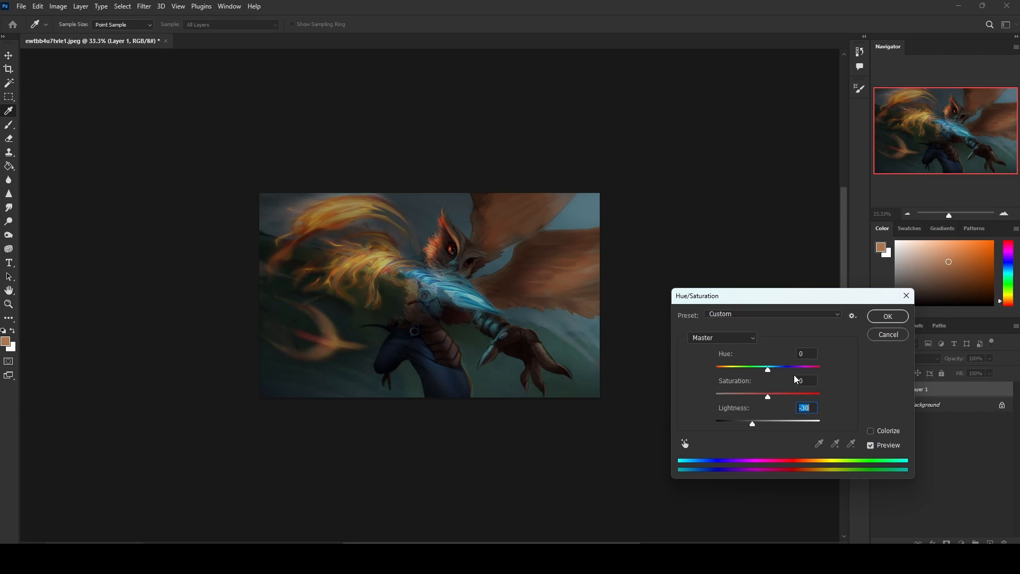
left_click(888, 316)
Erase the darkened layer over the flame and figure with a soft eraser enlarged up to 3300 px, leaving the outer areas dark
key("e")
right_click(494, 254)
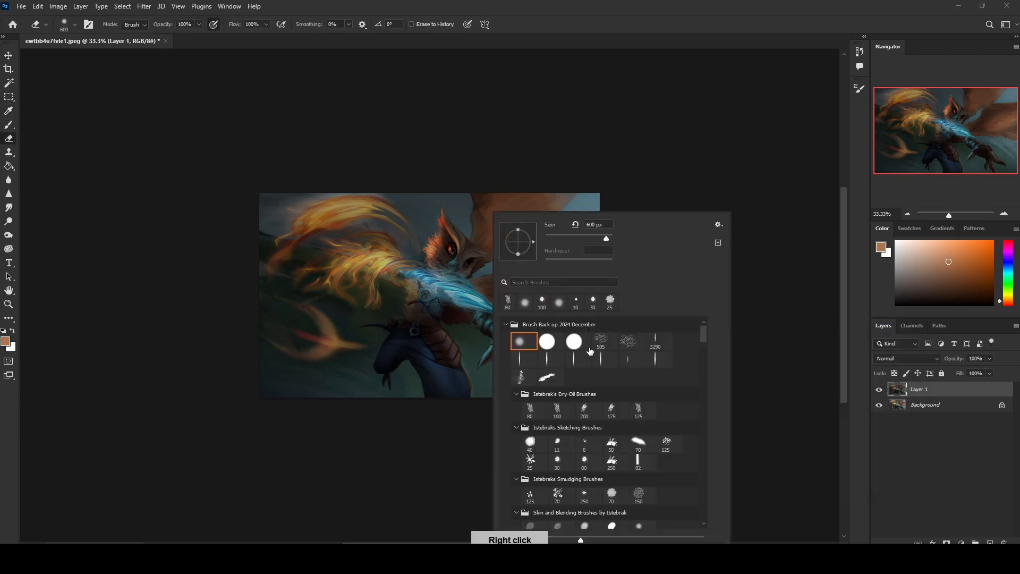
left_click(720, 139)
key("bracketright")
key("bracketright")
key("bracketright")
key("bracketright")
key("bracketright")
key("bracketright")
key("bracketright")
key("bracketright")
key("bracketright")
key("bracketright")
key("bracketright")
key("bracketright")
key("bracketright")
key("bracketright")
key("bracketright")
key("bracketright")
key("bracketright")
key("bracketright")
key("bracketright")
key("bracketright")
key("bracketright")
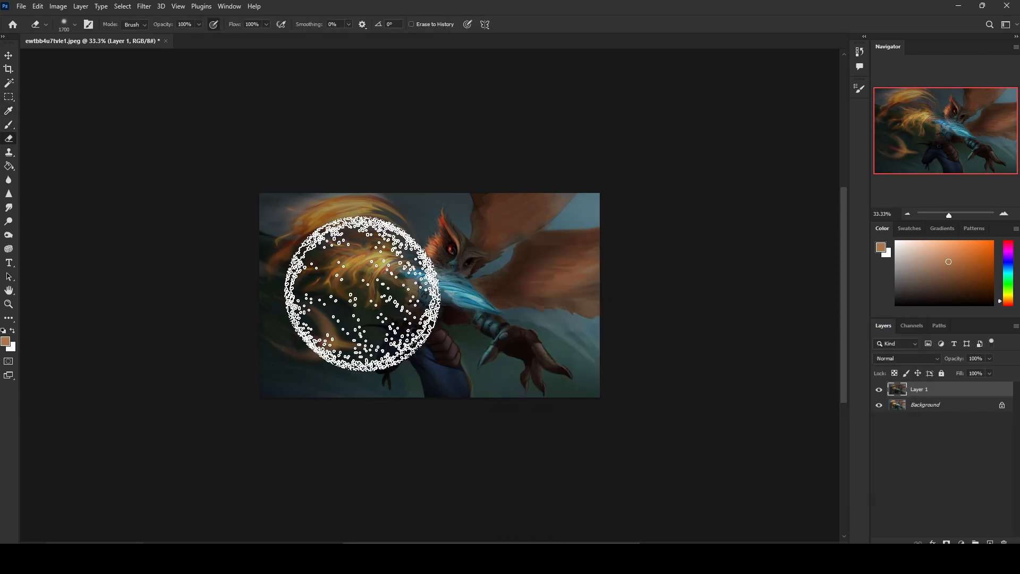
left_click(369, 280)
key("bracketleft")
key("bracketleft")
key("bracketleft")
key("bracketleft")
key("bracketleft")
key("bracketleft")
key("bracketleft")
key("bracketleft")
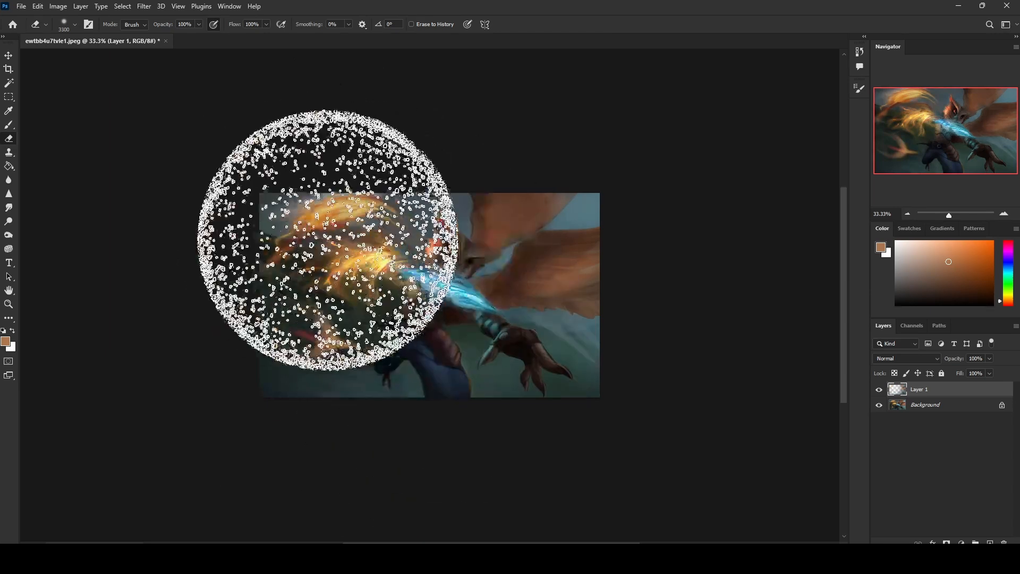
Compare the painting with and without the darkened layer, and merge that layer down into the background
left_click(879, 405)
left_click(880, 405)
left_click(879, 390)
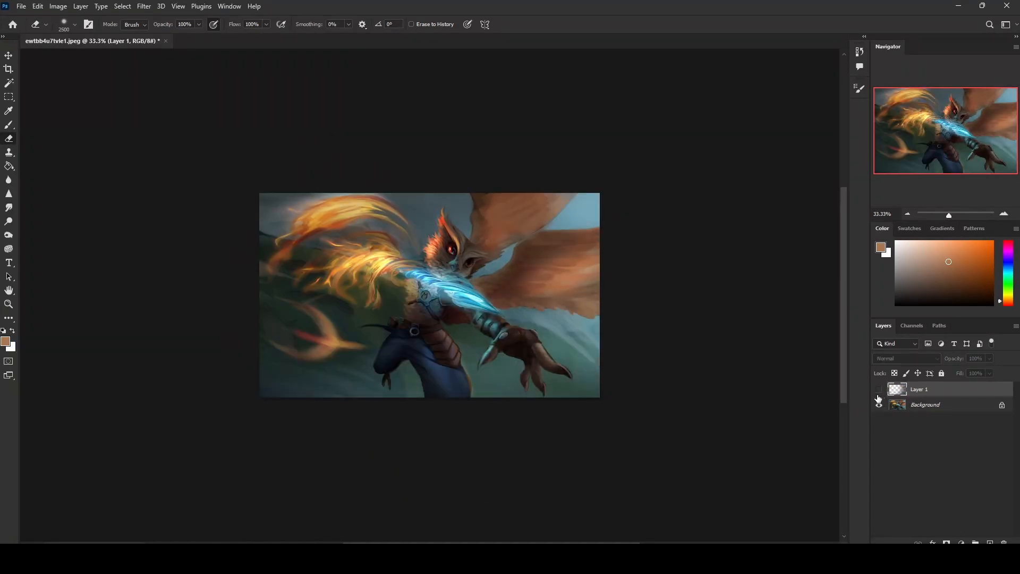
left_click(879, 390)
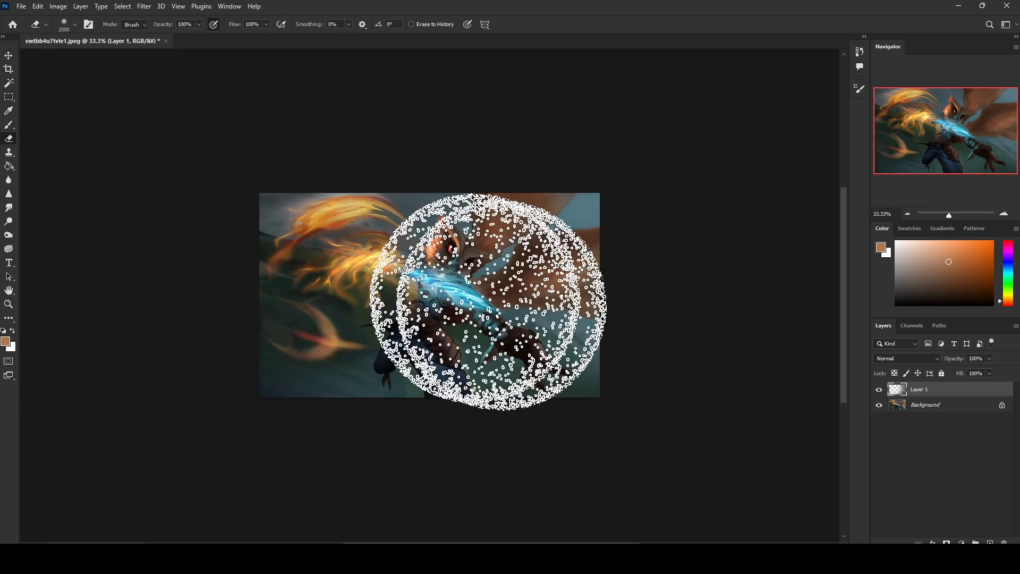
right_click(951, 391)
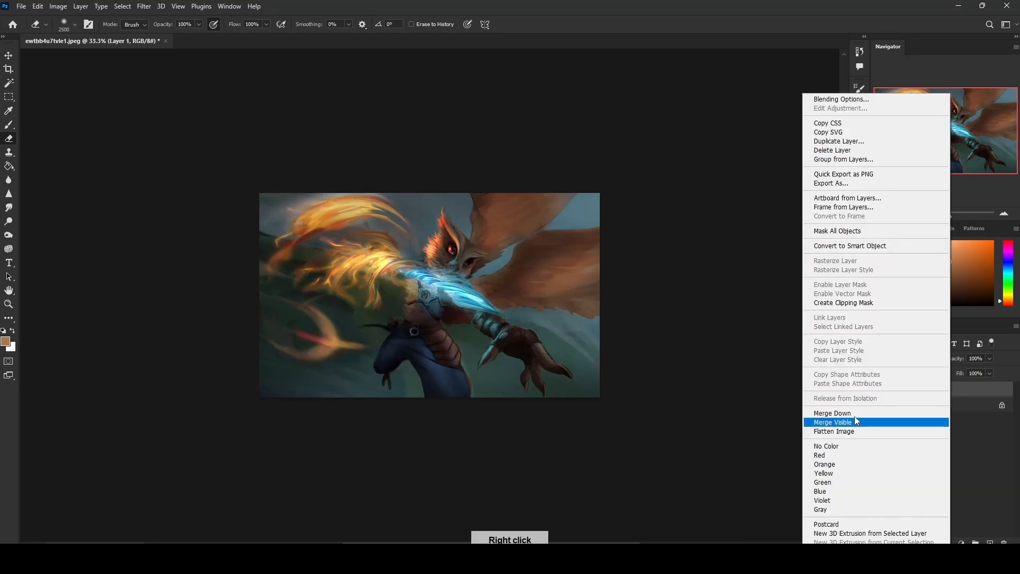
left_click(857, 413)
Duplicate the merged background and lower the copy's lightness with Hue/Saturation
key("ctrl+z")
key("ctrl+u")
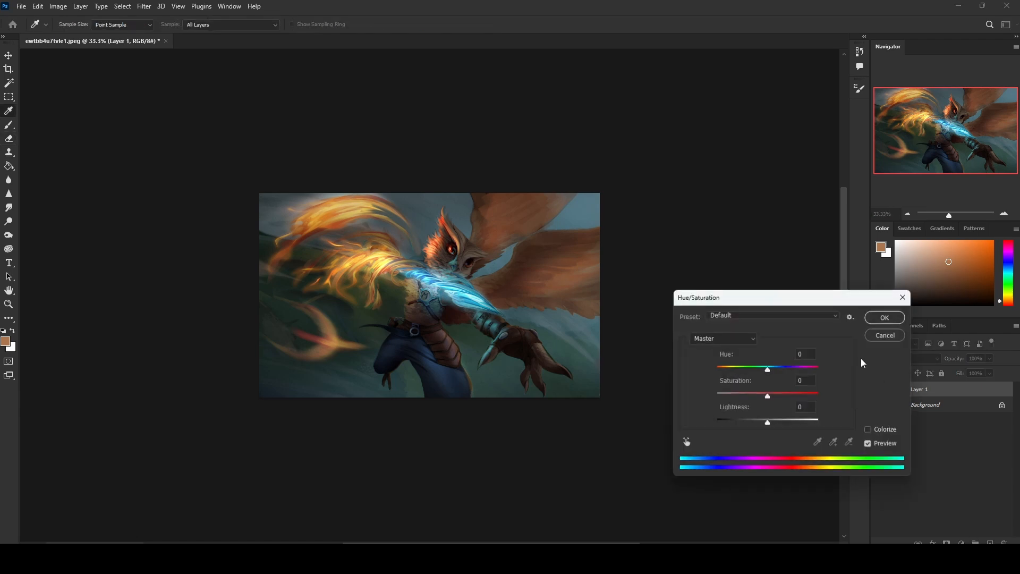
left_click_drag(768, 423, 757, 423)
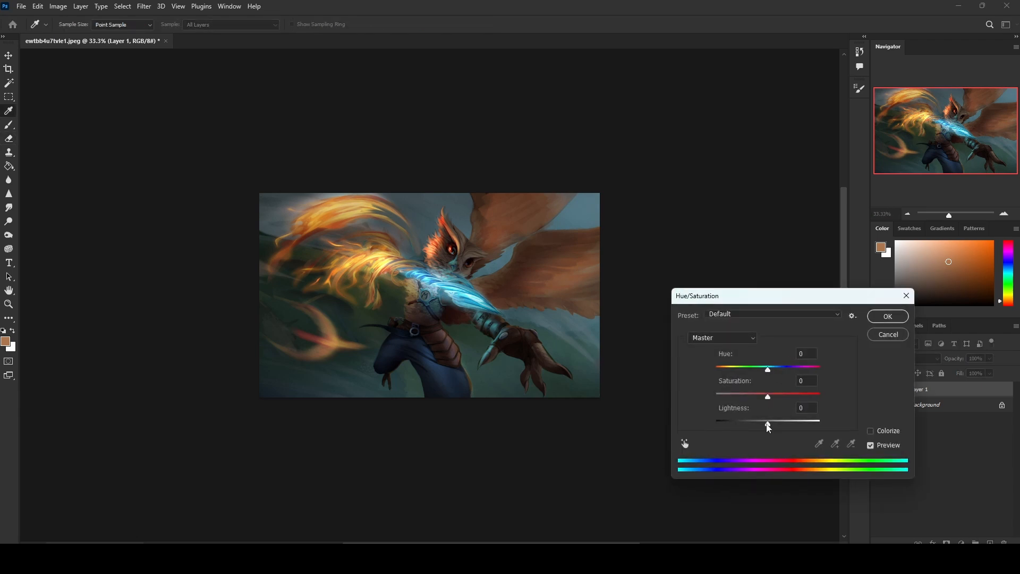
left_click(887, 317)
Erase the second darkened layer over the flame, owl head and glowing arm with a soft eraser reduced to 1100 px
left_click(404, 267)
key("bracketleft")
key("bracketleft")
key("bracketleft")
key("bracketleft")
key("bracketleft")
mouse_move(381, 259)
left_mouse_down()
mouse_move(401, 275)
mouse_move(380, 281)
mouse_move(387, 255)
left_mouse_up()
key("bracketleft")
key("bracketleft")
key("bracketleft")
key("bracketleft")
key("bracketleft")
key("bracketleft")
key("bracketleft")
key("bracketleft")
key("bracketleft")
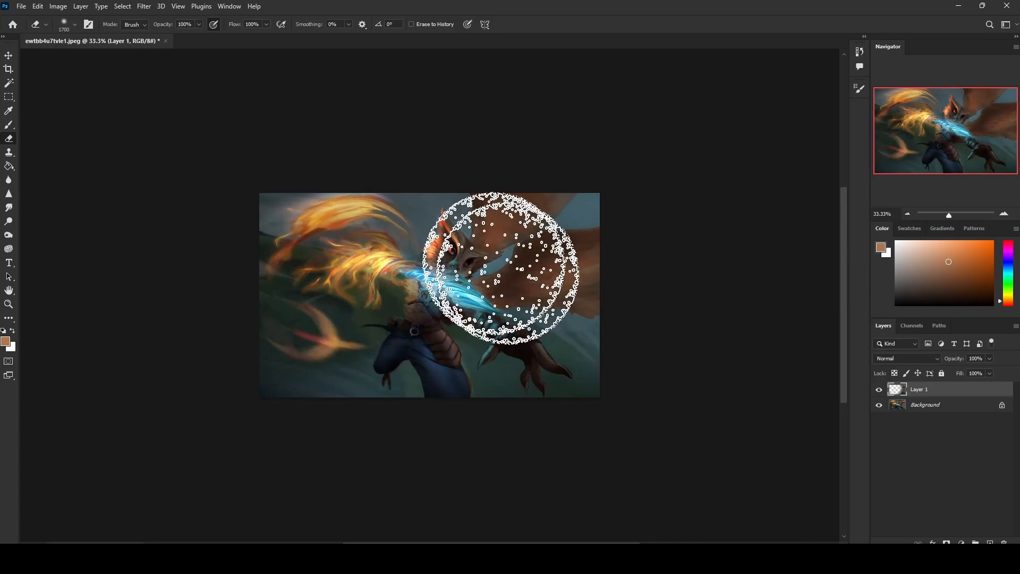
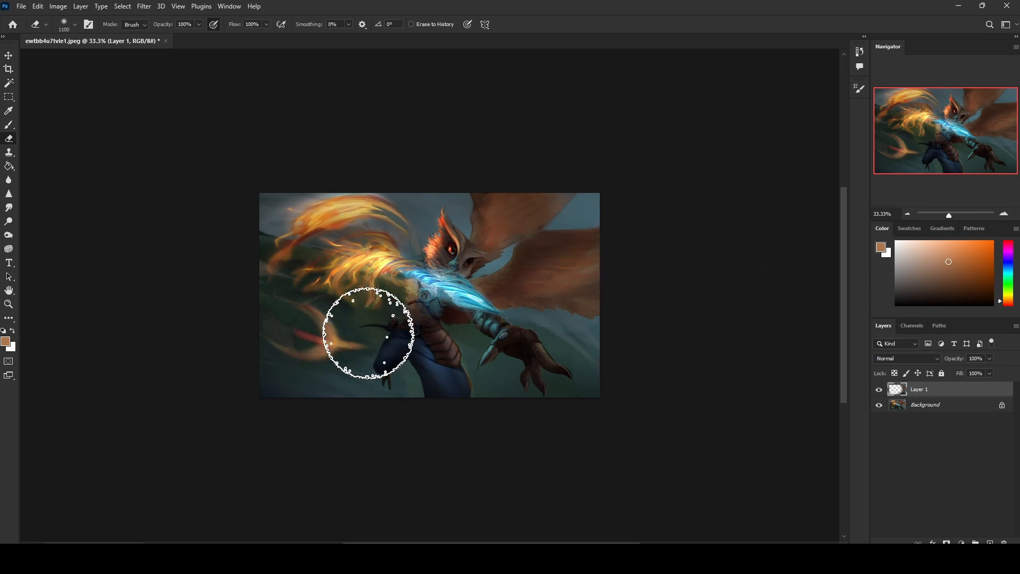
Toggle the second darkened layer to compare its effect, and merge it down into the background
left_click(878, 391)
left_click(879, 391)
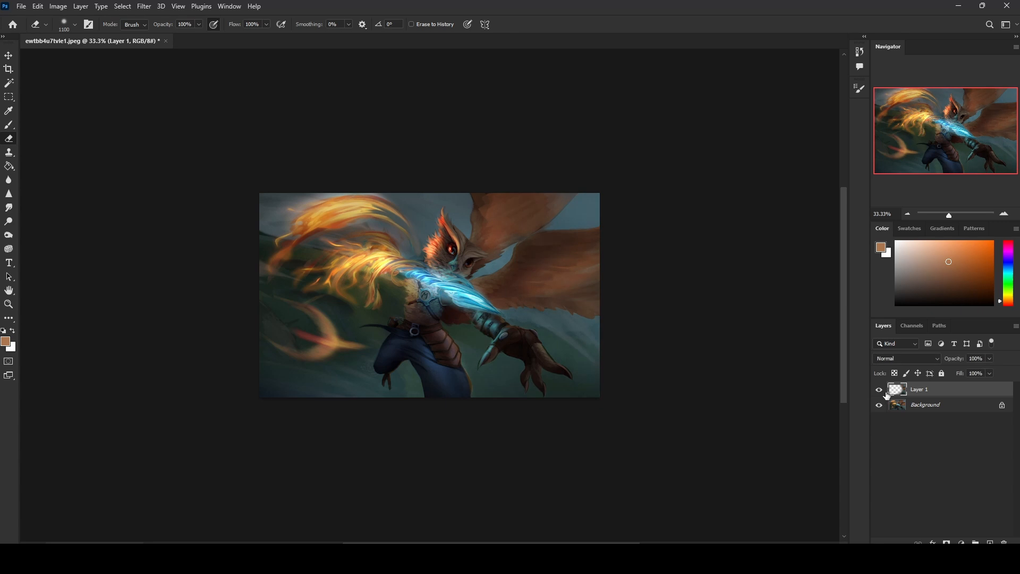
right_click(904, 384)
left_click(832, 413)
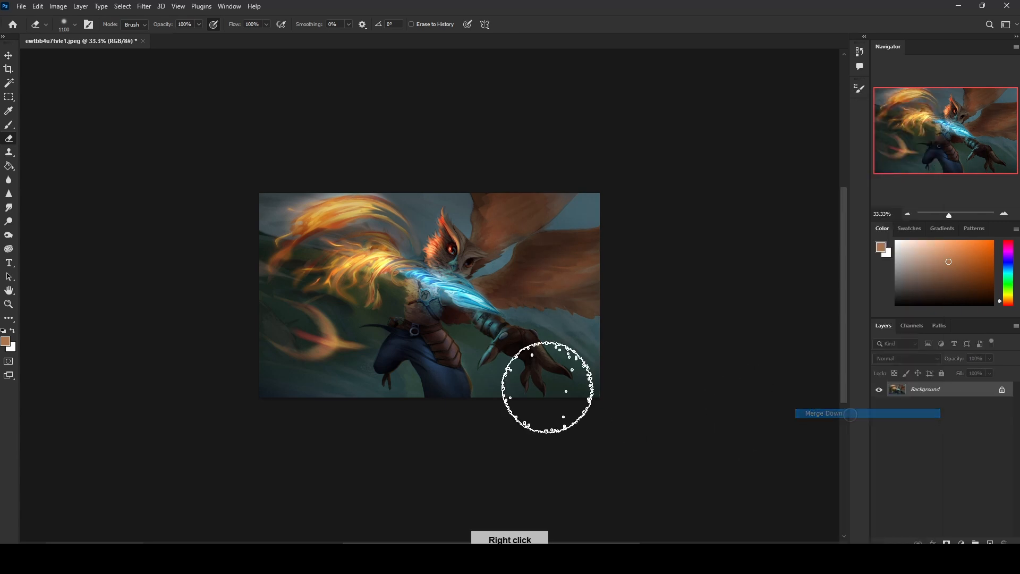
Darken the painting's lower right corner using a 1500 px Burn brush on Midtones with exposure raised to 55%
left_click(8, 236)
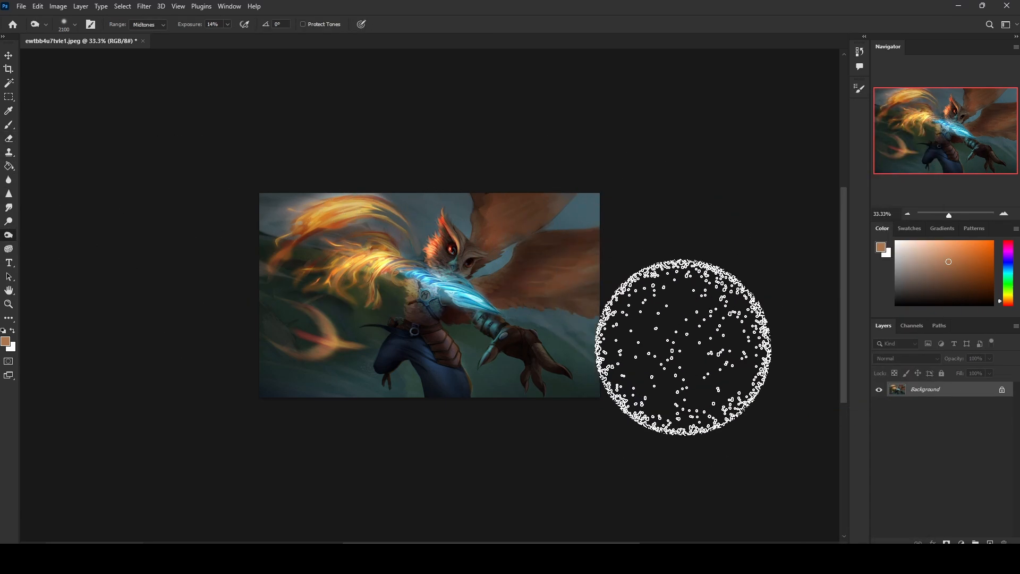
key("bracketleft")
key("bracketleft")
key("bracketleft")
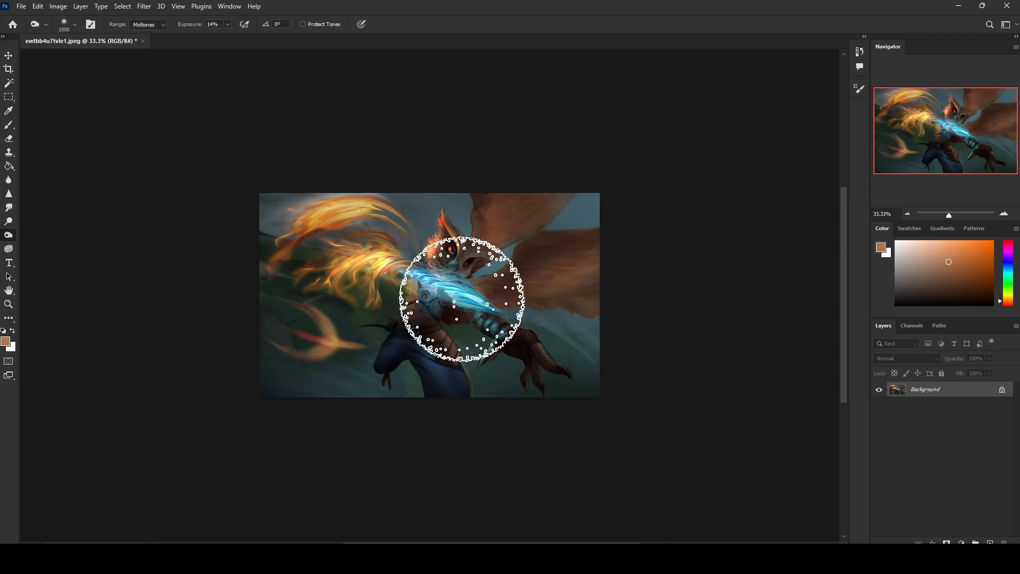
left_click_drag(232, 29, 248, 39)
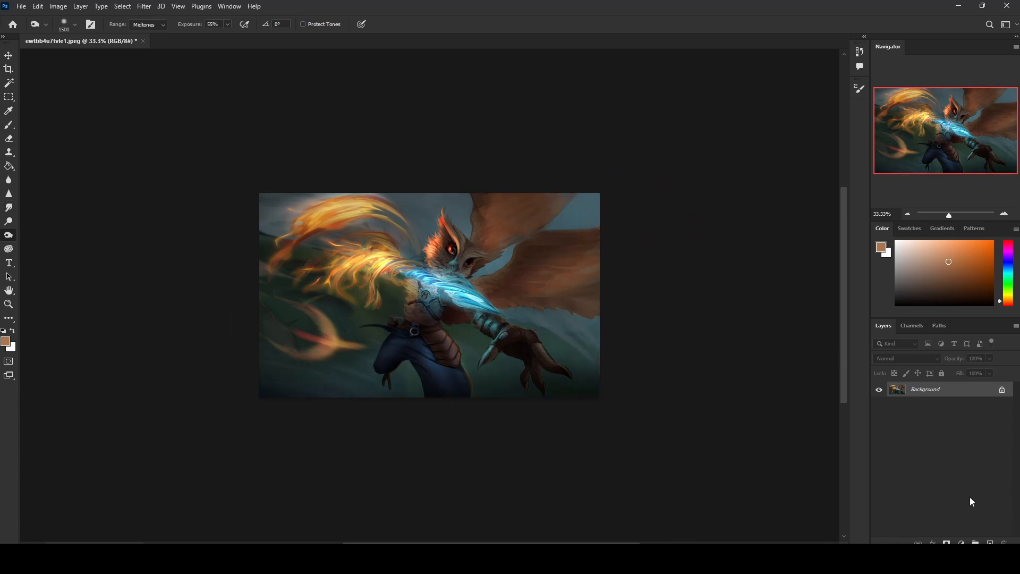
Add an empty layer above the painting and duplicate the background beneath it
left_click(991, 542)
left_click(932, 409)
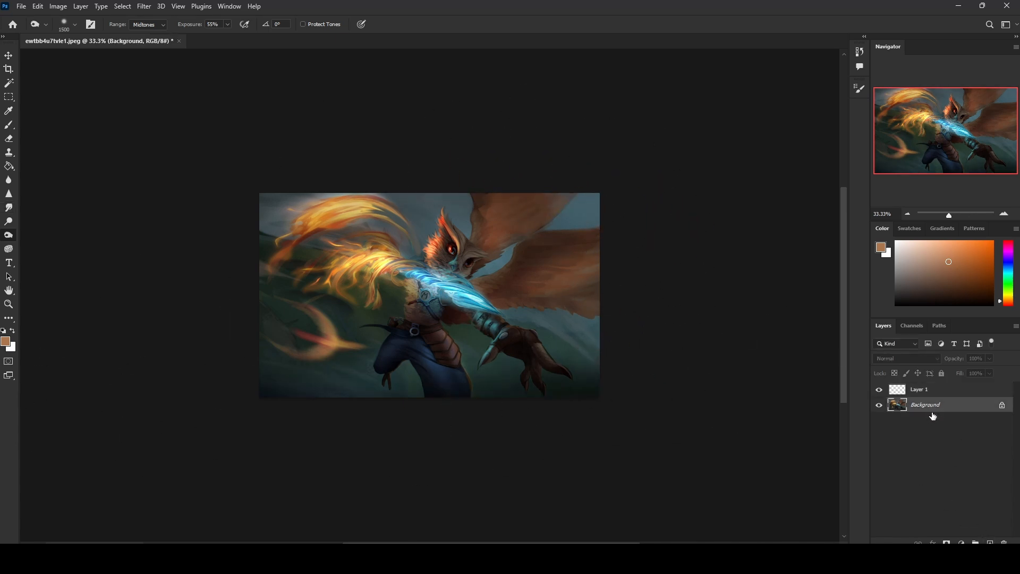
key("ctrl+j")
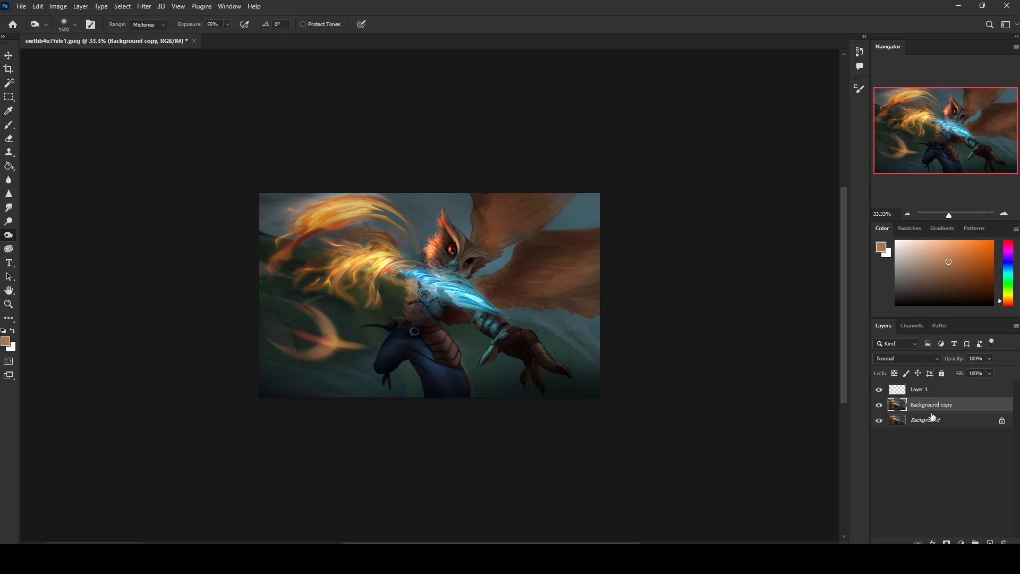
Tint the entire background copy blue-violet using a 3000 px soft round brush in Color mode
left_click(1007, 262)
left_click(972, 263)
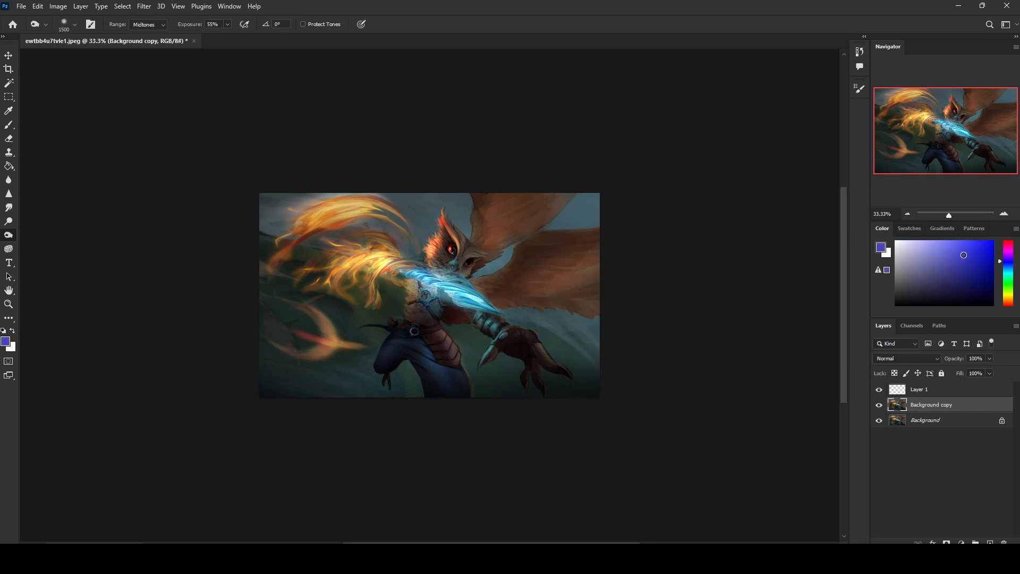
key("b")
right_click(483, 228)
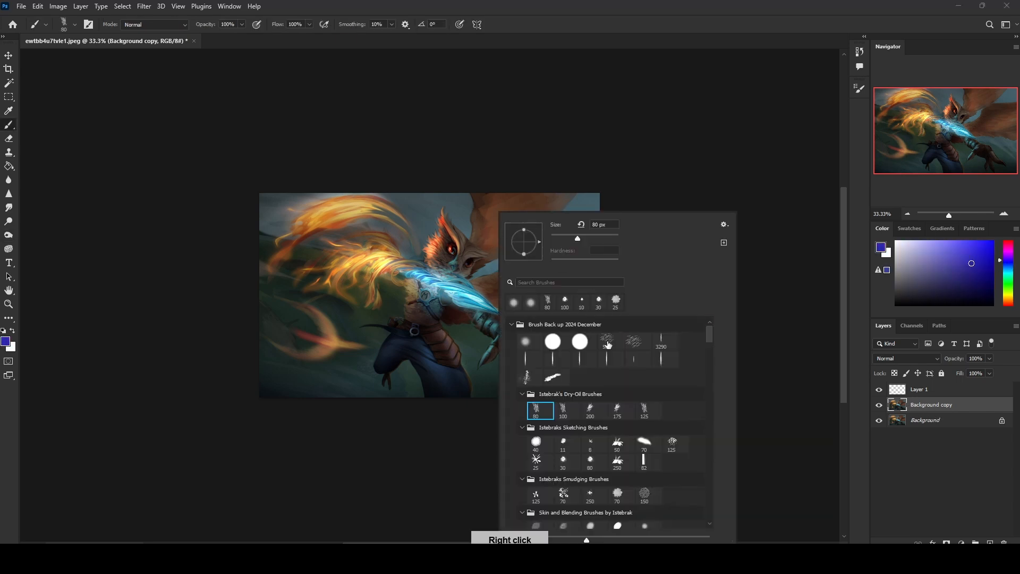
double_click(526, 342)
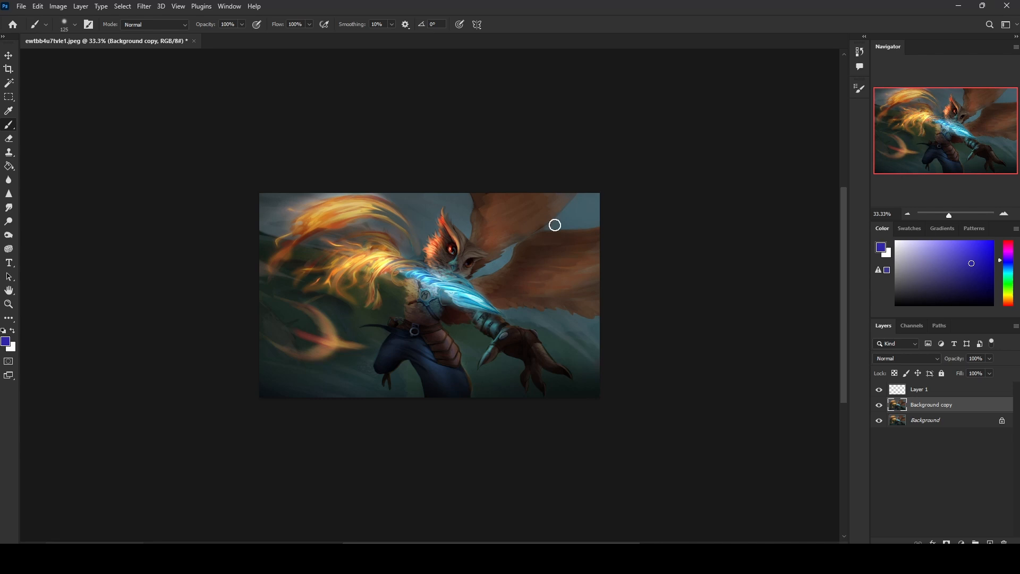
left_click(144, 25)
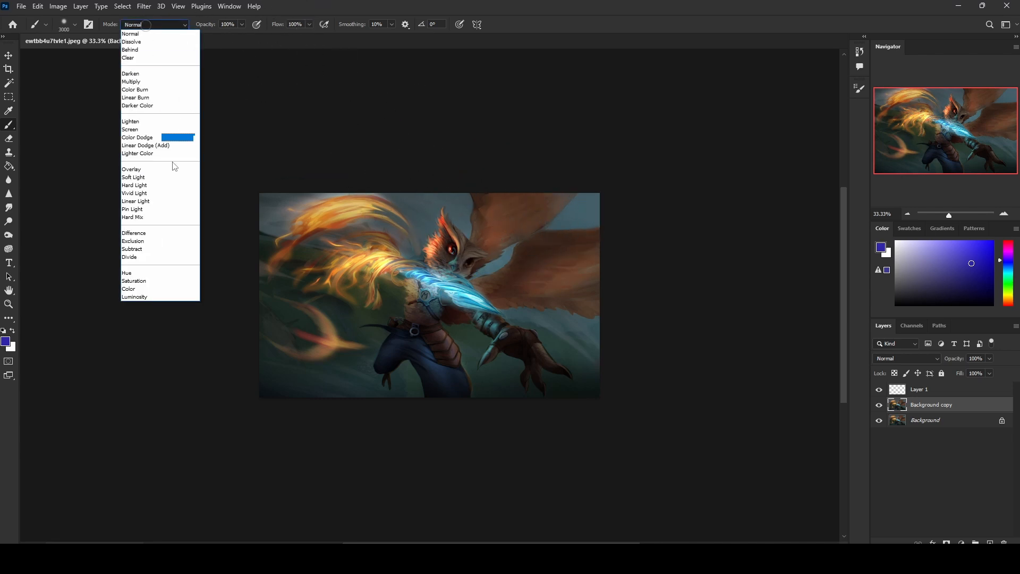
left_click(149, 289)
mouse_move(537, 330)
left_mouse_down()
mouse_move(666, 187)
mouse_move(542, 491)
left_mouse_up()
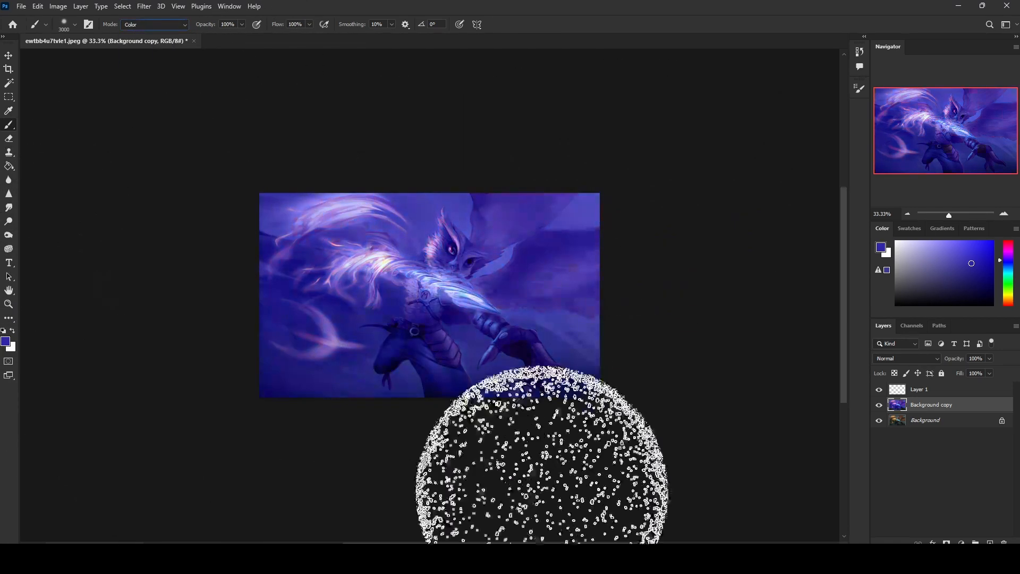
Shift the tinted copy's hue by -22 and reduce its fill to 50%
key("ctrl+u")
left_click_drag(770, 367, 757, 374)
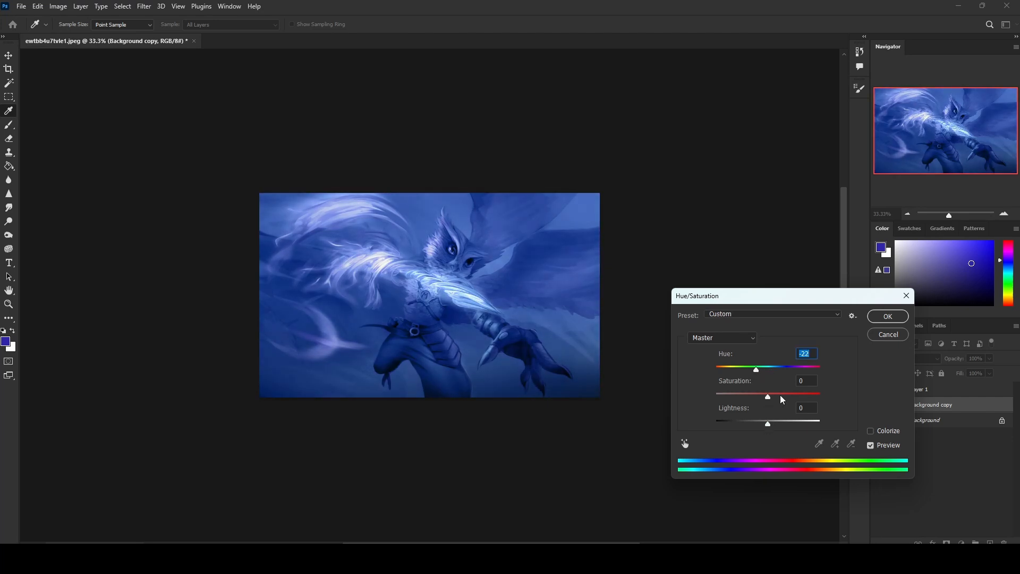
left_click(879, 318)
left_click_drag(969, 387, 966, 389)
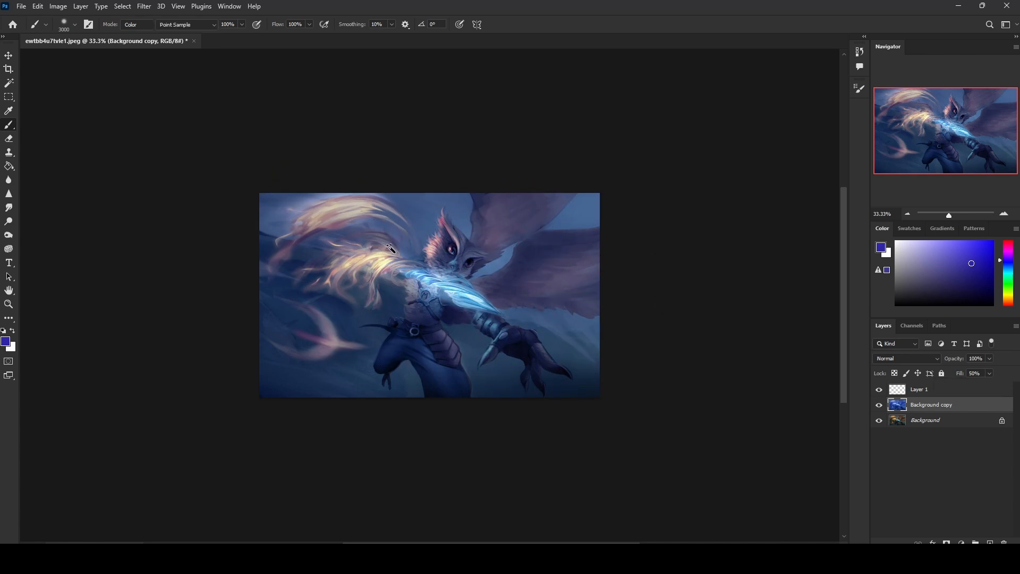
Erase the blue tint over the flame, owl face and glowing arm with the 1100 px soft eraser
key("e")
mouse_move(347, 237)
left_mouse_down()
mouse_move(362, 219)
mouse_move(430, 261)
mouse_move(442, 221)
left_mouse_up()
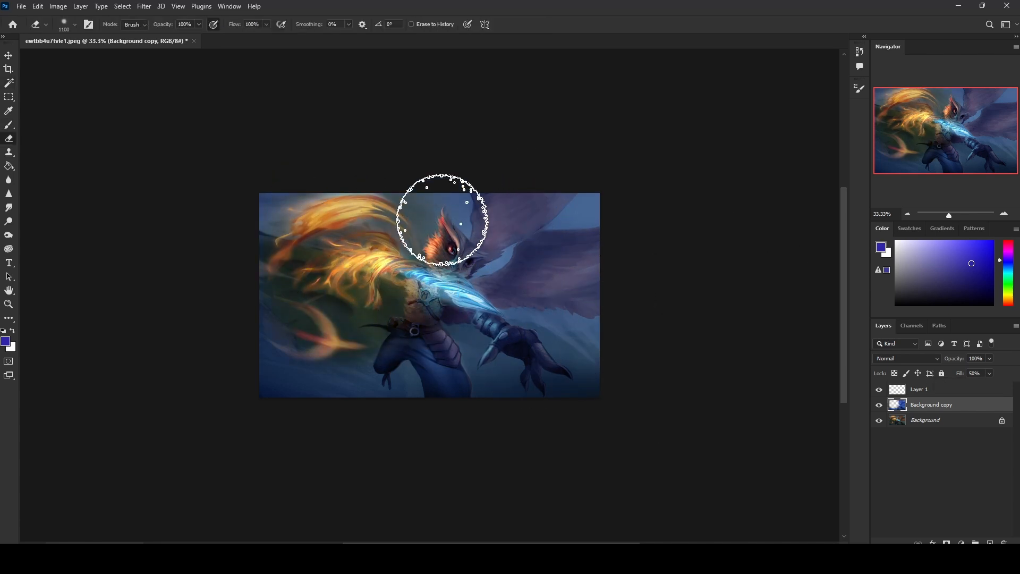
key("ctrl+z")
mouse_move(378, 249)
left_mouse_down()
mouse_move(477, 305)
mouse_move(438, 250)
mouse_move(413, 297)
mouse_move(347, 256)
mouse_move(339, 296)
left_mouse_up()
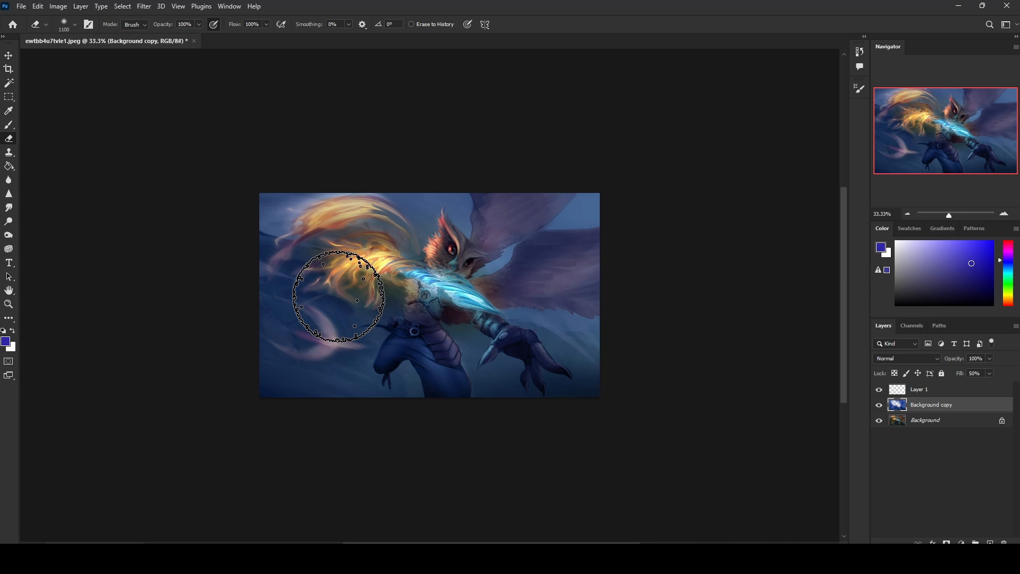
Compare the painting with and without the blue tint, delete the tinted background copy and select the whole canvas
left_click(879, 407)
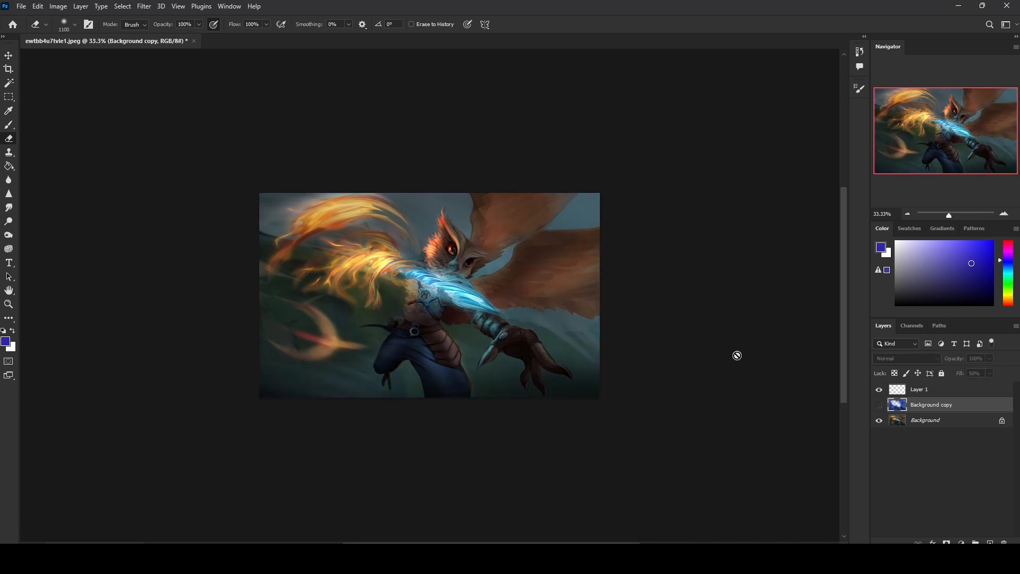
left_click(879, 407)
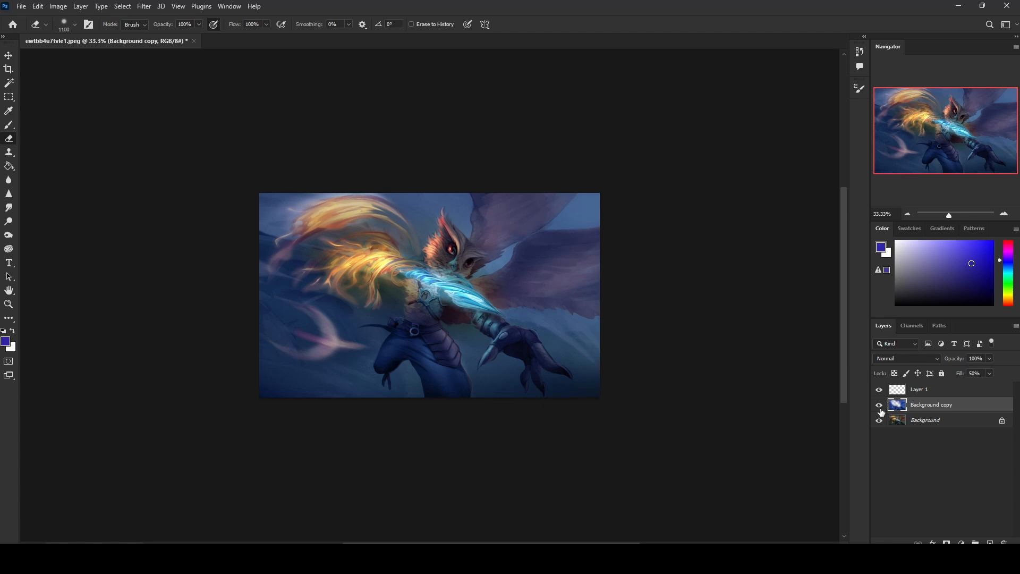
left_click(879, 407)
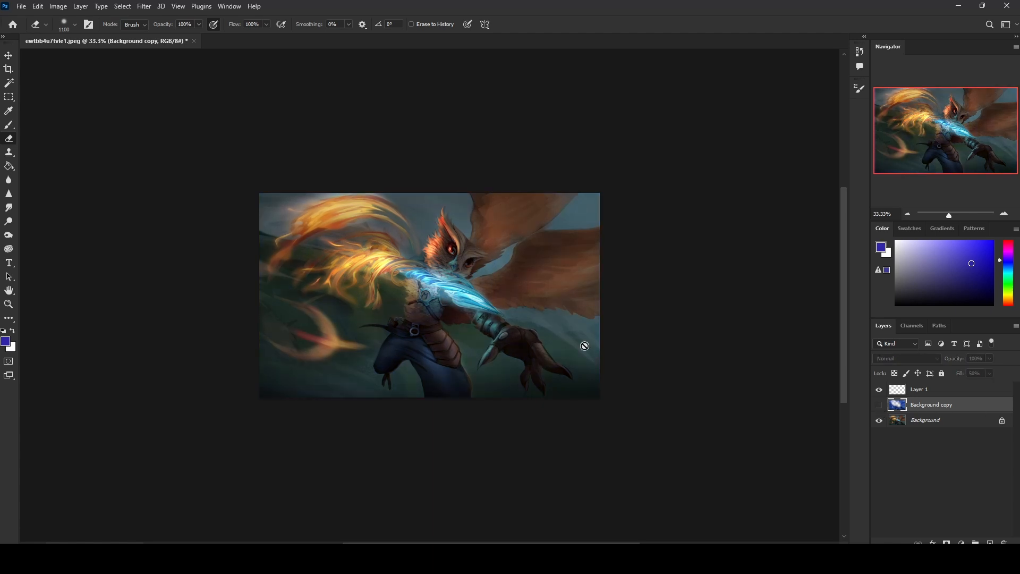
left_click(1003, 541)
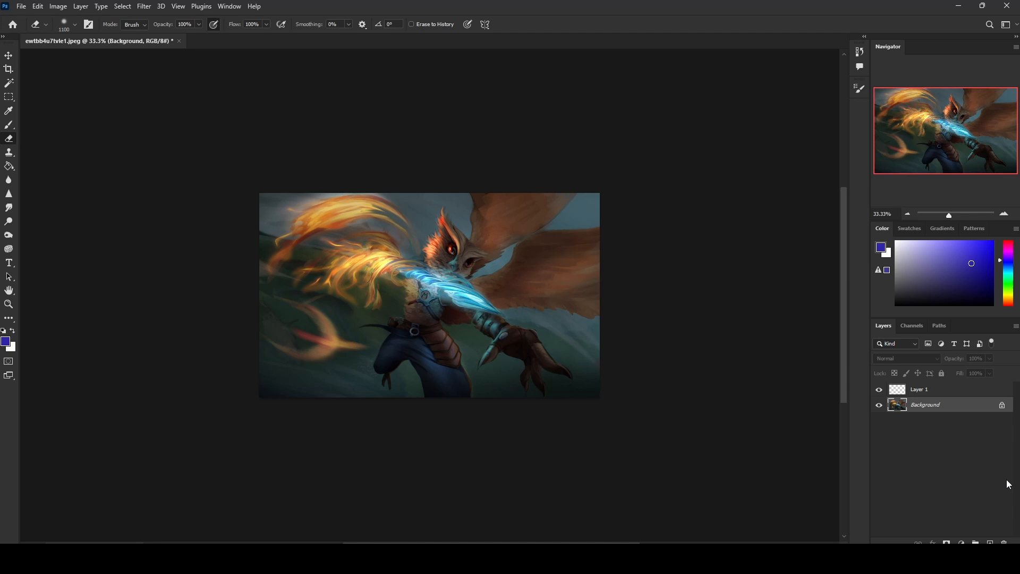
left_click(880, 406)
left_click(880, 406)
key("ctrl+a")
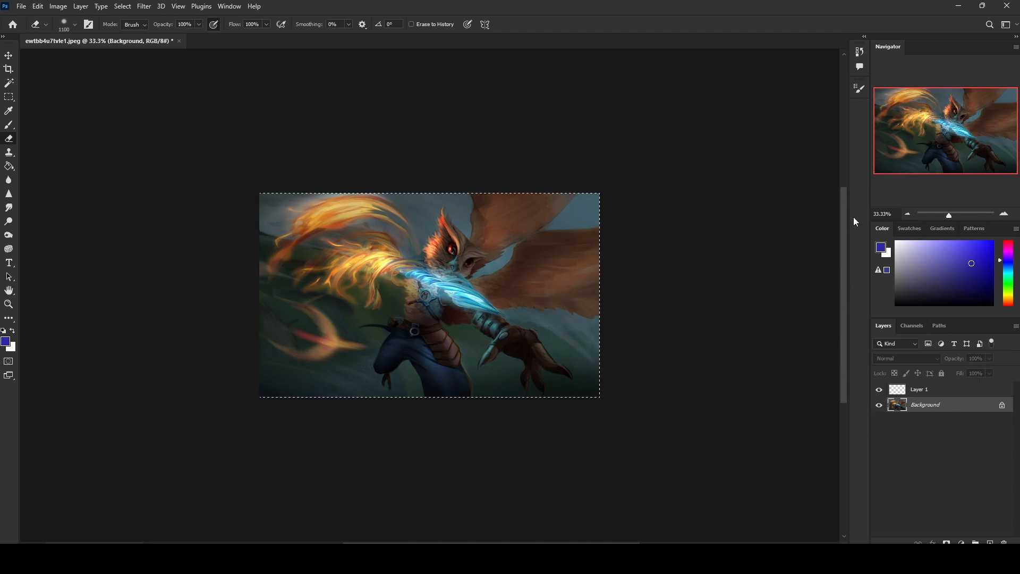
Roll the history back to the Layer Via Copy state just before the first darkening of the outer areas
left_click(860, 52)
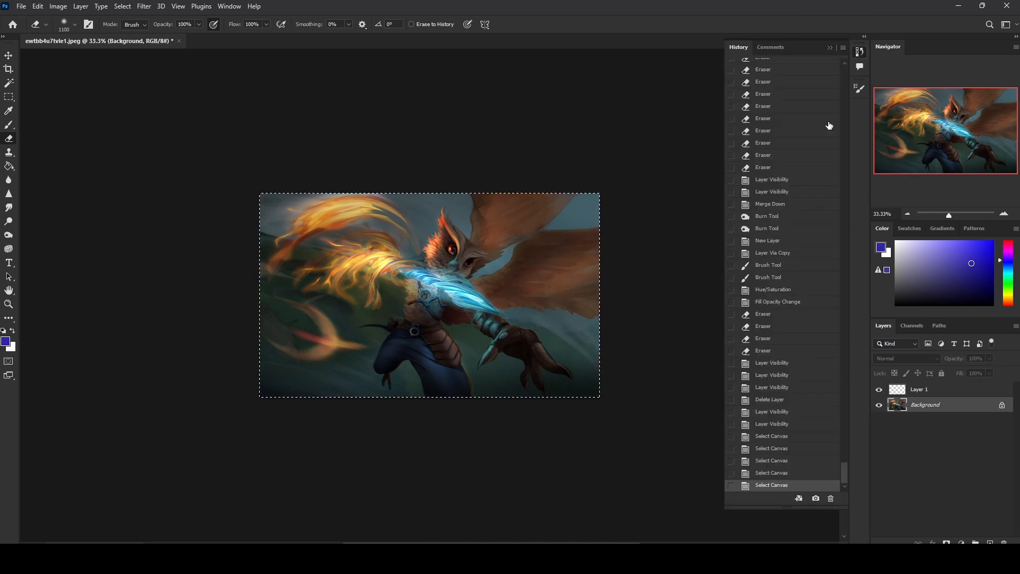
left_click(774, 168)
left_click_drag(847, 470, 851, 456)
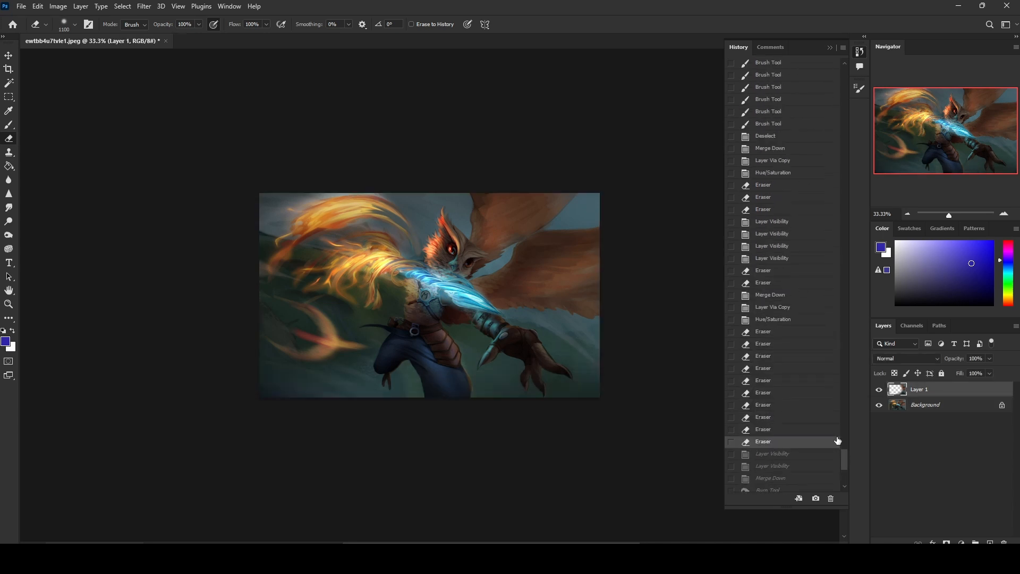
left_click(772, 137)
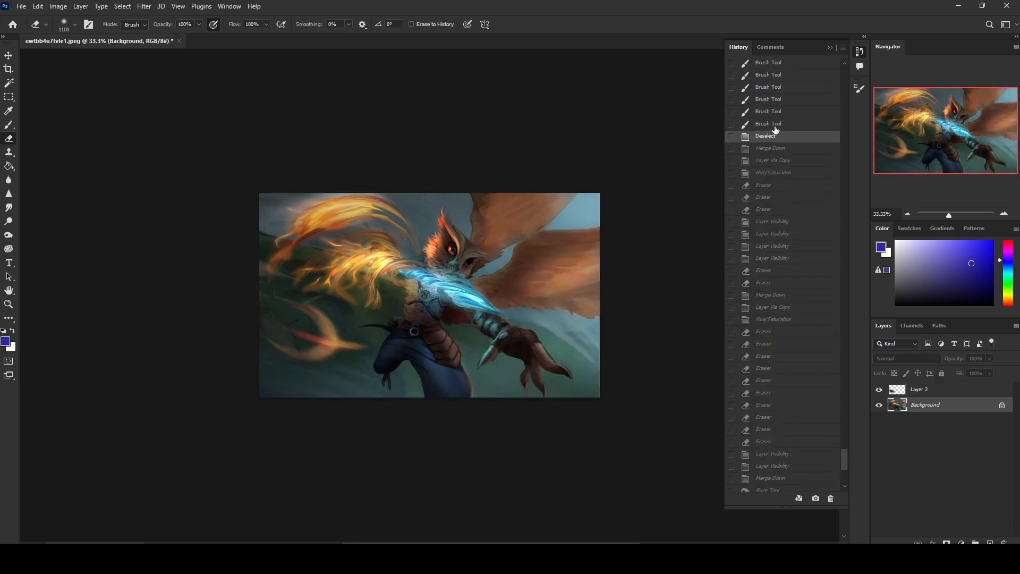
left_click(773, 124)
left_click(789, 211)
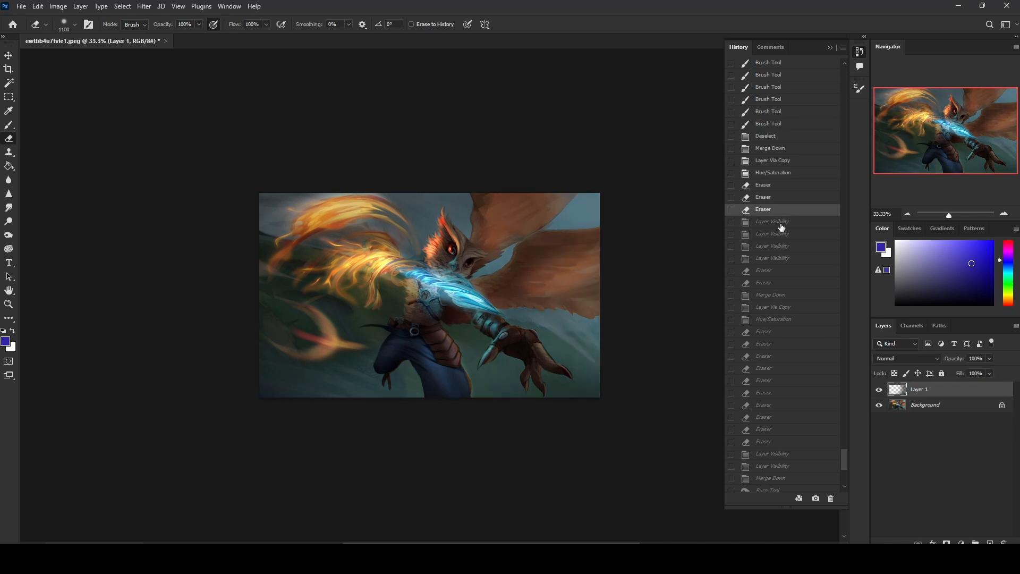
left_click(780, 174)
left_click(782, 161)
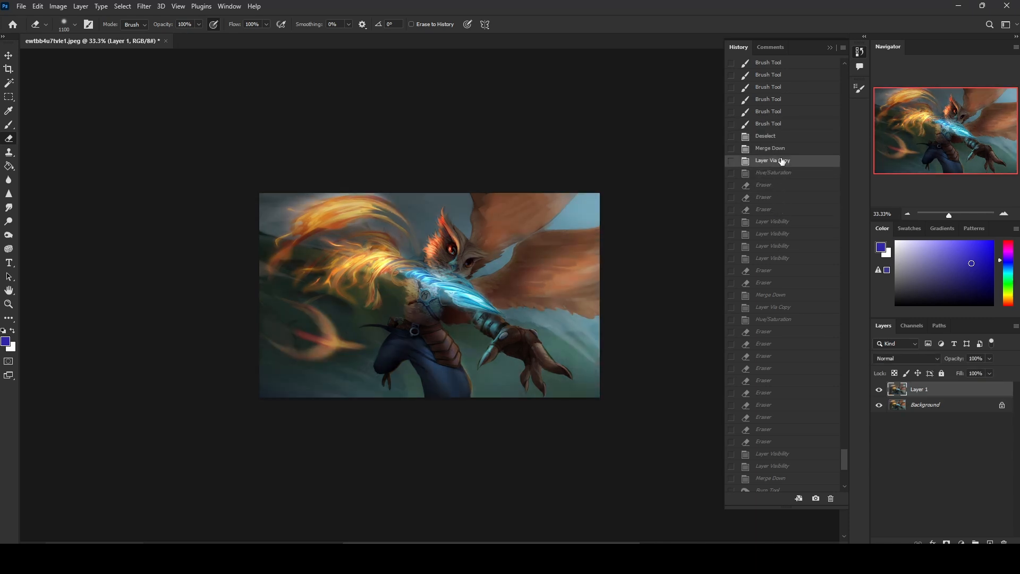
left_click(829, 47)
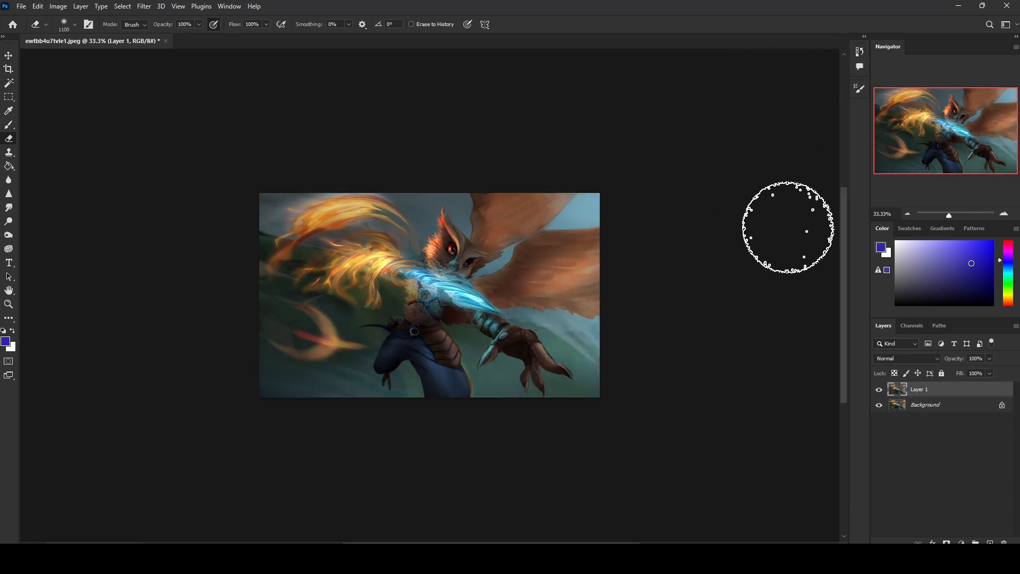
Compare the darkened Layer 1 with the background beneath it by switching its visibility off and on
left_click(880, 390)
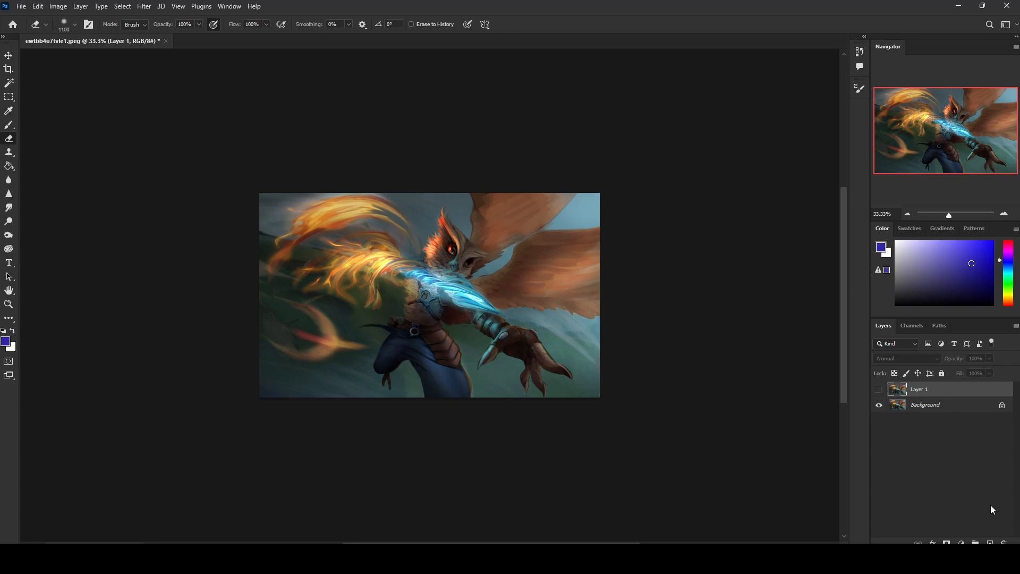
left_click(879, 389)
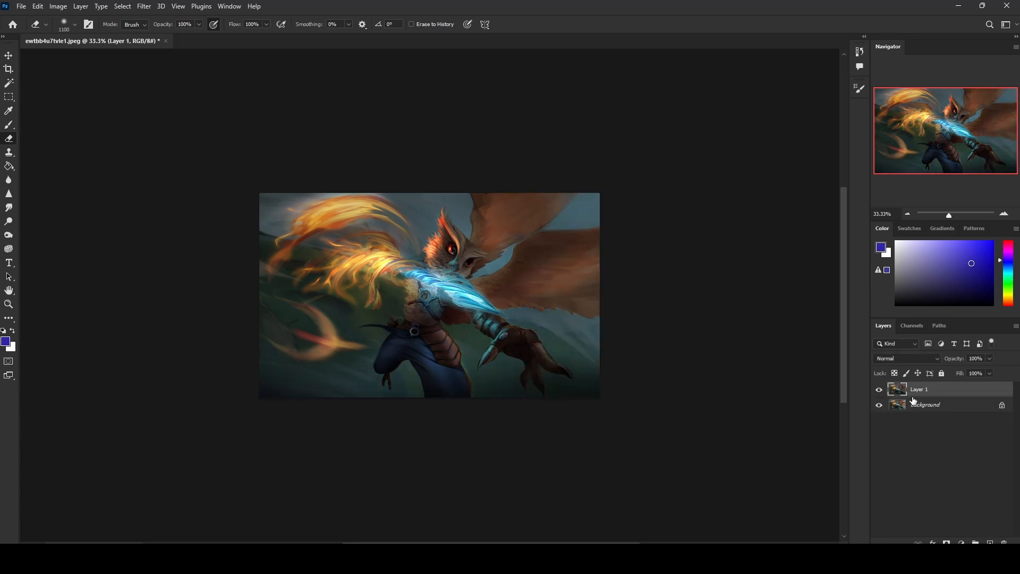
left_click(879, 391)
left_click(879, 391)
left_click(879, 391)
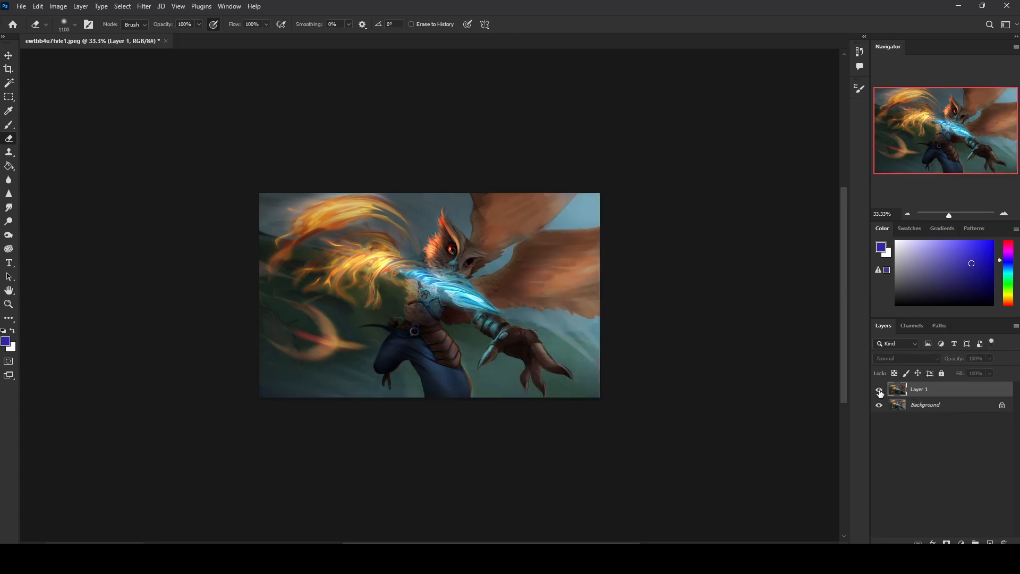
left_click(879, 391)
left_click(880, 391)
left_click(880, 391)
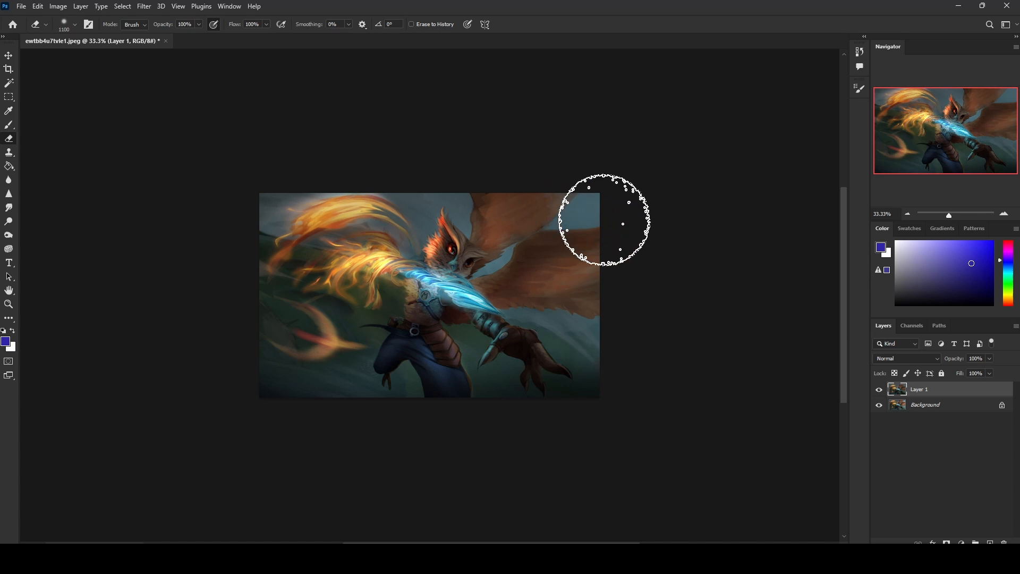
Erase the darkened layer over the flame, the figure and the upper-right wing area with a soft eraser of 1900 and 1700 px
key("bracketright")
key("bracketright")
key("bracketright")
key("bracketright")
key("bracketright")
key("bracketright")
key("bracketright")
key("bracketright")
key("bracketright")
key("bracketleft")
left_click(624, 180)
left_click(314, 260)
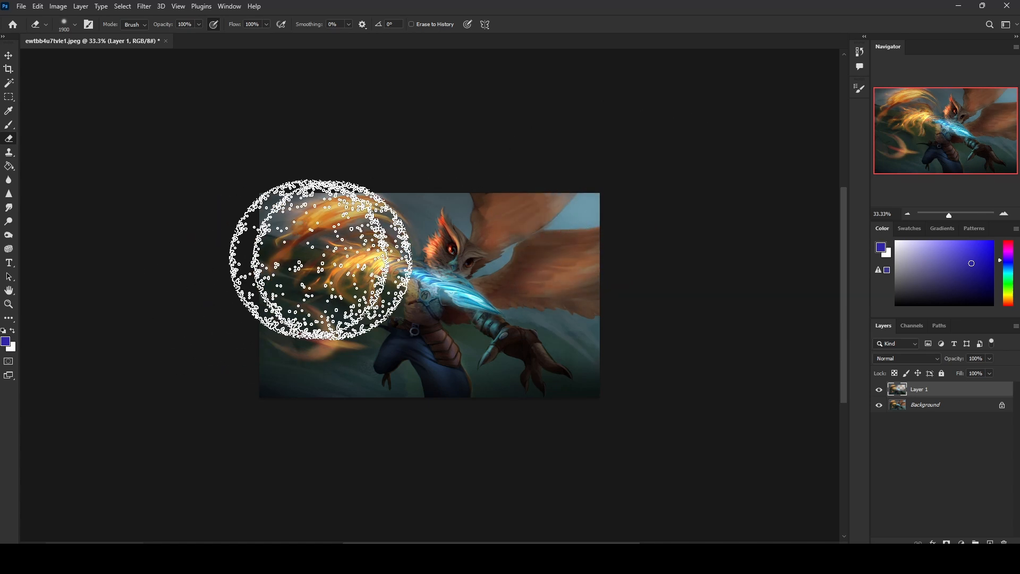
key("bracketleft")
key("bracketleft")
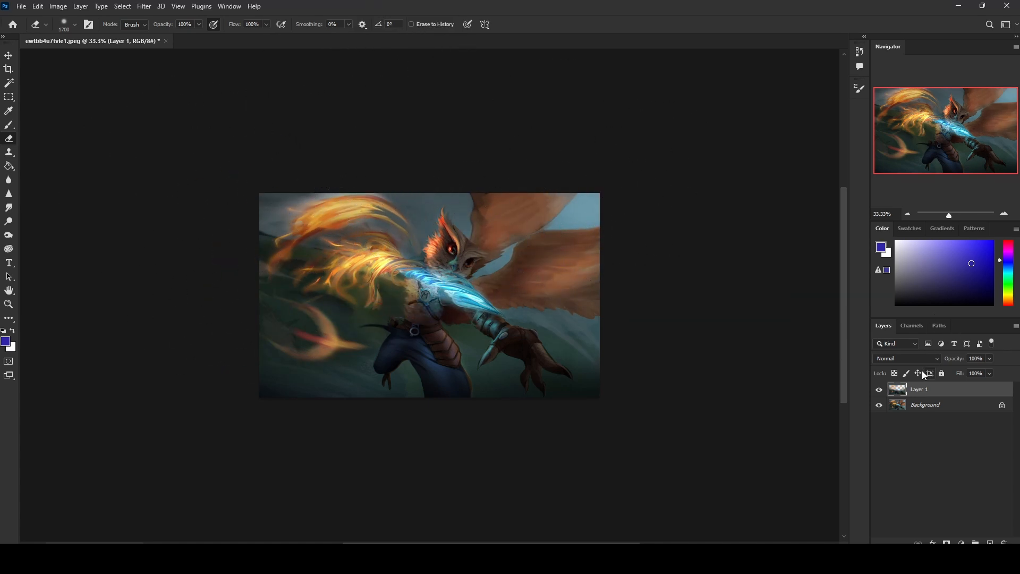
left_click_drag(645, 289, 36, 263)
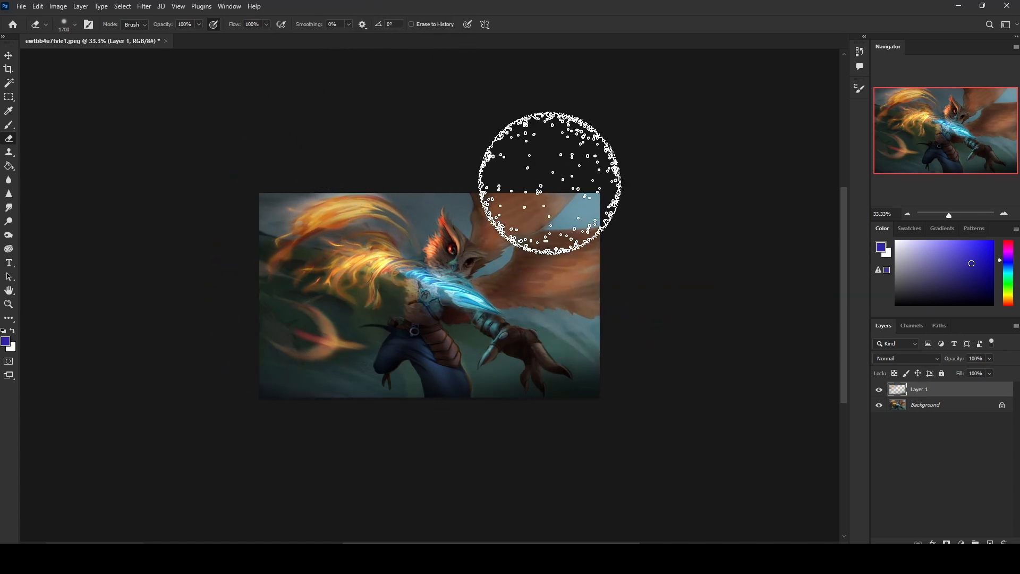
Check the darkened layer against the background and merge it down
left_click(882, 395)
left_click(882, 395)
left_click(882, 394)
left_click(882, 394)
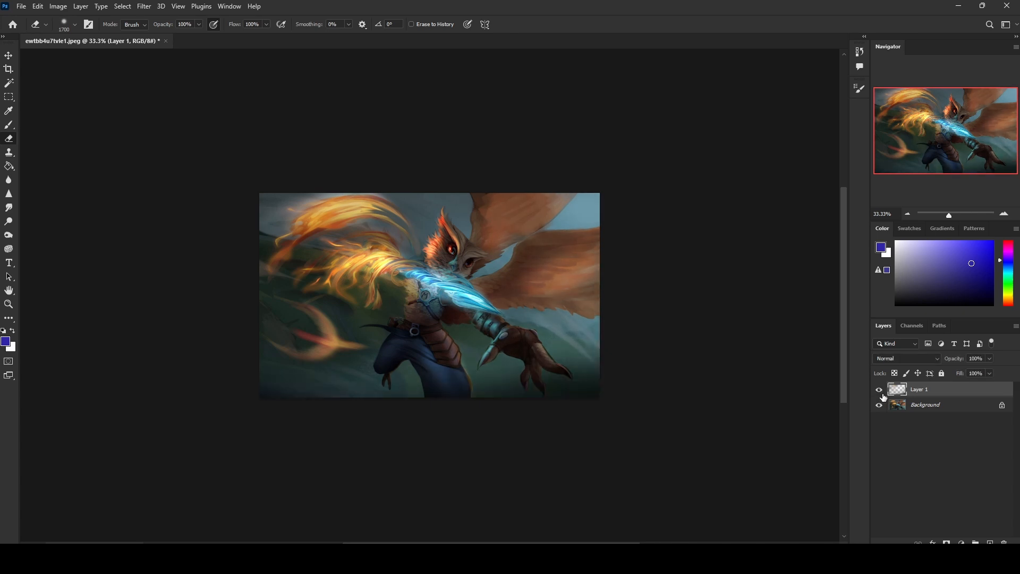
left_click(881, 394)
left_click(881, 395)
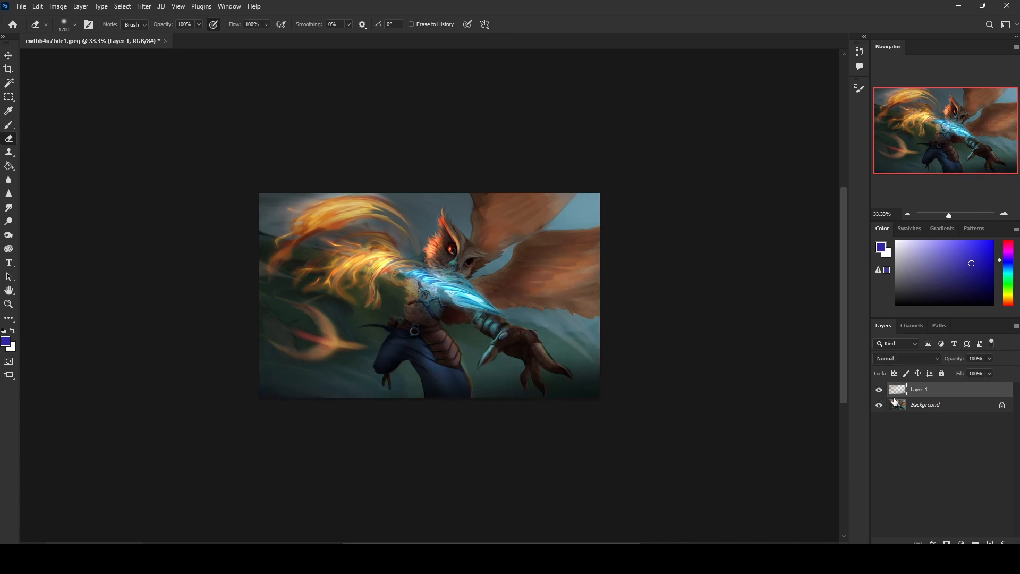
right_click(931, 401)
left_click(850, 412)
Copy the whole relit painting, restore the original opened image from the history and paste the painting above it as a new layer
key("ctrl+a")
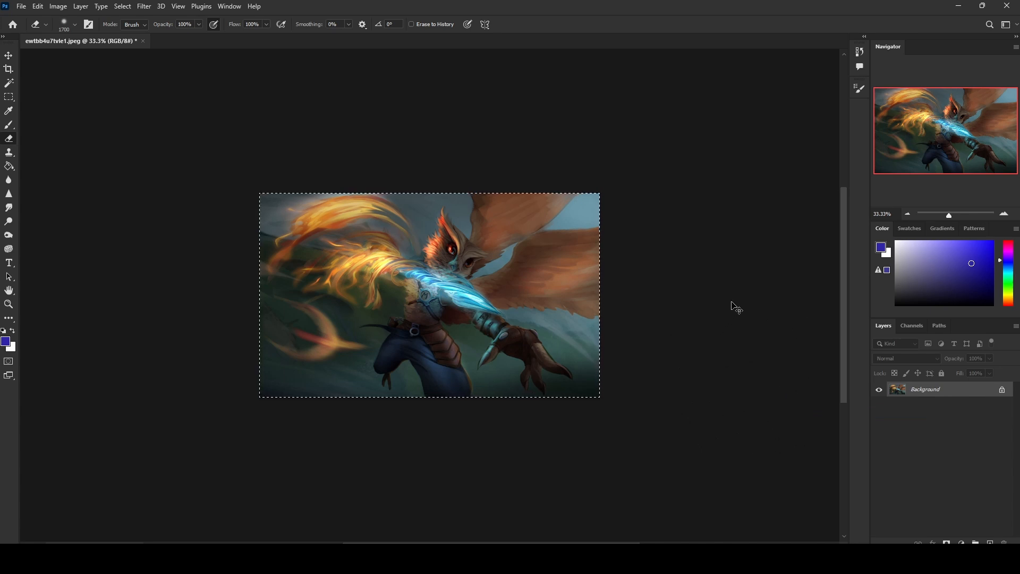
left_click(860, 52)
left_click_drag(844, 470, 852, 67)
left_click(795, 64)
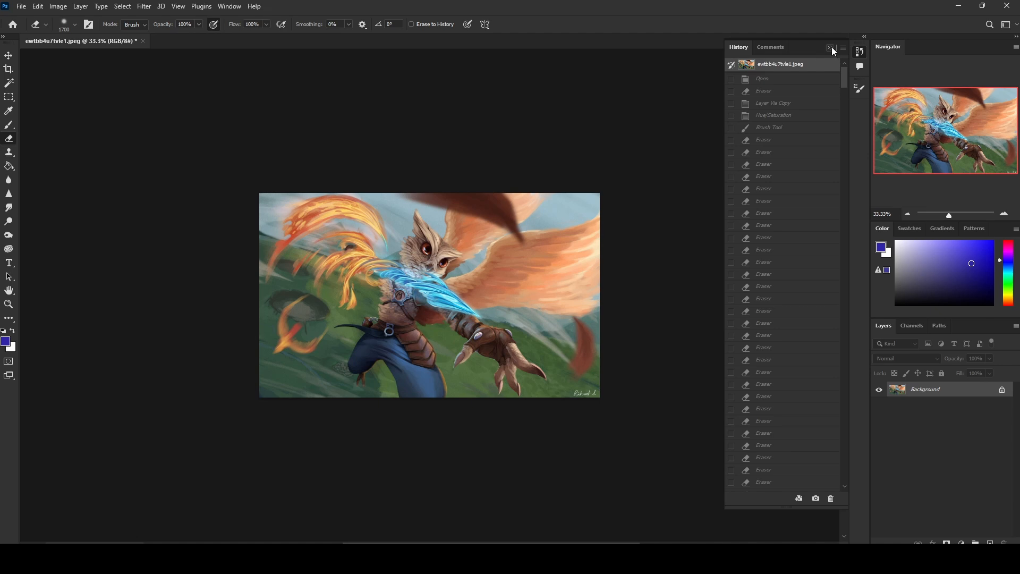
left_click(829, 48)
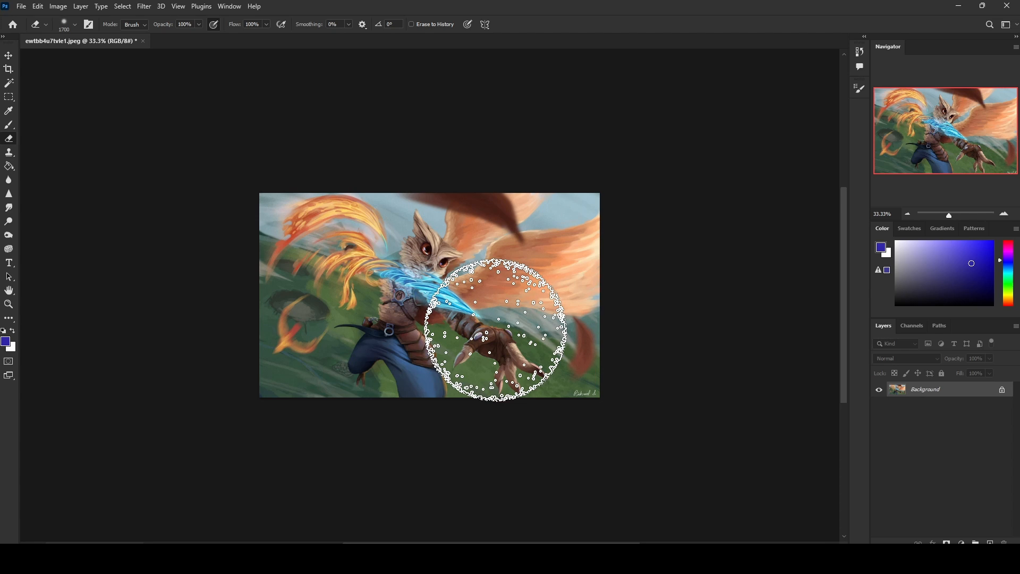
key("ctrl+v")
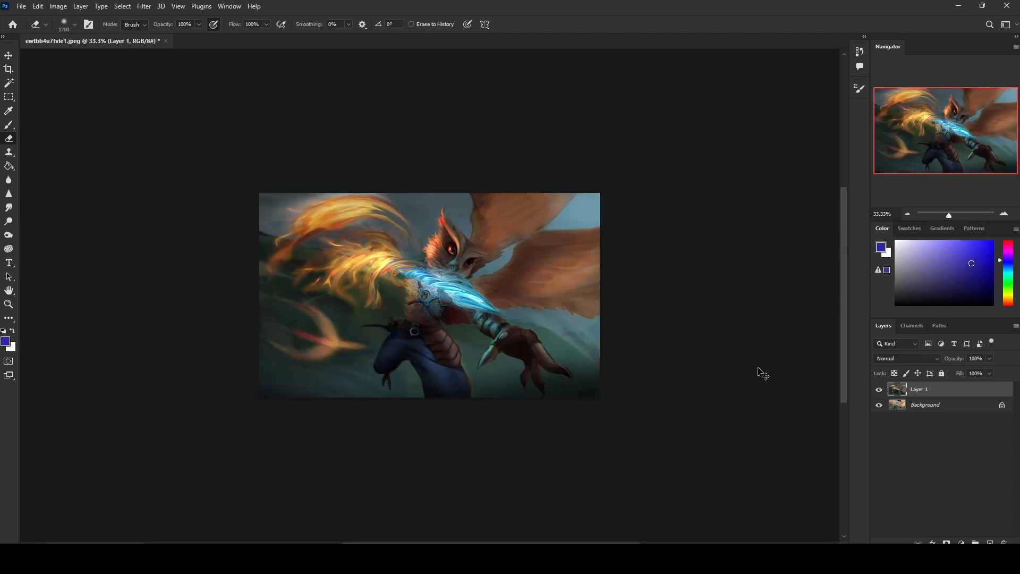
Zoom the canvas to 50% and reduce the eraser size to 200 px
key("ctrl+plus")
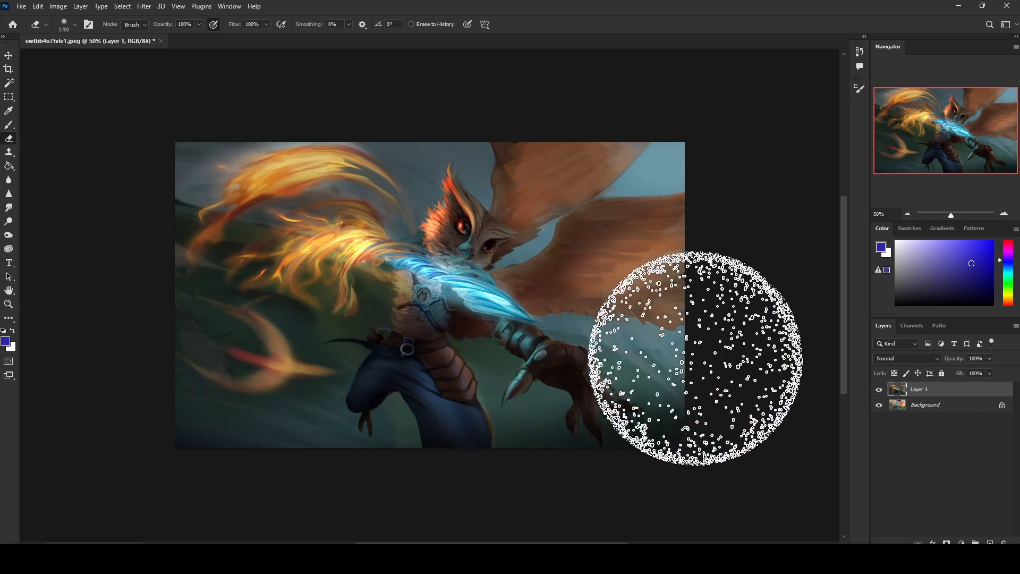
key("bracketleft")
key("bracketleft")
key("bracketleft")
key("bracketleft")
key("bracketleft")
key("bracketleft")
key("bracketleft")
key("bracketleft")
key("bracketleft")
key("bracketleft")
key("bracketleft")
key("bracketleft")
key("bracketleft")
key("bracketleft")
key("bracketleft")
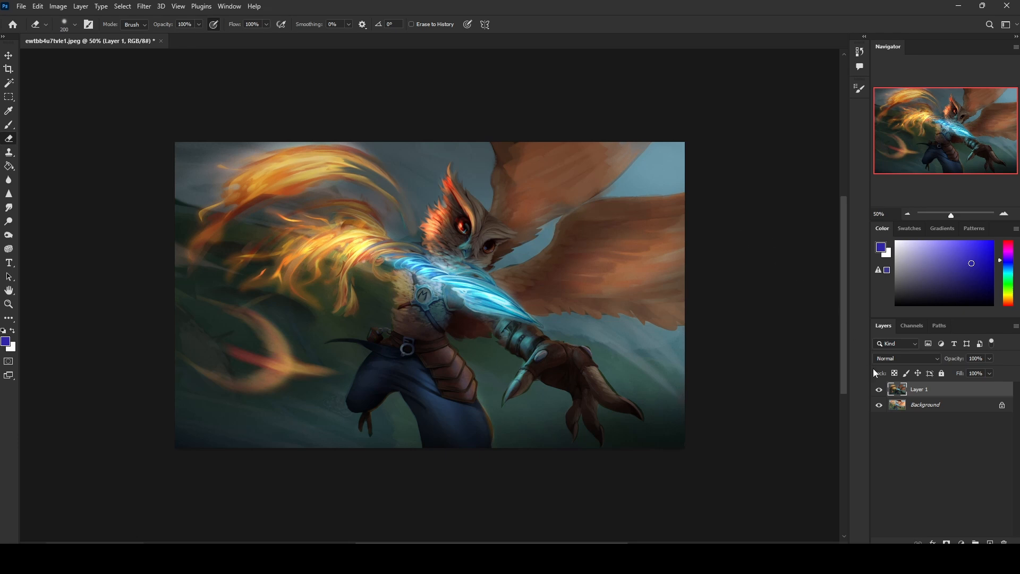
key("ctrl+l")
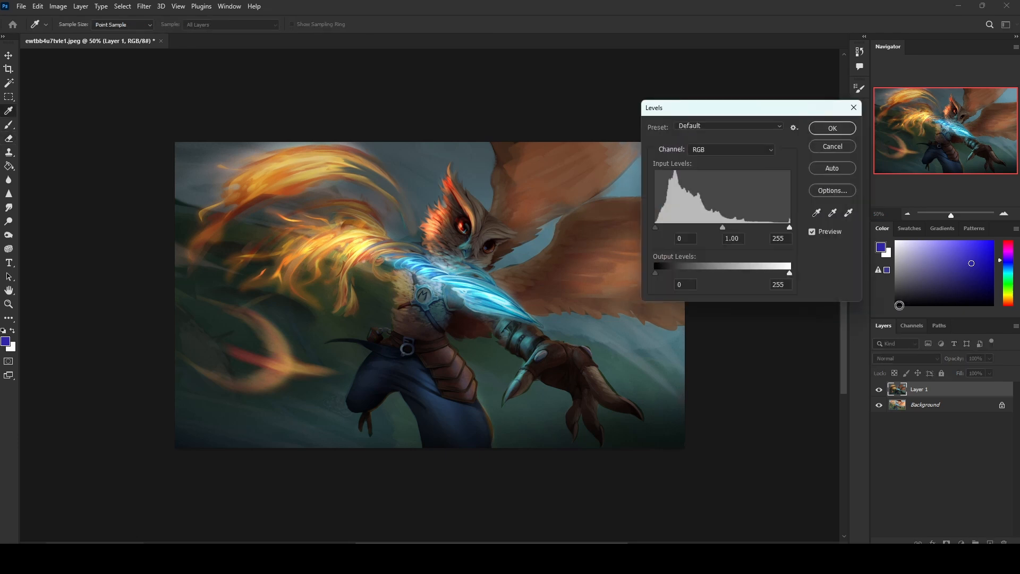
left_click(840, 147)
key("ctrl+l")
left_click(823, 148)
Duplicate Layer 1 and brighten the copy with Levels, setting the midtone input to 1.31
key("ctrl+j")
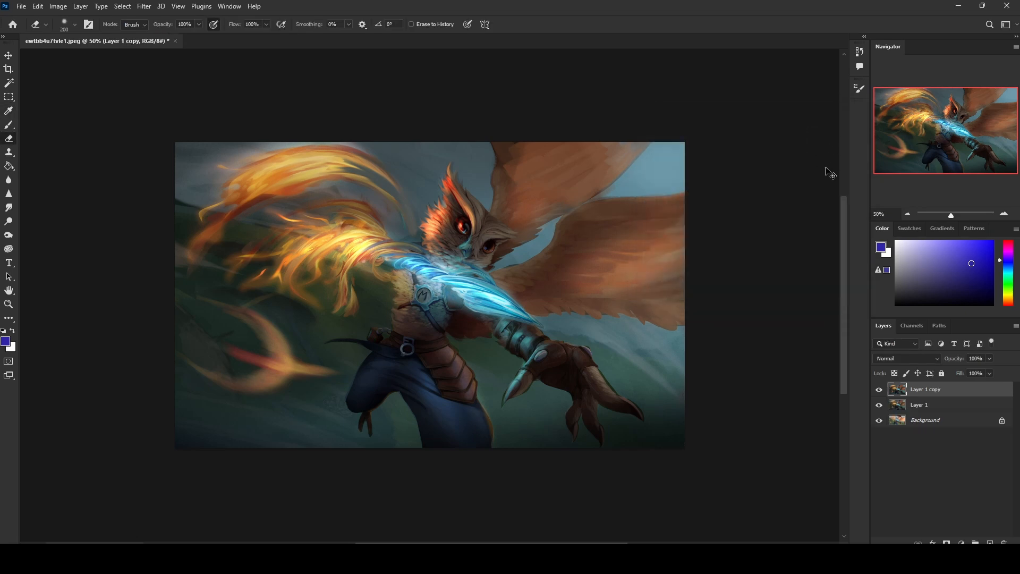
key("ctrl+u")
left_click(888, 334)
key("ctrl+l")
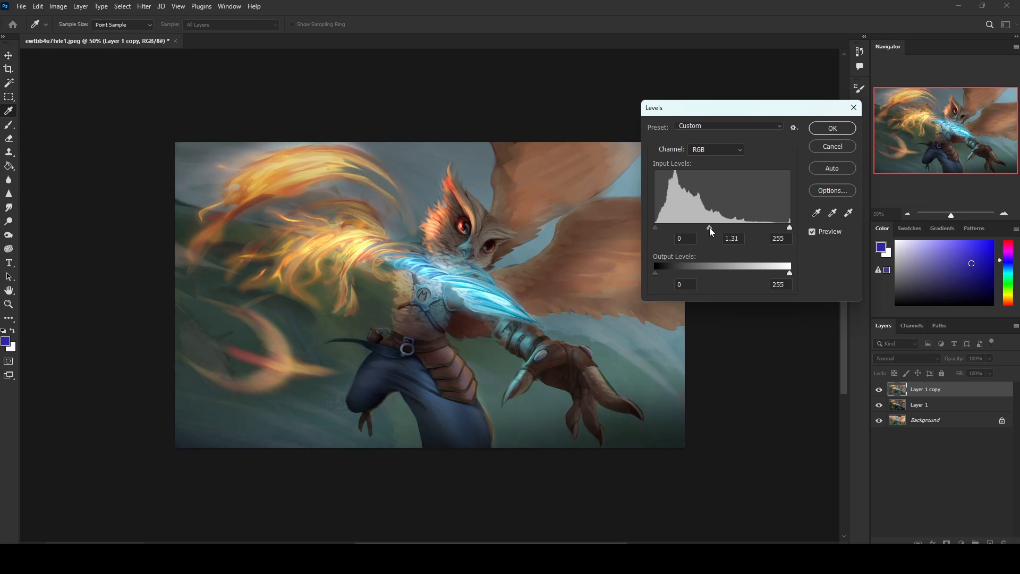
left_click(832, 128)
key("e")
left_click(878, 390)
left_click(877, 390)
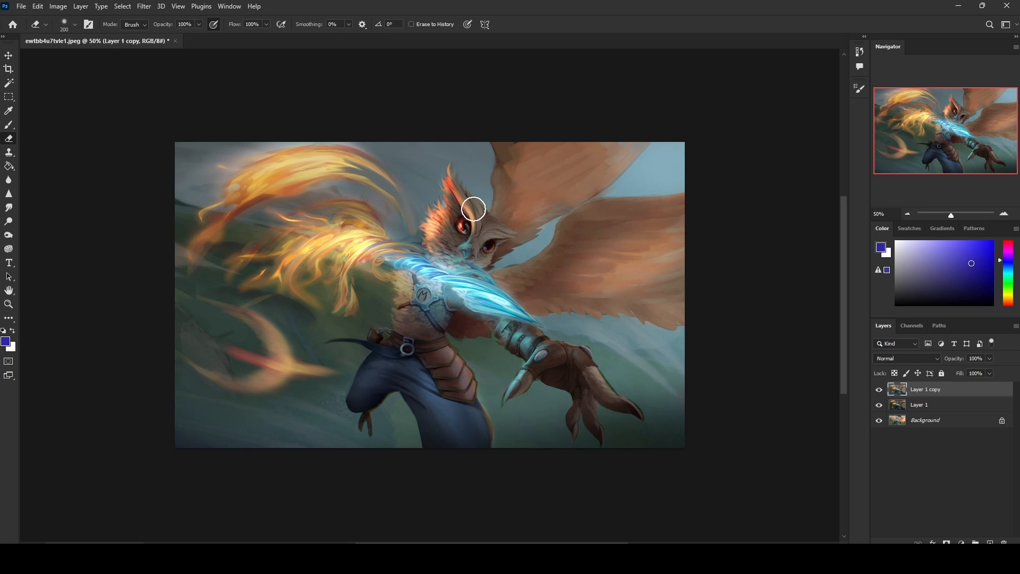
Erase the brightened copy over the owl's face, the waist and trousers, and the clawed hand with the 200 px soft eraser
left_click_drag(472, 212, 480, 250)
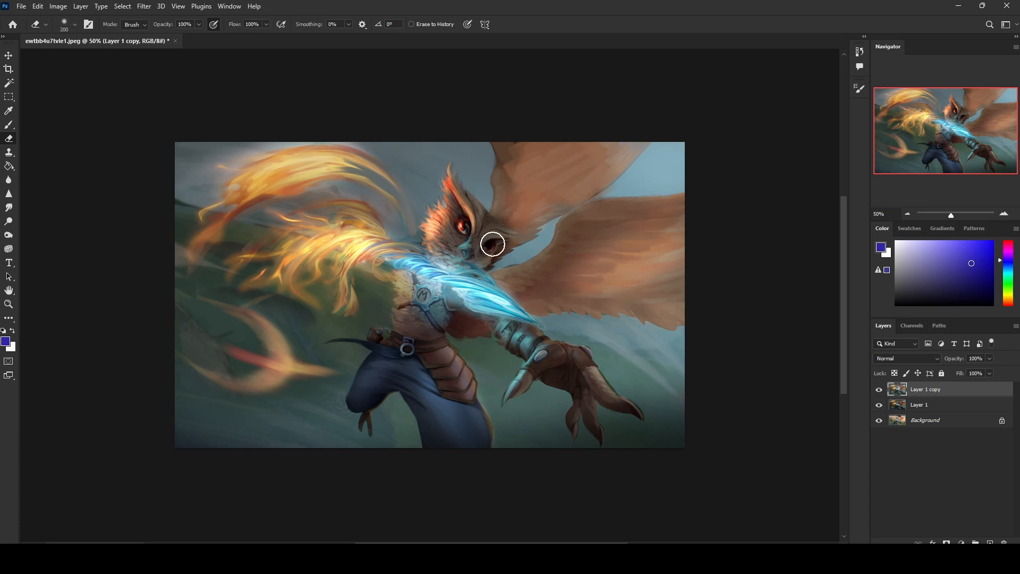
mouse_move(453, 322)
left_mouse_down()
mouse_move(446, 368)
mouse_move(472, 399)
mouse_move(477, 456)
mouse_move(469, 427)
left_mouse_up()
mouse_move(581, 367)
left_mouse_down()
mouse_move(553, 377)
mouse_move(560, 369)
mouse_move(578, 384)
mouse_move(493, 315)
left_mouse_up()
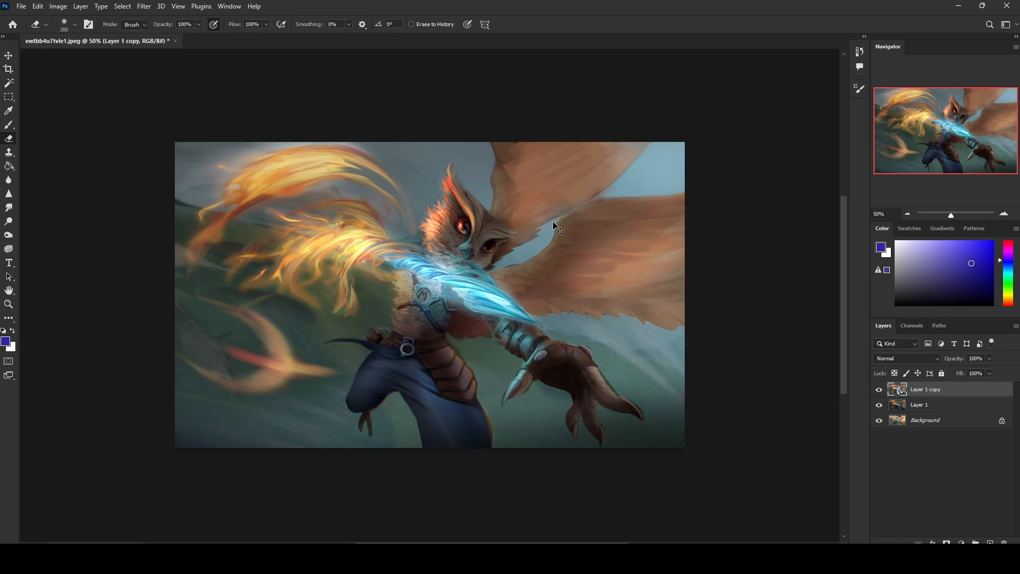
Lower the brightened copy's fill to 71% and compare the painting with and without it
key("ctrl+minus")
left_click(989, 373)
left_click_drag(989, 385, 970, 385)
left_click(880, 392)
left_click(880, 392)
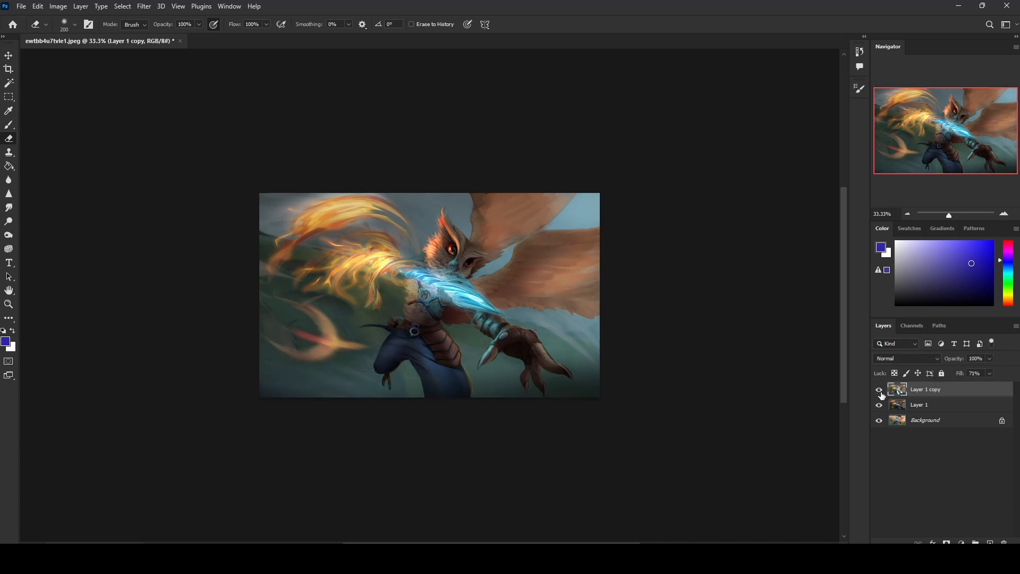
Merge the brightened copy down into Layer 1 and compare the result with the original painting
right_click(942, 397)
left_click(874, 414)
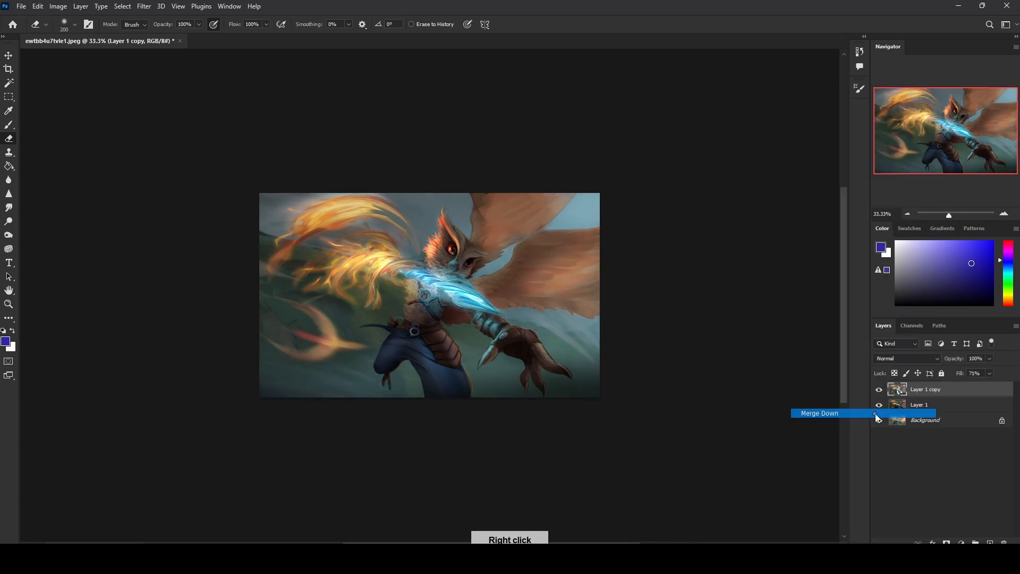
left_click(881, 392)
left_click(880, 392)
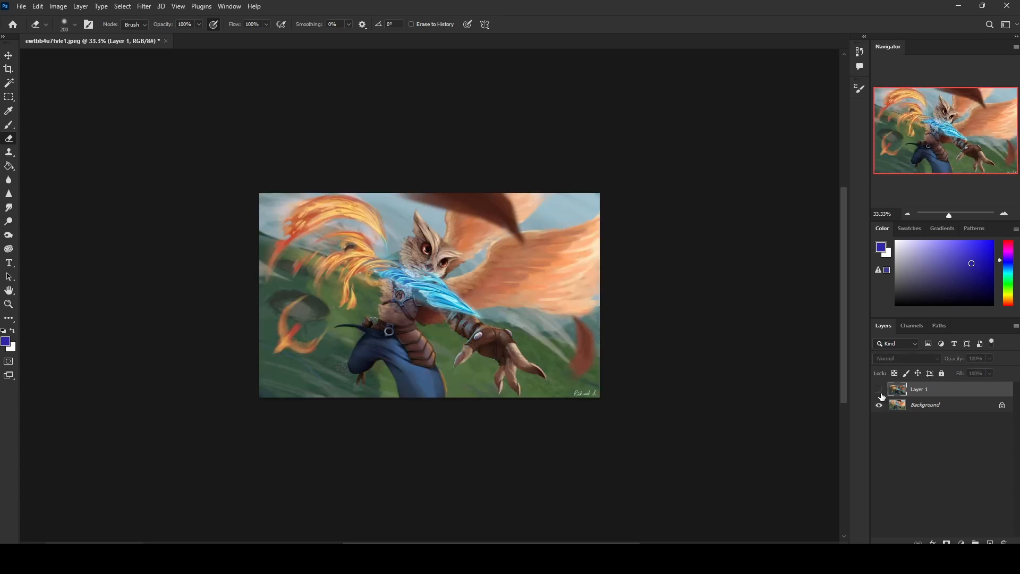
Compare the relit painting with the original by repeatedly hiding and showing Layer 1
left_click(881, 392)
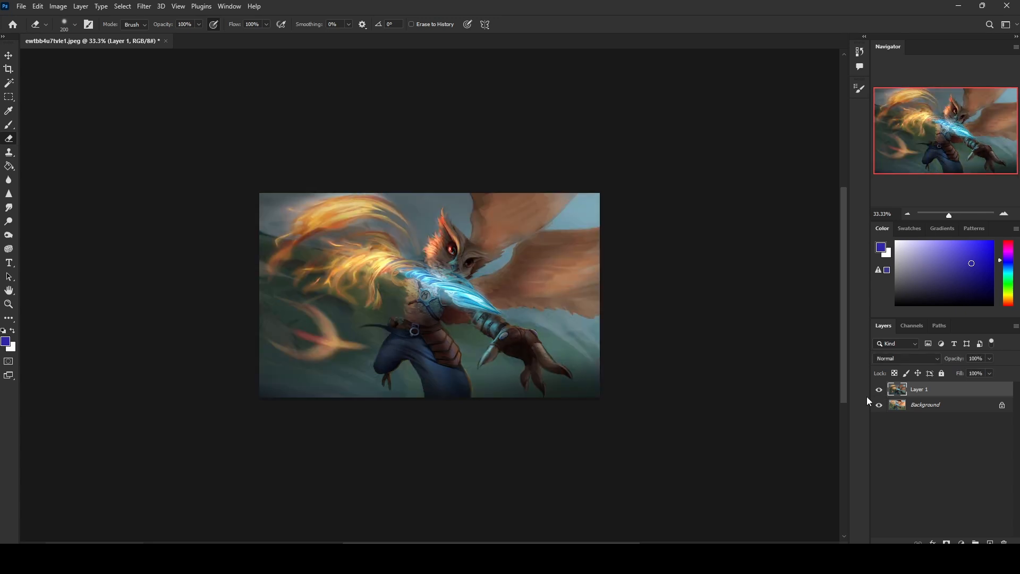
left_click(881, 392)
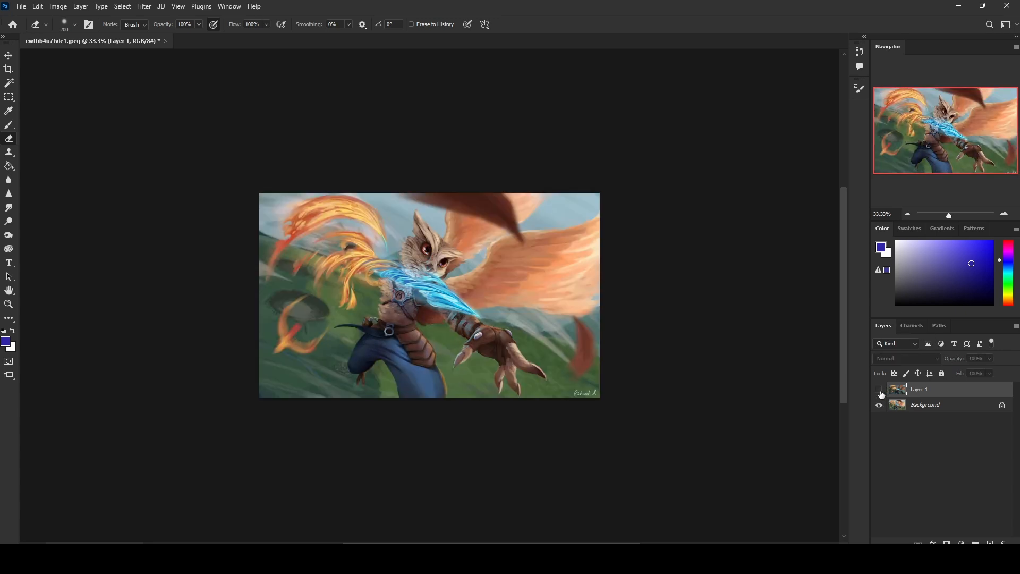
left_click(881, 392)
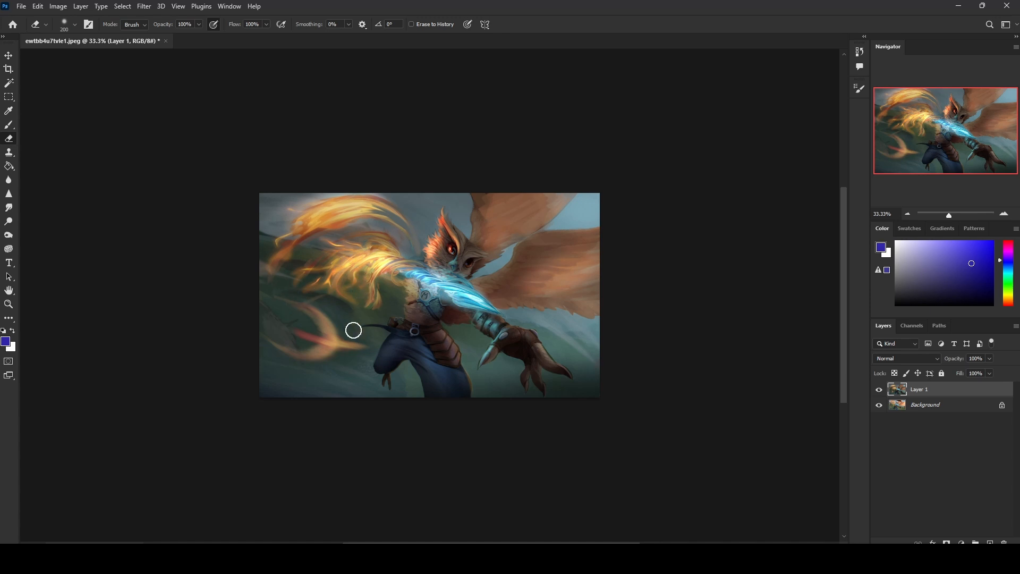
left_click(879, 392)
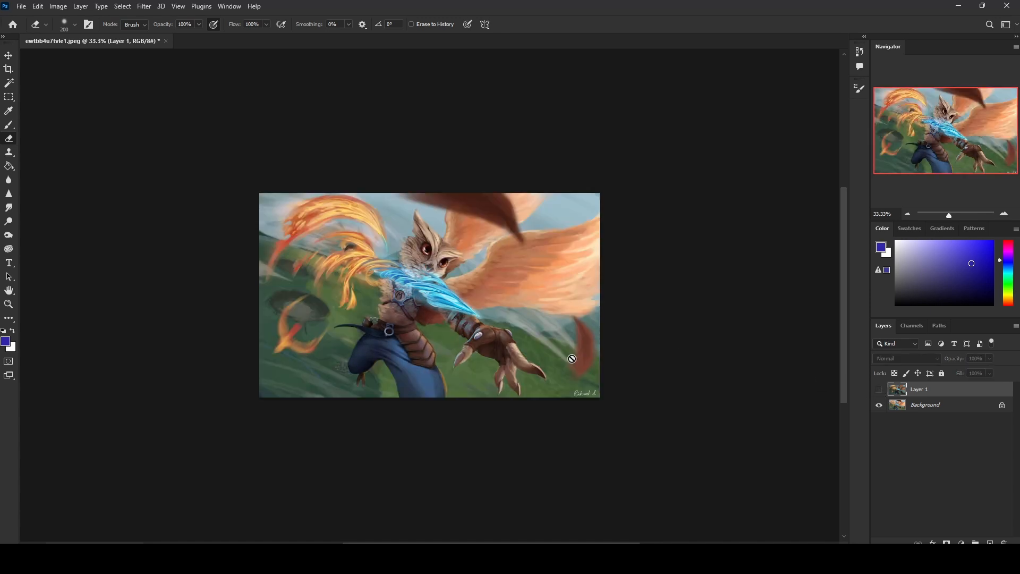
left_click(309, 305)
left_click(879, 391)
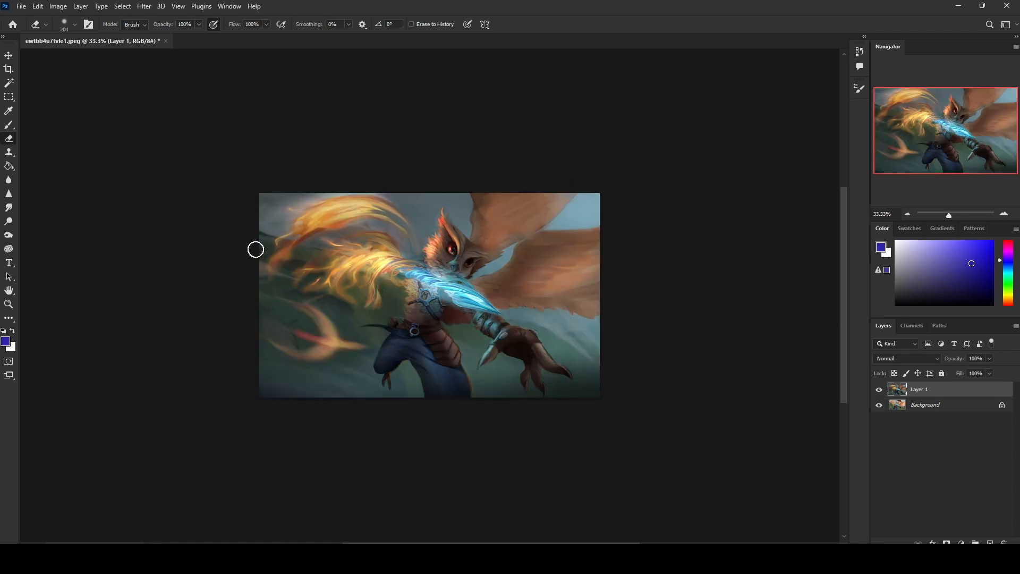
Copy the lassoed area around the lower crescent flame to a new layer and try rotating it about 23 degrees
key("l")
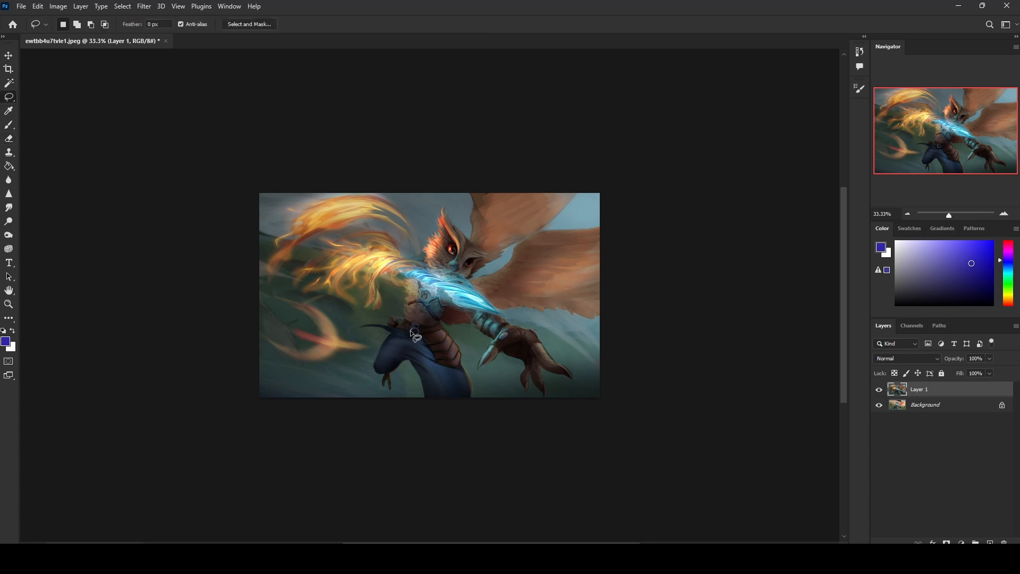
mouse_move(377, 336)
left_mouse_down()
mouse_move(331, 301)
mouse_move(239, 291)
mouse_move(312, 397)
mouse_move(365, 381)
left_mouse_up()
key("ctrl+j")
key("ctrl+t")
left_click_drag(381, 291, 410, 284)
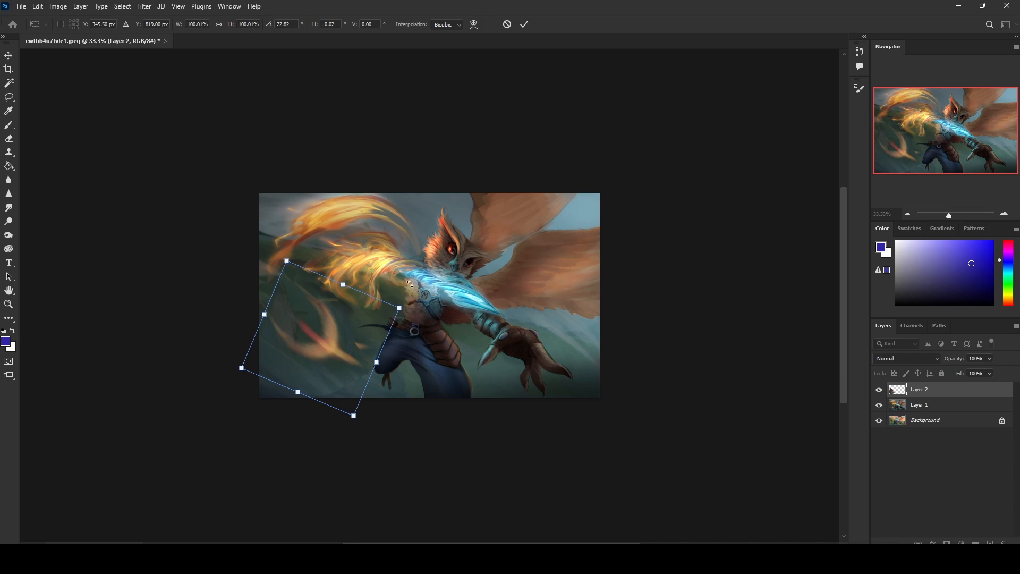
key("Escape")
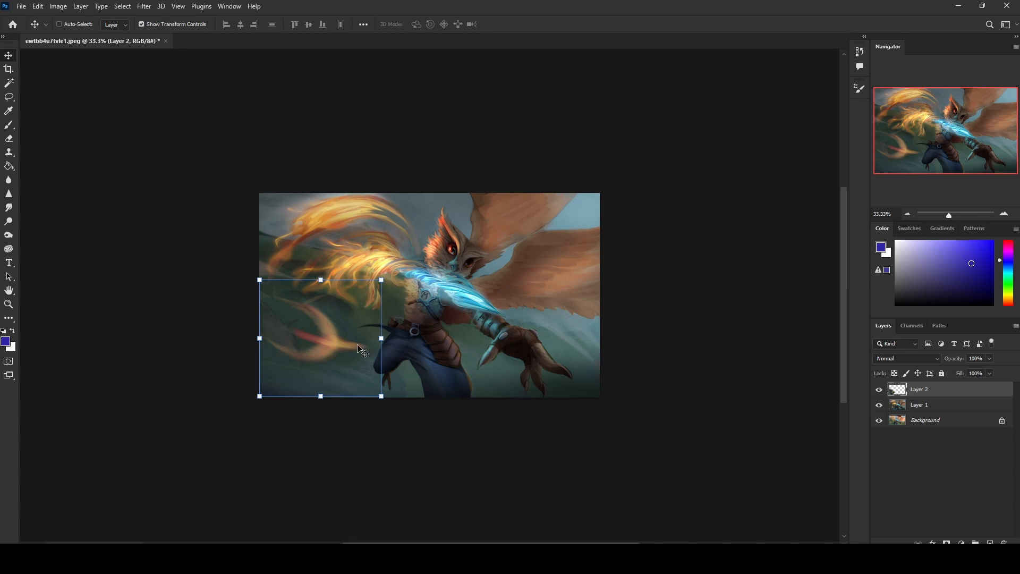
Check the original painting beneath the two upper layers and delete the copied crescent flame layer
key("m")
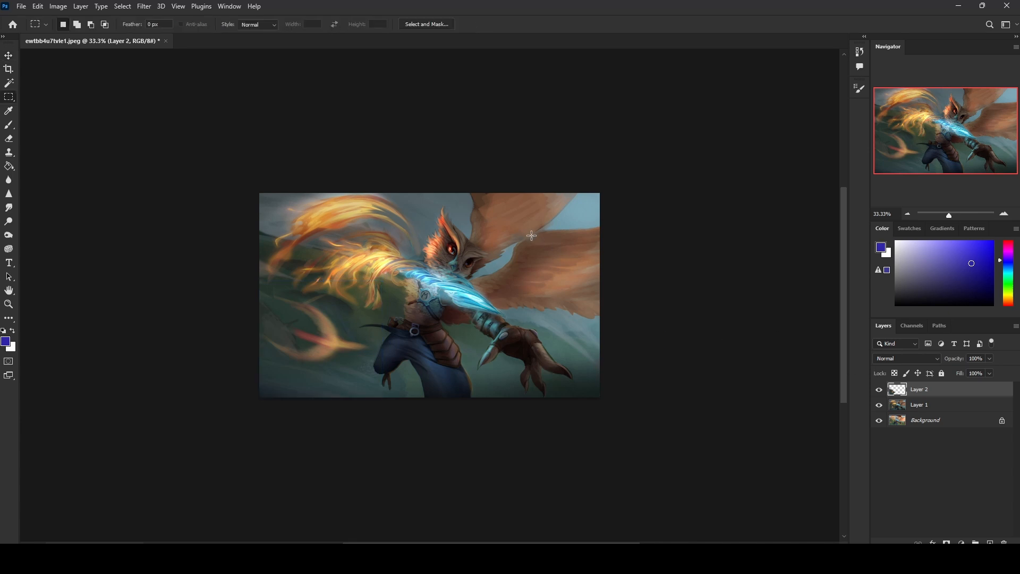
right_click(533, 237)
left_click(609, 207)
left_click(879, 391)
left_click(879, 405)
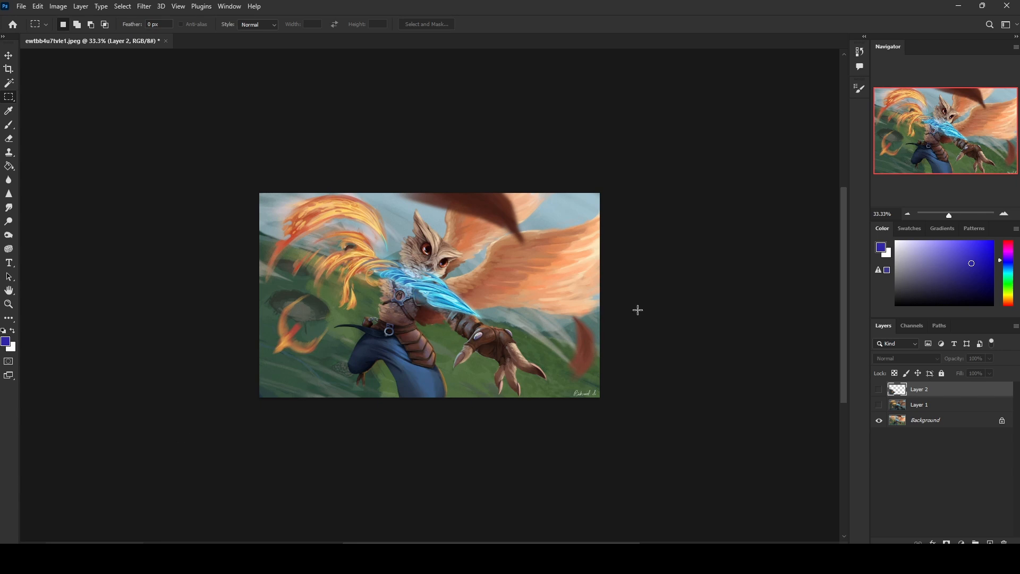
left_click(879, 404)
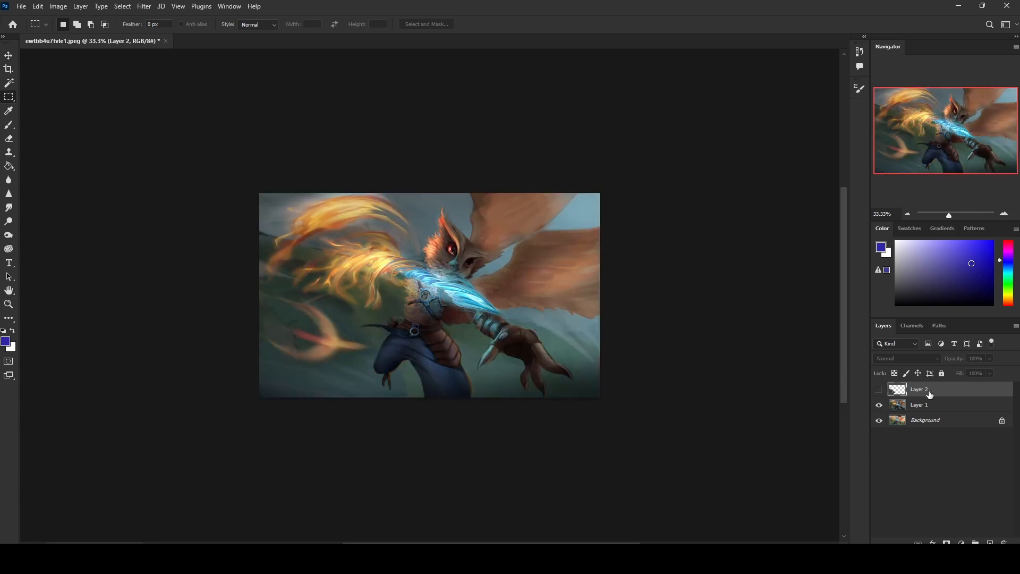
key("Delete")
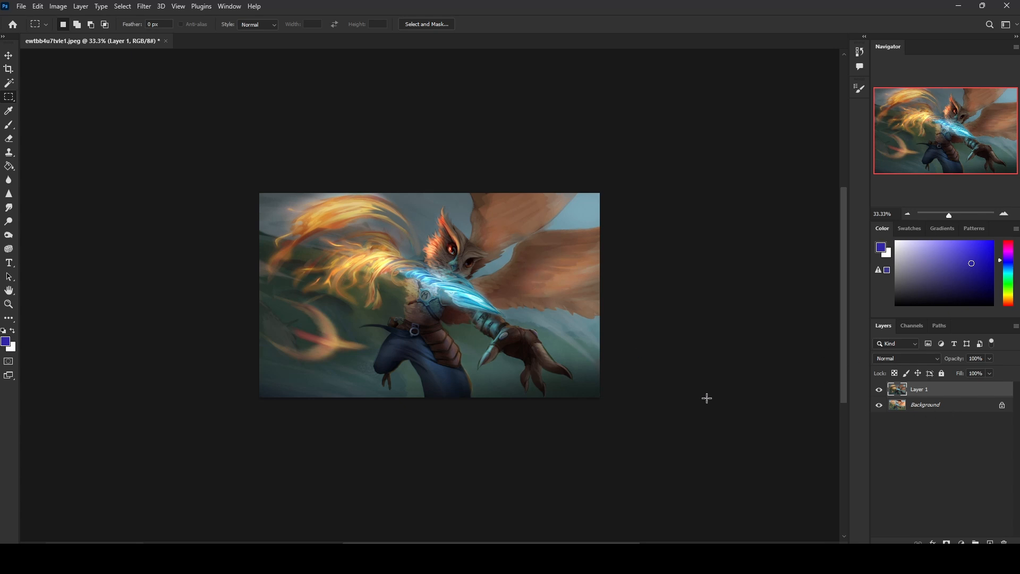
Try lightening the owl's chest with the Dodge tool on Highlights at 100% exposure
left_click(9, 222)
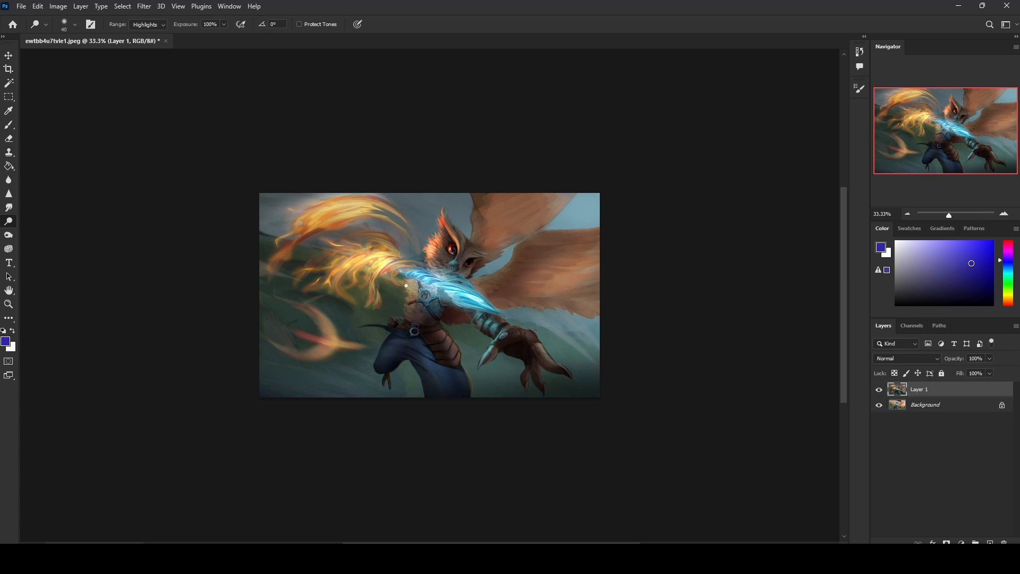
key("v")
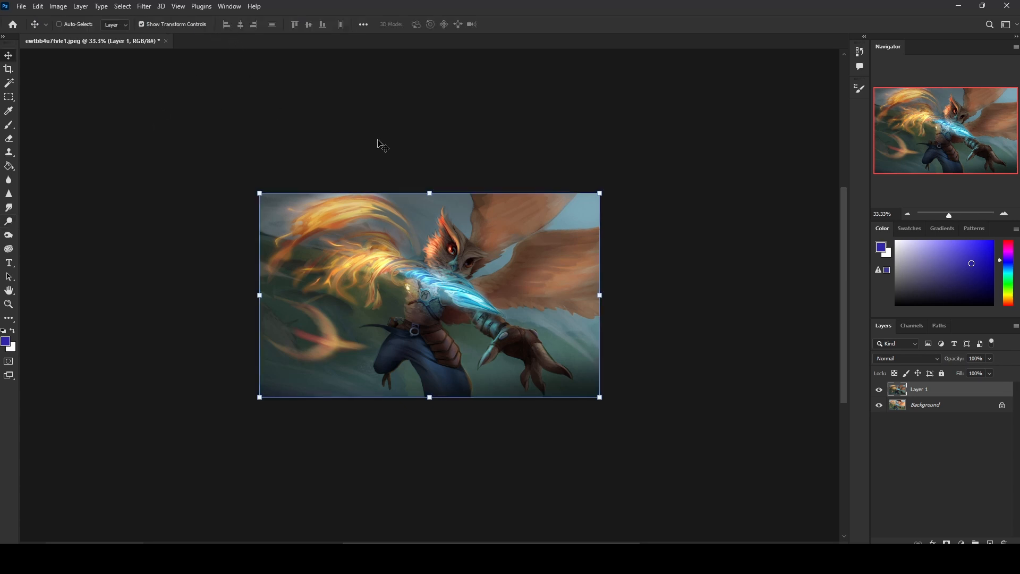
key("ctrl+shift+alt+n")
key("b")
Set the Dodge tool to 34% exposure and lighten the torso's highlights on Layer 1, enlarging the brush to 600 px
left_click(9, 222)
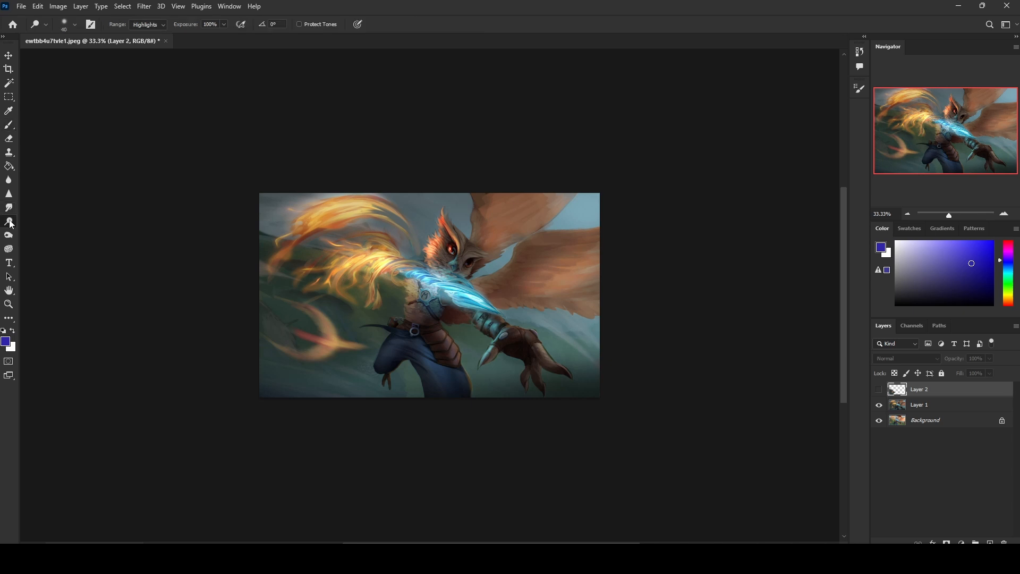
left_click(223, 24)
left_click(925, 409)
left_click(925, 404)
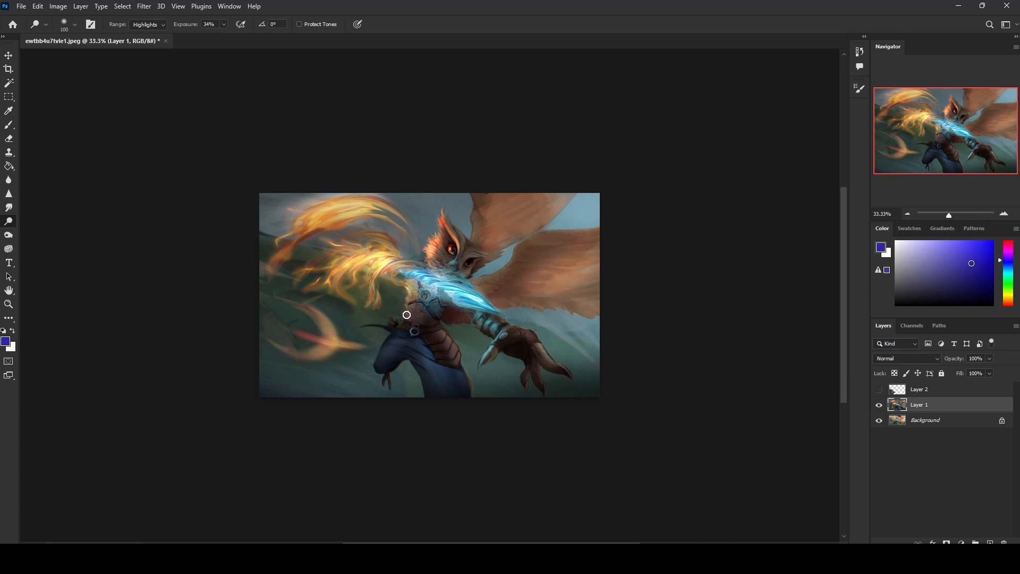
key("bracketright")
key("bracketright")
key("bracketright")
key("bracketleft")
key("bracketleft")
key("bracketleft")
key("bracketleft")
key("bracketright")
key("bracketright")
key("bracketright")
key("bracketright")
key("bracketright")
key("bracketright")
key("bracketright")
key("bracketright")
key("bracketright")
key("bracketright")
key("bracketright")
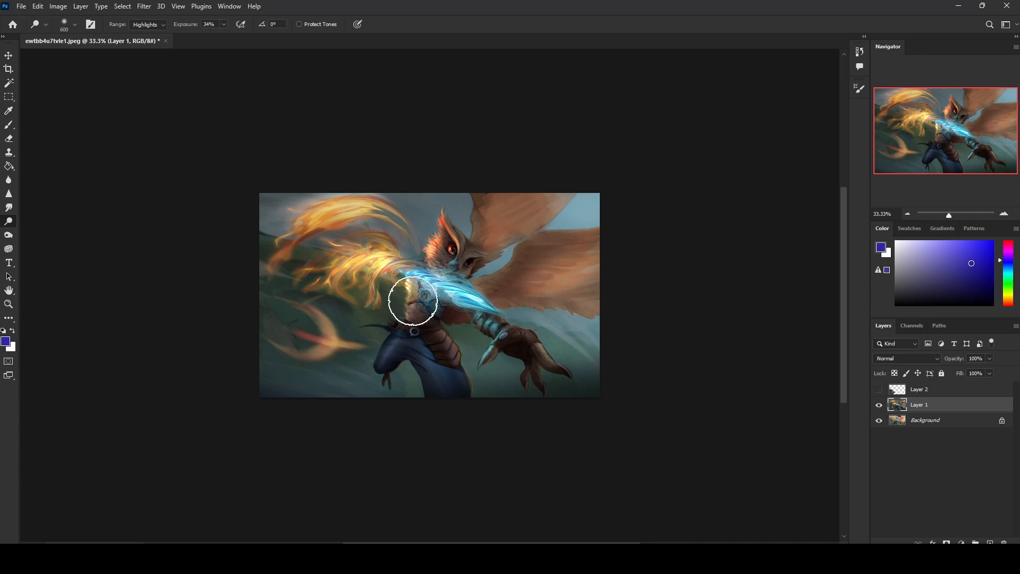
Sample orange from the flames and tint the fire-lit edge of the torso with a smaller Color-mode brush
key("b")
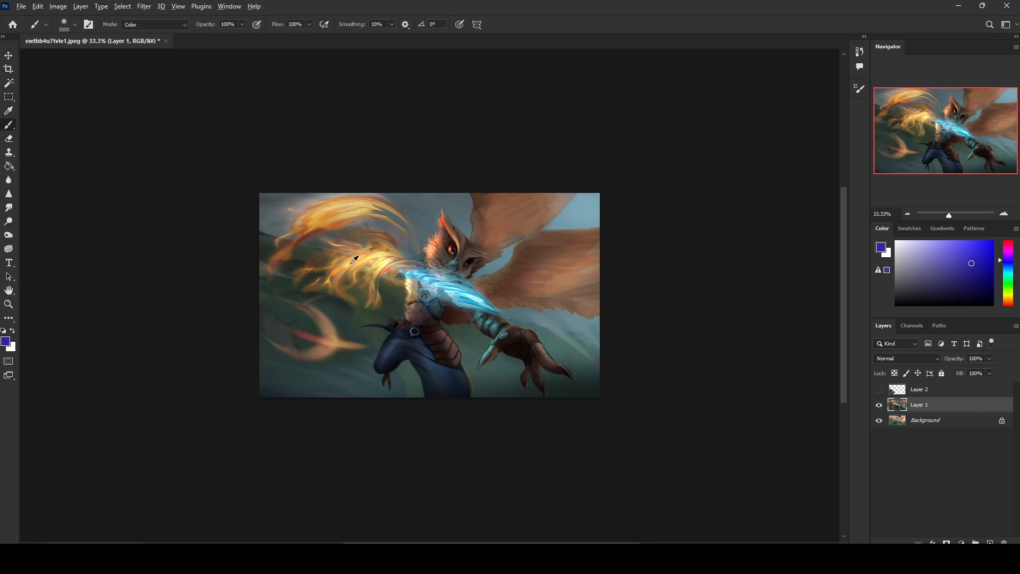
left_click(340, 256, "alt")
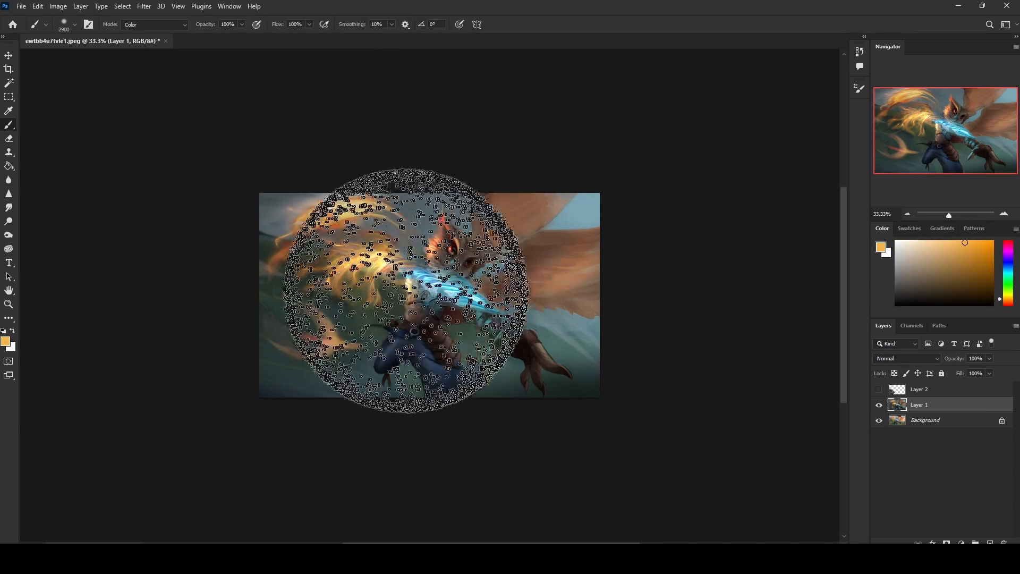
key("bracketleft")
key("bracketleft")
key("bracketleft")
key("bracketleft")
key("bracketleft")
key("bracketleft")
key("bracketleft")
key("bracketleft")
key("bracketleft")
key("bracketleft")
key("bracketleft")
key("bracketleft")
key("bracketleft")
key("bracketleft")
key("bracketleft")
key("bracketleft")
key("bracketleft")
key("bracketleft")
key("bracketleft")
key("bracketleft")
key("bracketleft")
key("bracketleft")
key("bracketleft")
key("bracketleft")
key("bracketleft")
key("bracketleft")
key("bracketleft")
key("bracketleft")
key("bracketleft")
key("bracketleft")
key("bracketleft")
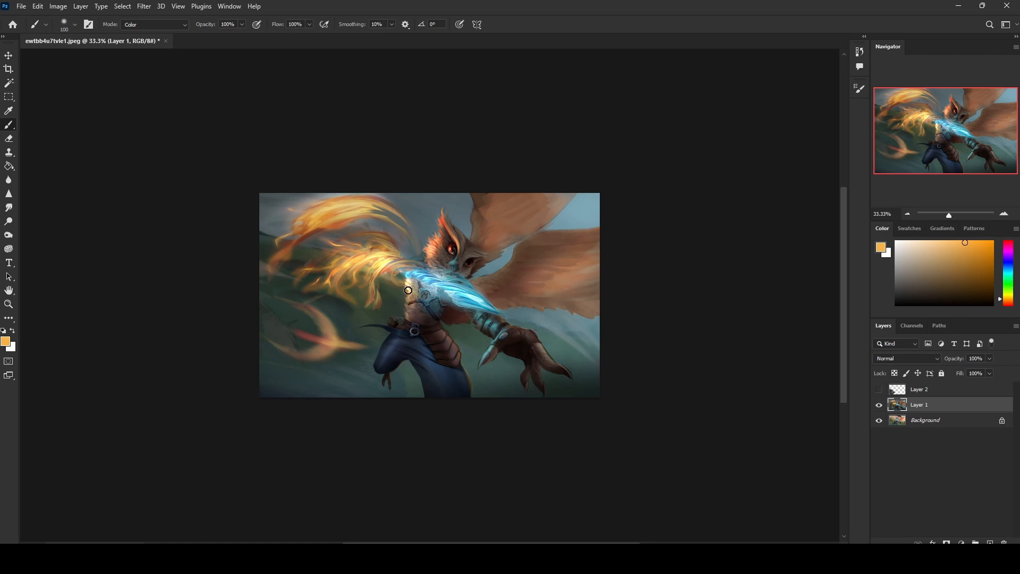
key("bracketright")
key("bracketright")
key("bracketright")
key("bracketright")
left_click_drag(410, 304, 379, 373)
Add a Color Dodge layer, sample the cyan magic, and set a 300 px Color Dodge brush at 17% opacity
key("bracketright")
key("bracketright")
key("bracketright")
key("ctrl+shift+alt+n")
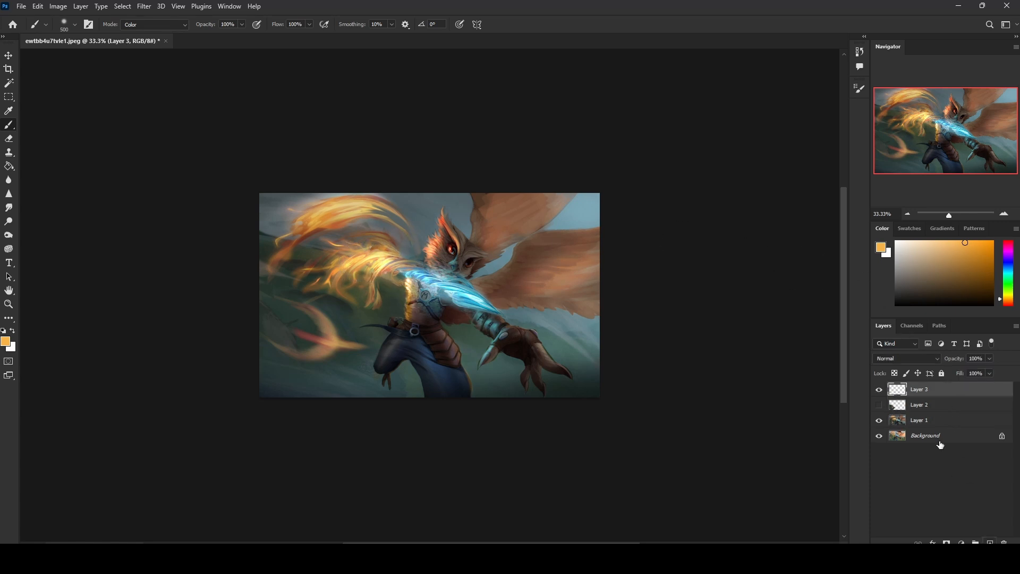
left_click(916, 360)
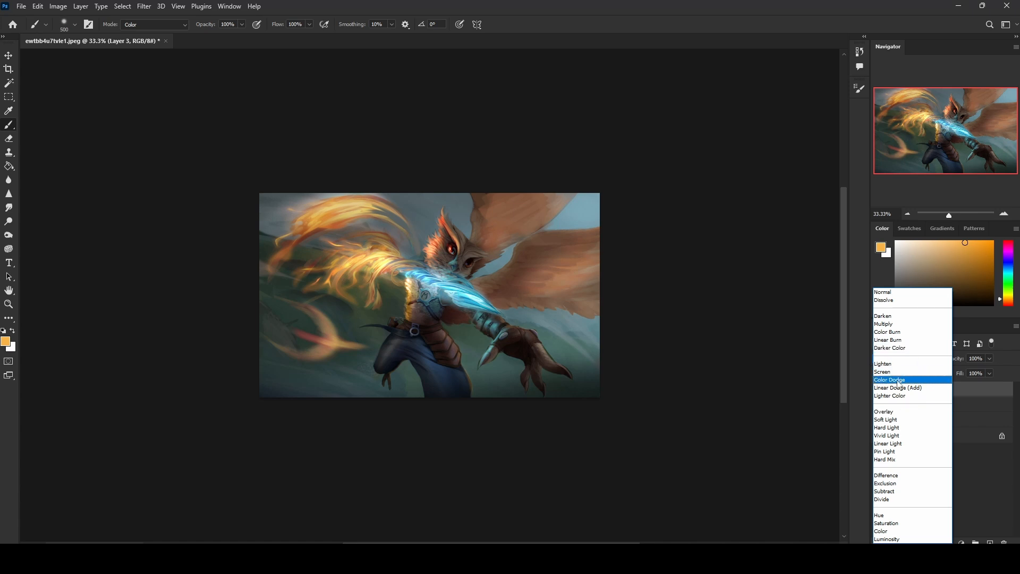
left_click(901, 384)
left_click(477, 295, "alt")
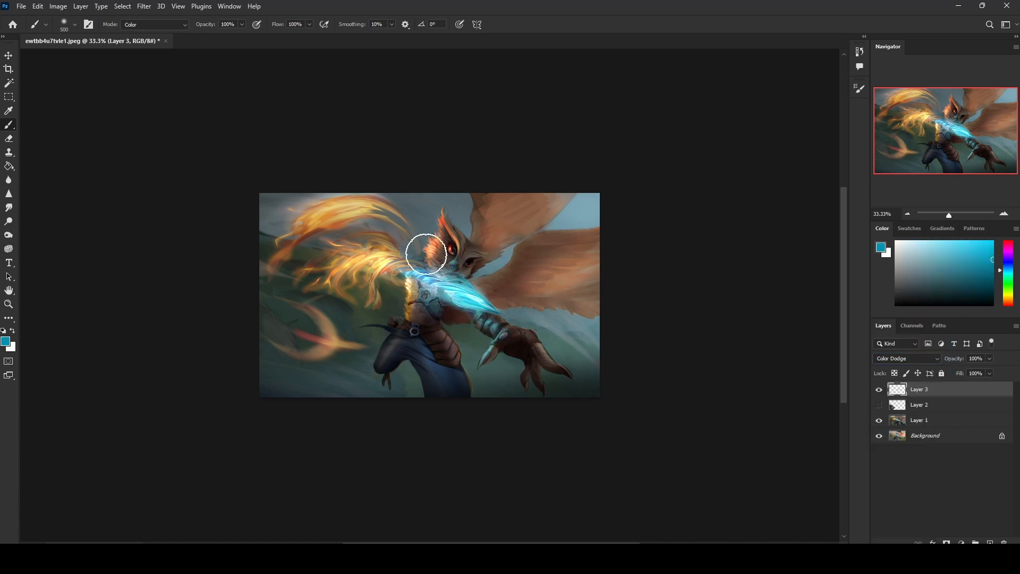
left_click_drag(242, 25, 197, 37)
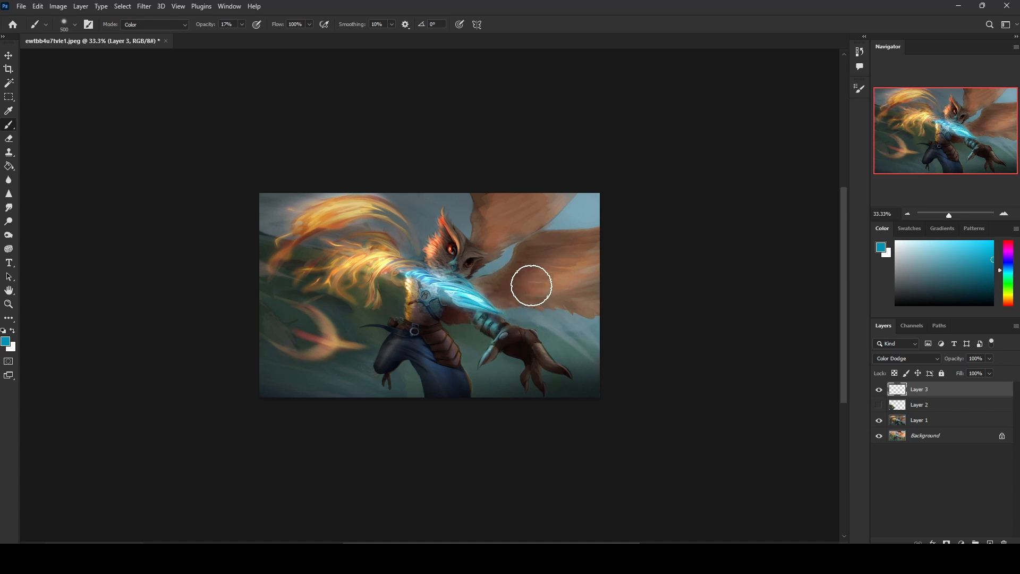
key("bracketleft")
key("bracketleft")
left_click(144, 25)
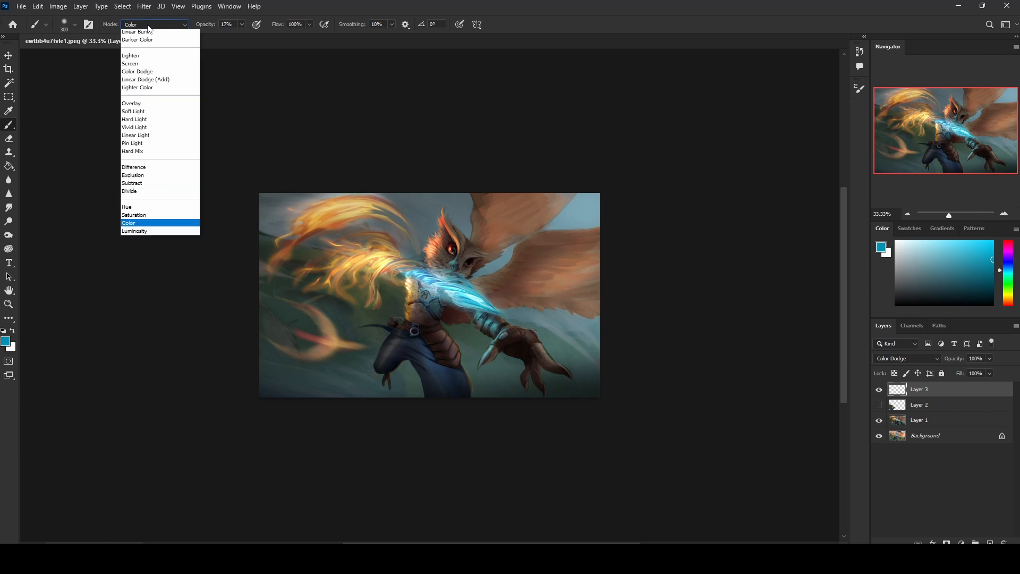
left_click(152, 137)
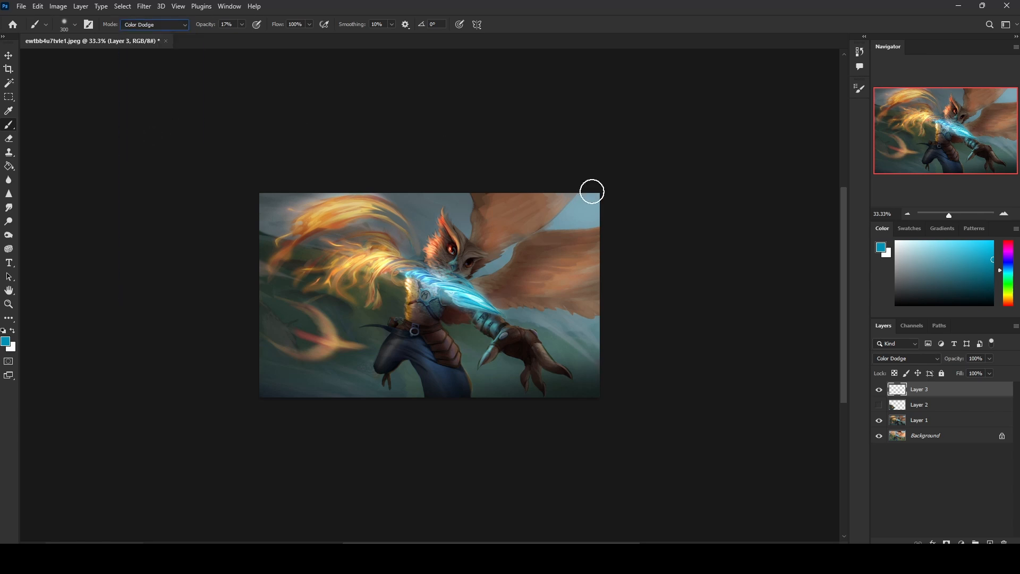
Paint pale-blue rim light beside the owl's face on Layer 1 with an 80 px brush at 80% opacity, ending in Color mode
left_click(939, 421)
key("bracketleft")
key("bracketleft")
key("bracketleft")
key("bracketleft")
key("bracketleft")
key("bracketleft")
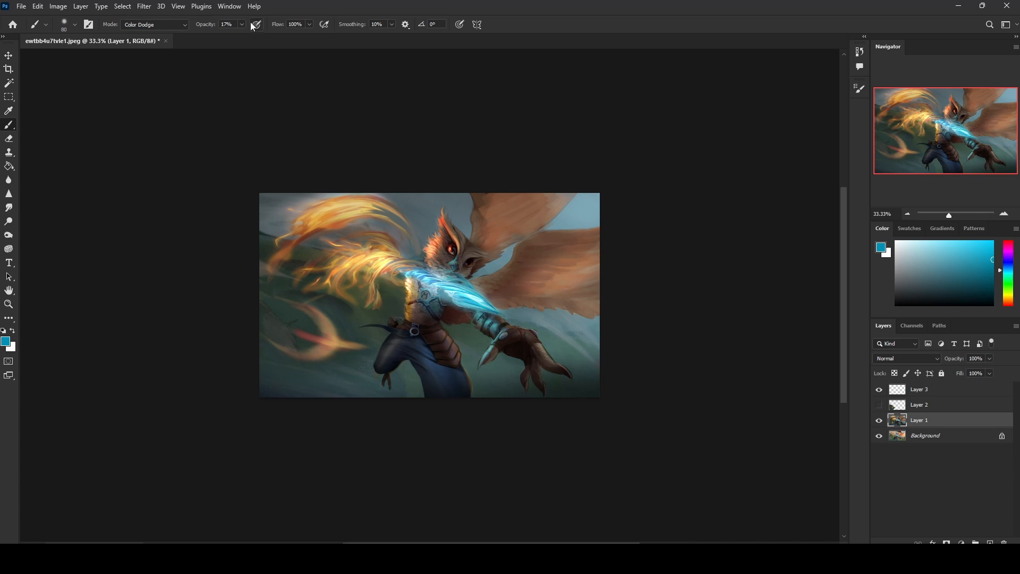
left_click_drag(241, 25, 272, 36)
left_click(992, 241)
left_click(594, 202, "alt")
left_click(169, 27)
left_click(144, 290)
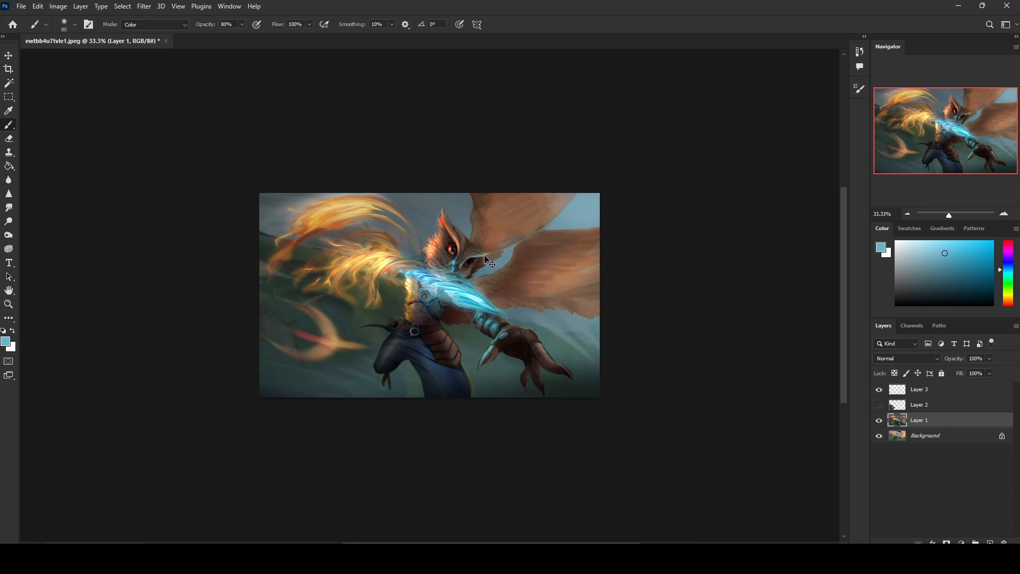
Sample the pale sky blue again and brush it beside the wrist bracer in Color Dodge mode
left_click(589, 203, "alt")
left_click(160, 25)
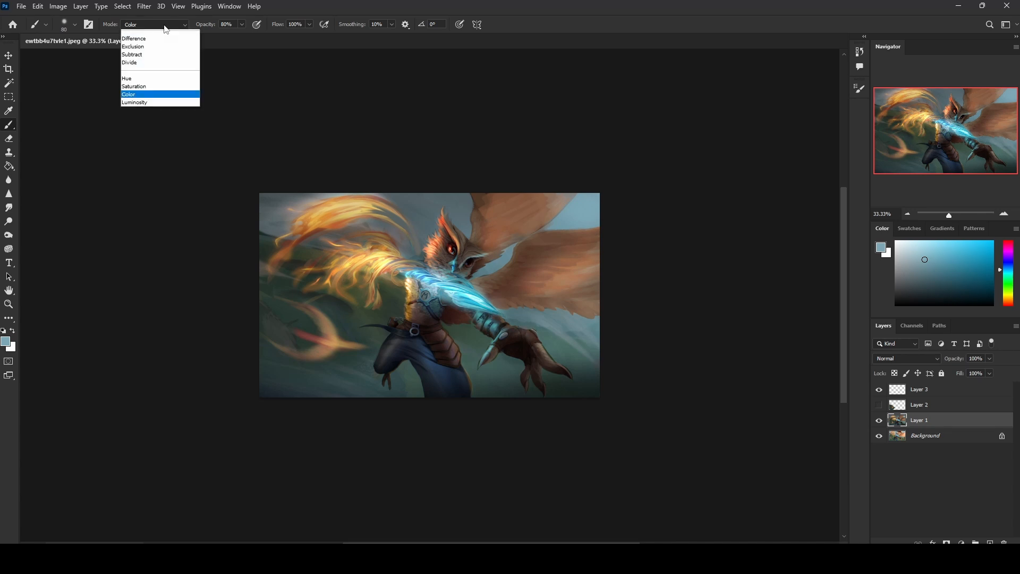
left_click(144, 132)
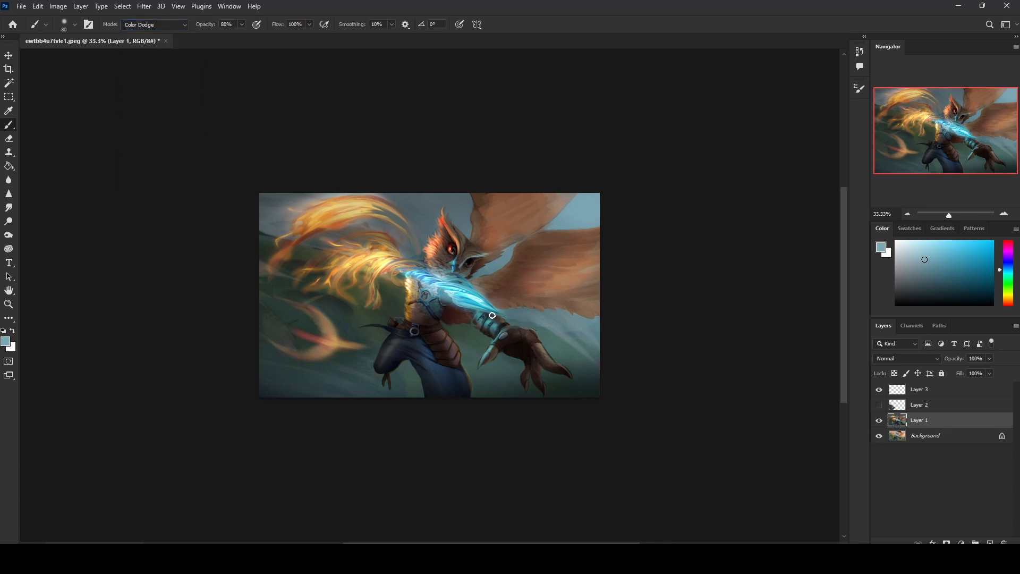
left_click_drag(517, 330, 509, 324)
Move Layer 3 beneath Layer 2, merge it down into Layer 1, and delete the hidden Layer 2
left_click(879, 391)
left_click_drag(923, 391, 919, 405)
right_click(919, 405)
left_click(843, 412)
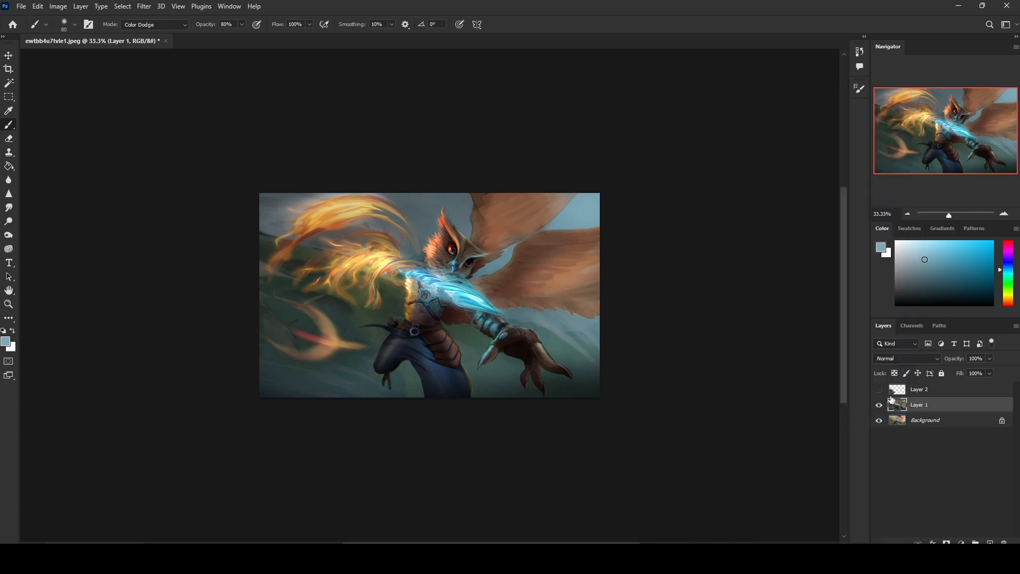
key("Delete")
Compare the merged Layer 1 with the original painting by toggling its visibility
left_click(879, 389)
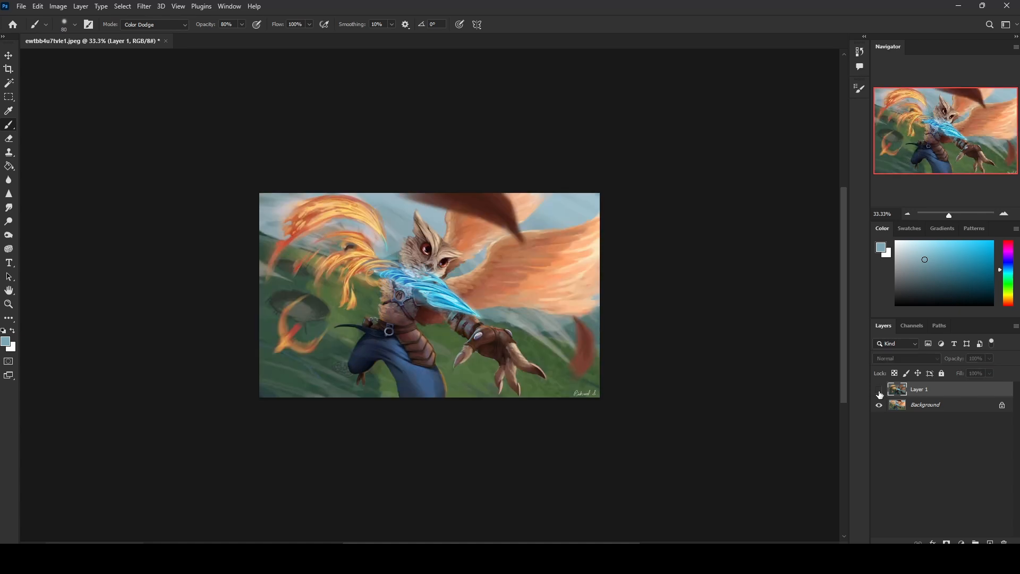
left_click(879, 389)
left_click(875, 398)
left_click(875, 398)
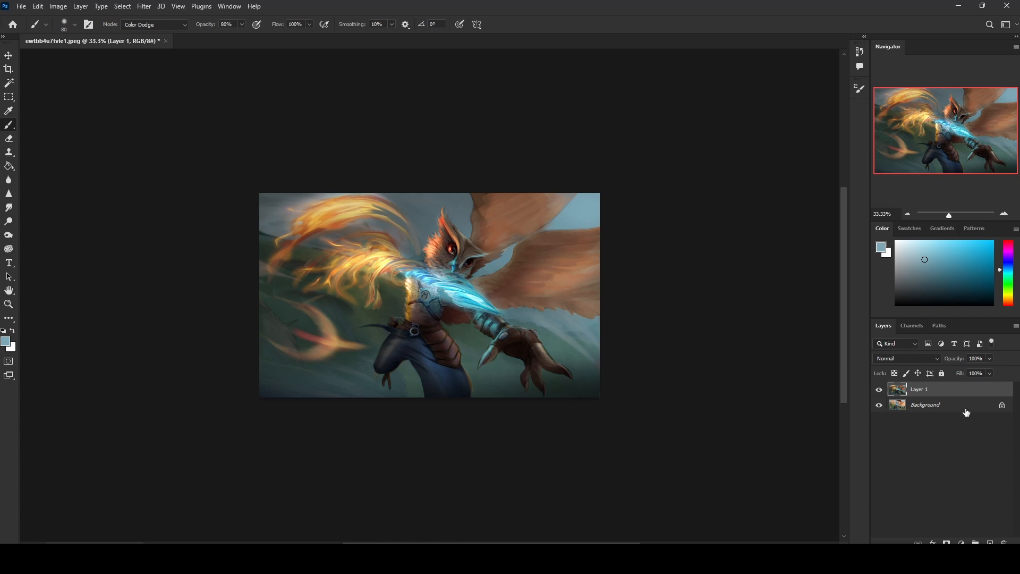
Set the brush to Normal mode and sample the muted grey-blue background color above the clawed hand
left_click(567, 322, "alt")
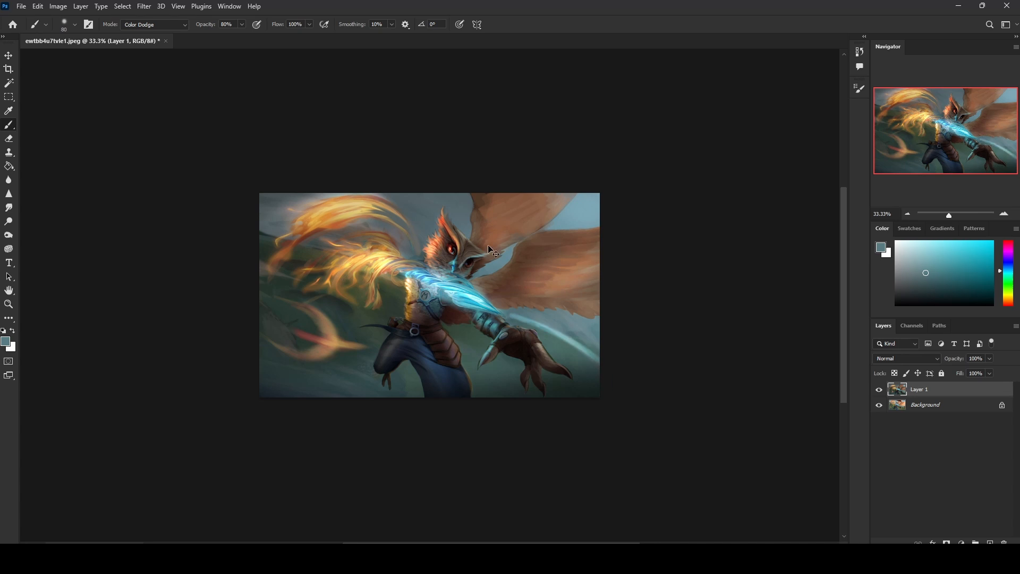
left_click(149, 24)
left_click(148, 34)
left_click(279, 229, "alt")
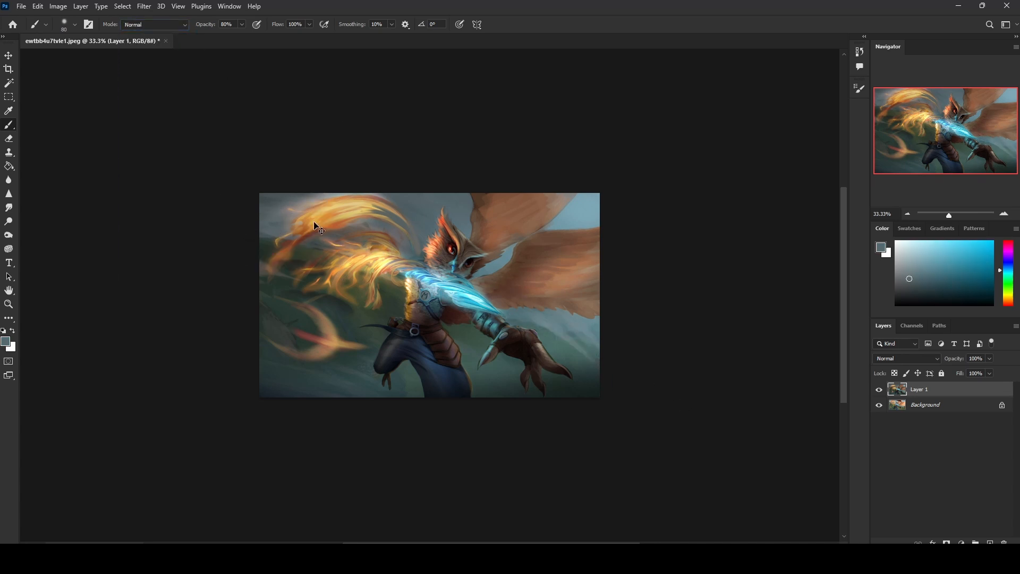
left_click(545, 313, "alt")
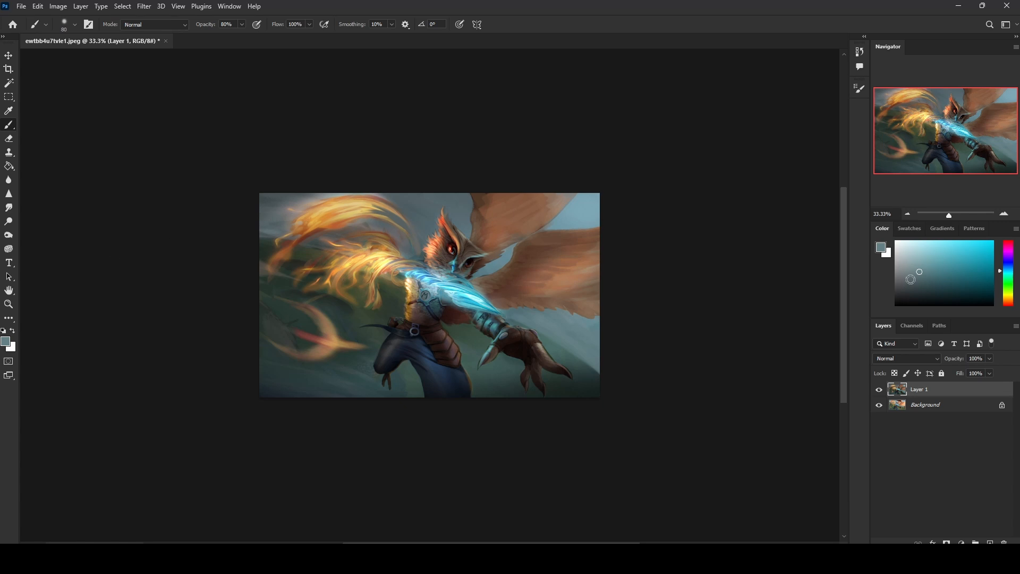
Try near-white wind streaks above the clawed hand and across the sky behind the flames, then undo them
left_click(900, 243)
mouse_move(535, 315)
left_mouse_down()
mouse_move(636, 374)
mouse_move(595, 332)
mouse_move(605, 340)
left_mouse_up()
mouse_move(431, 229)
left_mouse_down()
mouse_move(416, 212)
mouse_move(340, 193)
mouse_move(236, 192)
mouse_move(269, 202)
left_mouse_up()
key("ctrl+z")
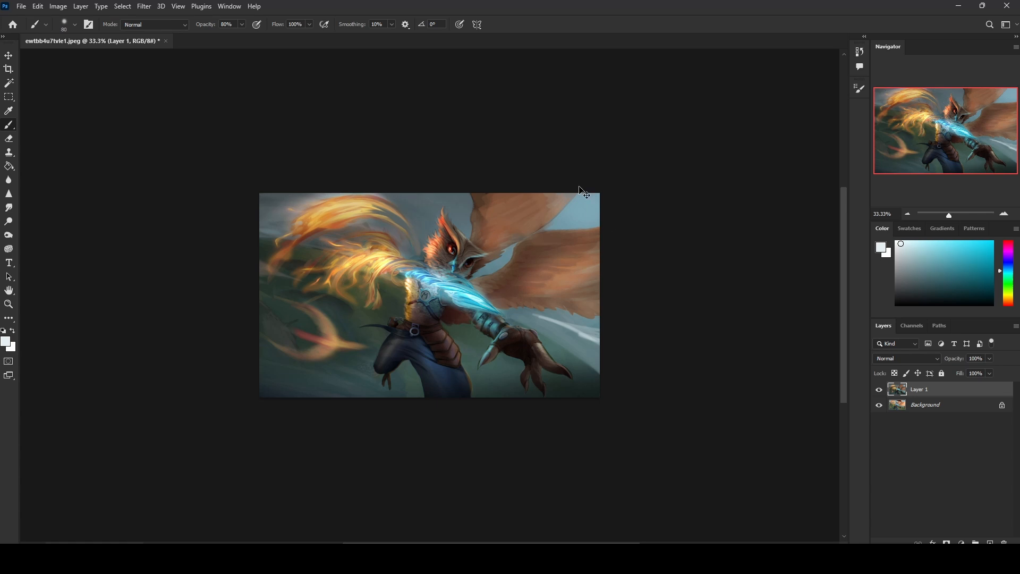
key("ctrl+z")
key("ctrl+z")
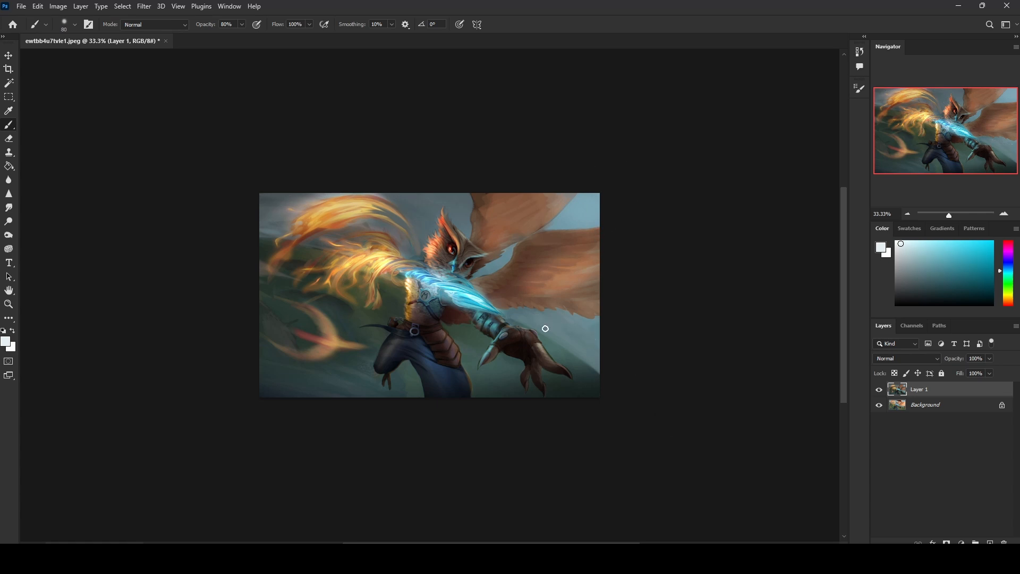
Try sweeping near-white curved streaks across the lower background and around the figure, undo them, and resample the grey-blue background
left_click_drag(262, 307, 309, 395)
left_click_drag(303, 257, 341, 395)
key("ctrl+z")
key("ctrl+z")
mouse_move(262, 365)
left_mouse_down()
mouse_move(305, 380)
mouse_move(244, 341)
left_mouse_up()
left_click_drag(250, 257, 370, 313)
left_click_drag(599, 359, 366, 383)
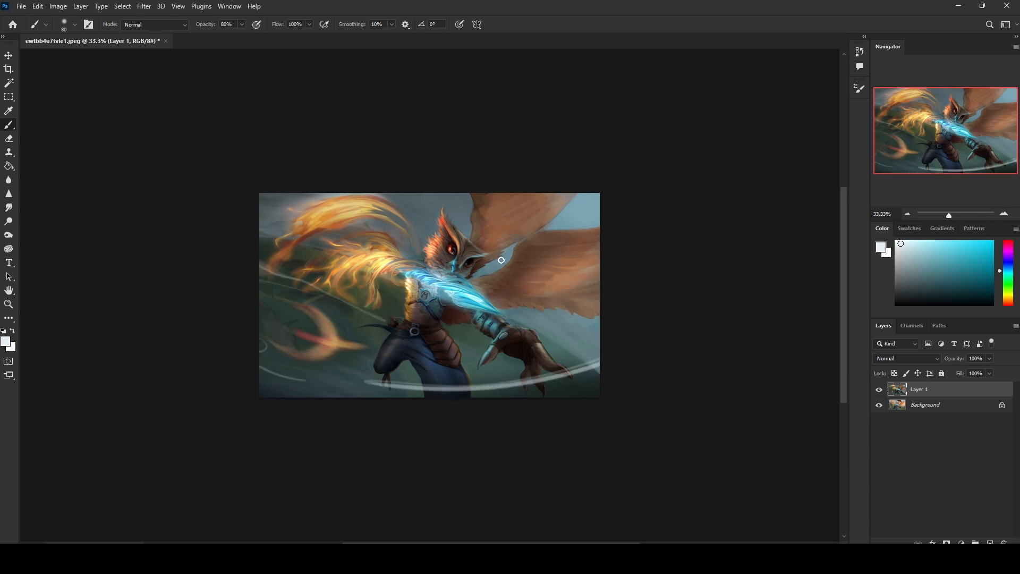
key("ctrl+z")
key("ctrl+z")
key("ctrl+z")
key("ctrl+z")
key("ctrl+z")
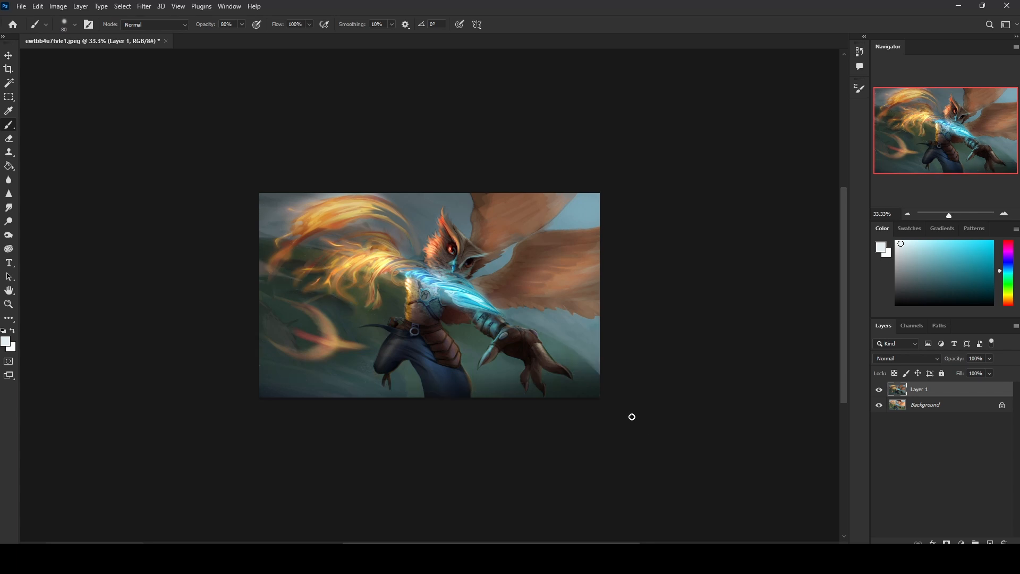
left_click(551, 324, "alt")
Switch to the web browser, open the r/istebrak subreddit from the Istebrak community page, and browse its critique posts
key("alt+Tab")
scroll(575, 230, "up", 1)
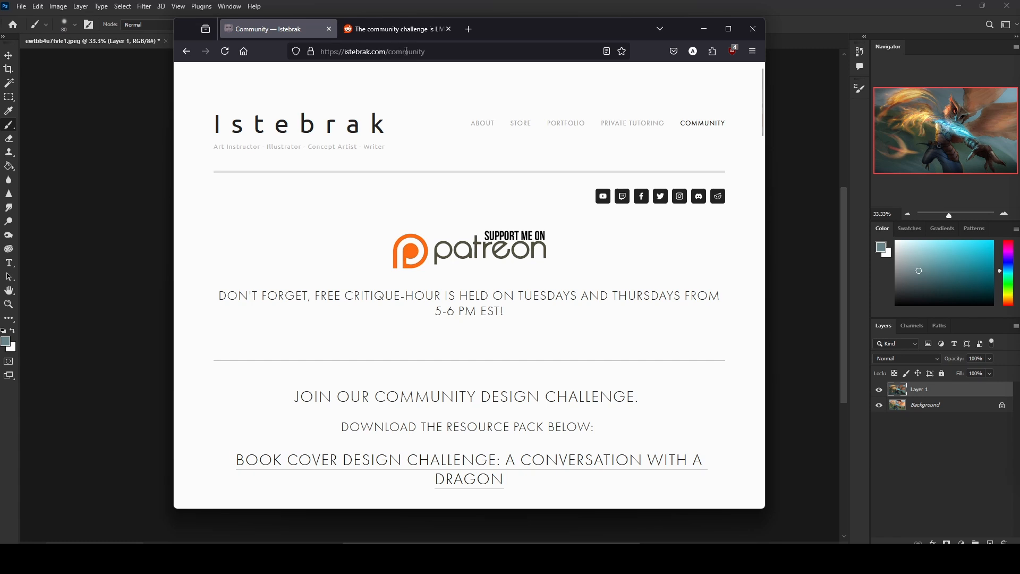
left_click(720, 200)
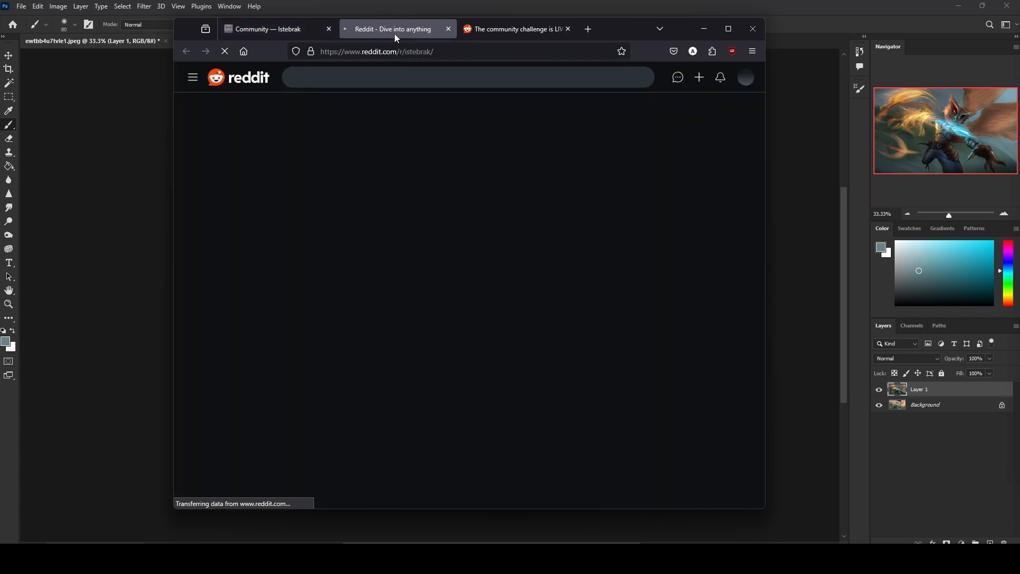
scroll(574, 261, "down", 15)
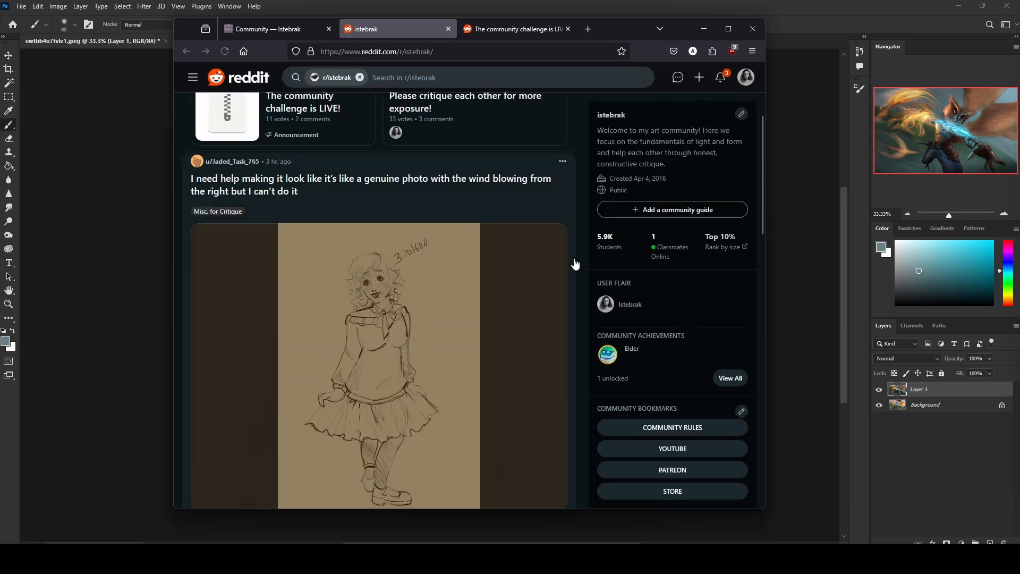
scroll(574, 264, "down", 10)
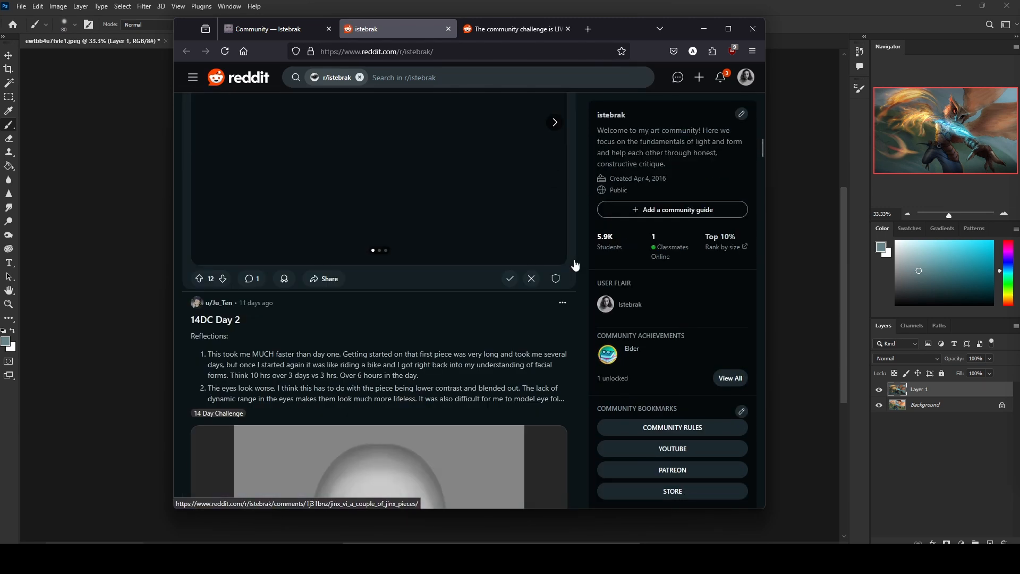
scroll(576, 270, "down", 8)
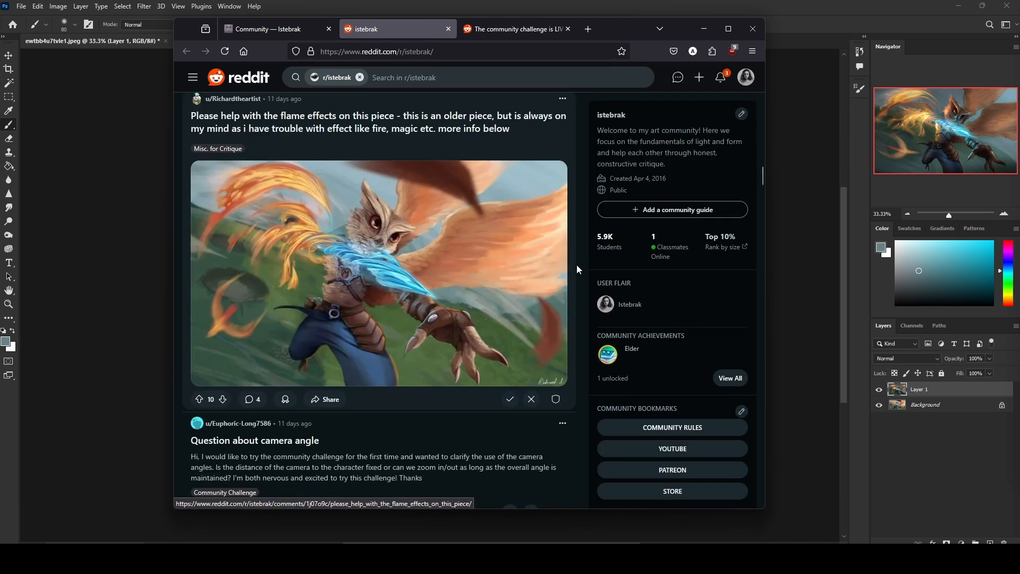
scroll(579, 265, "up", 15)
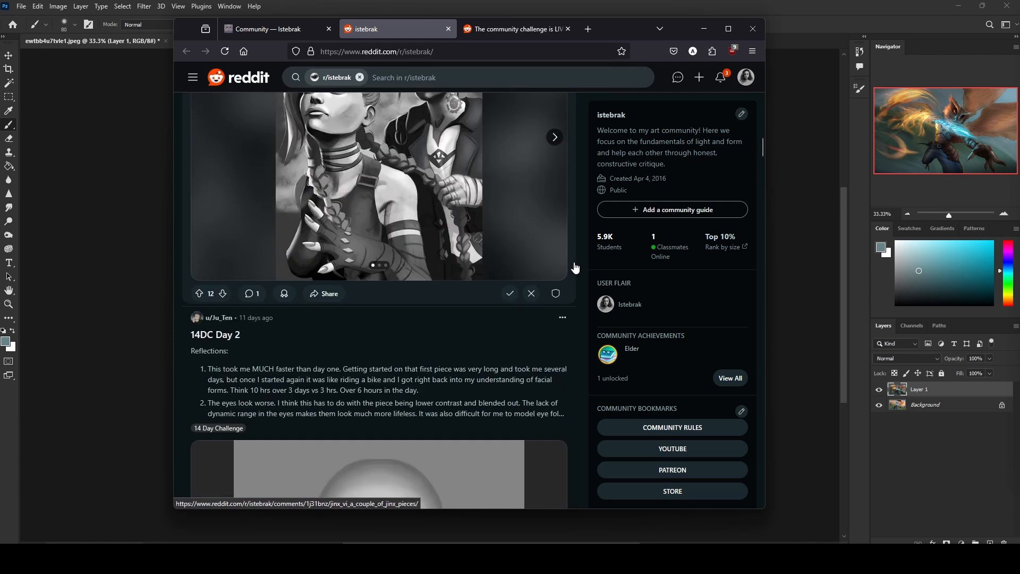
scroll(578, 267, "up", 10)
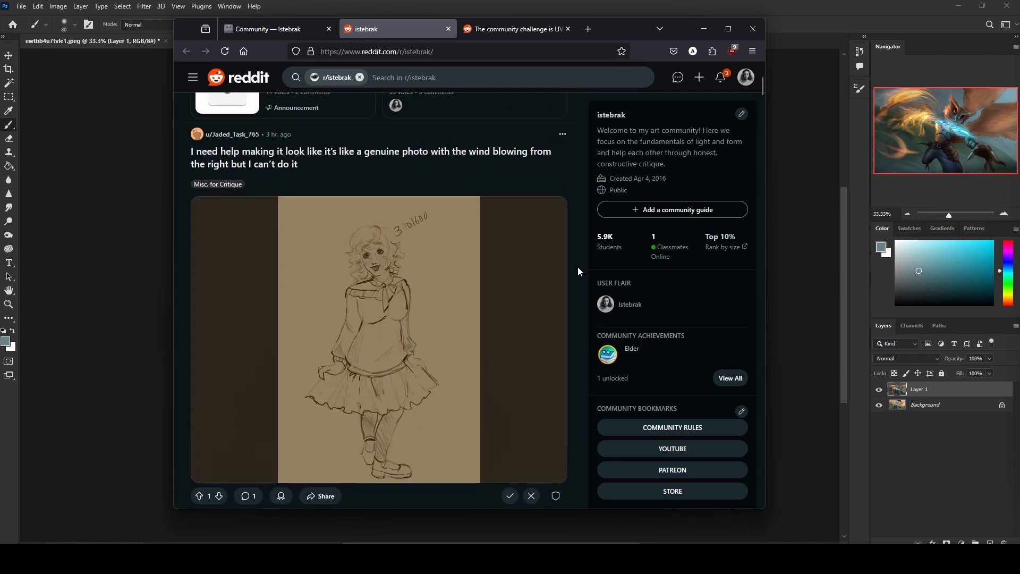